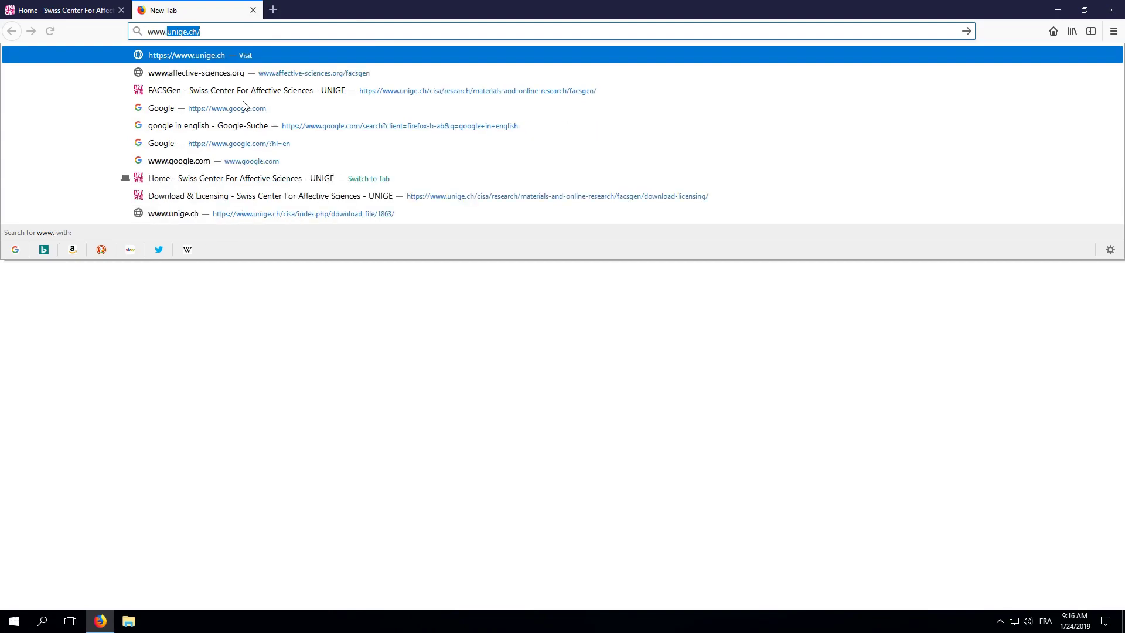
type("unige.c")
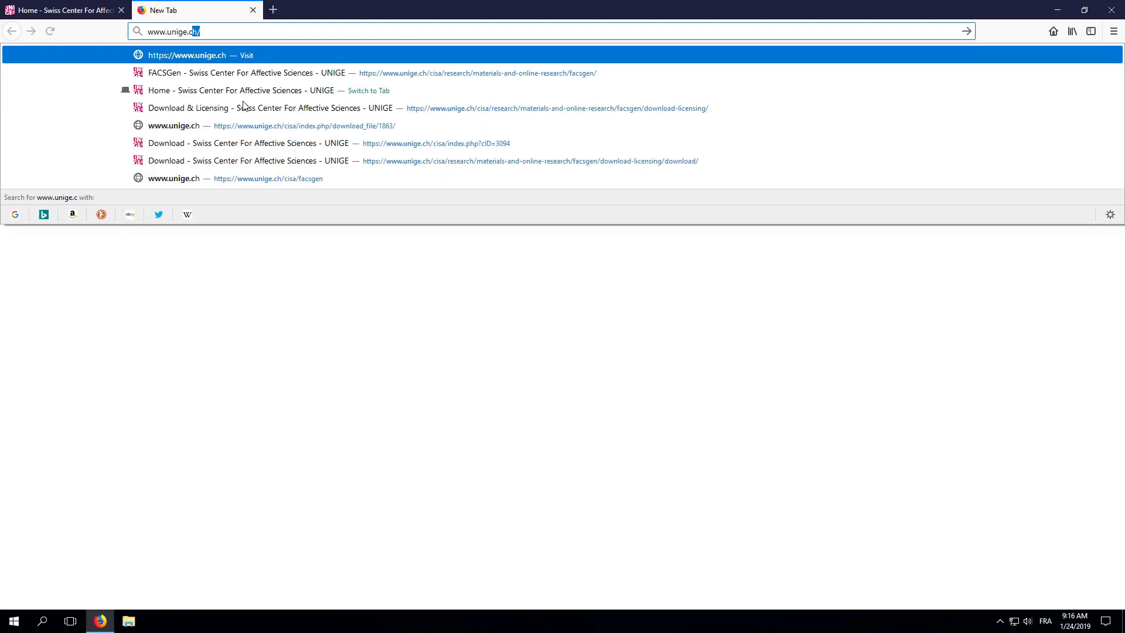
type("h/")
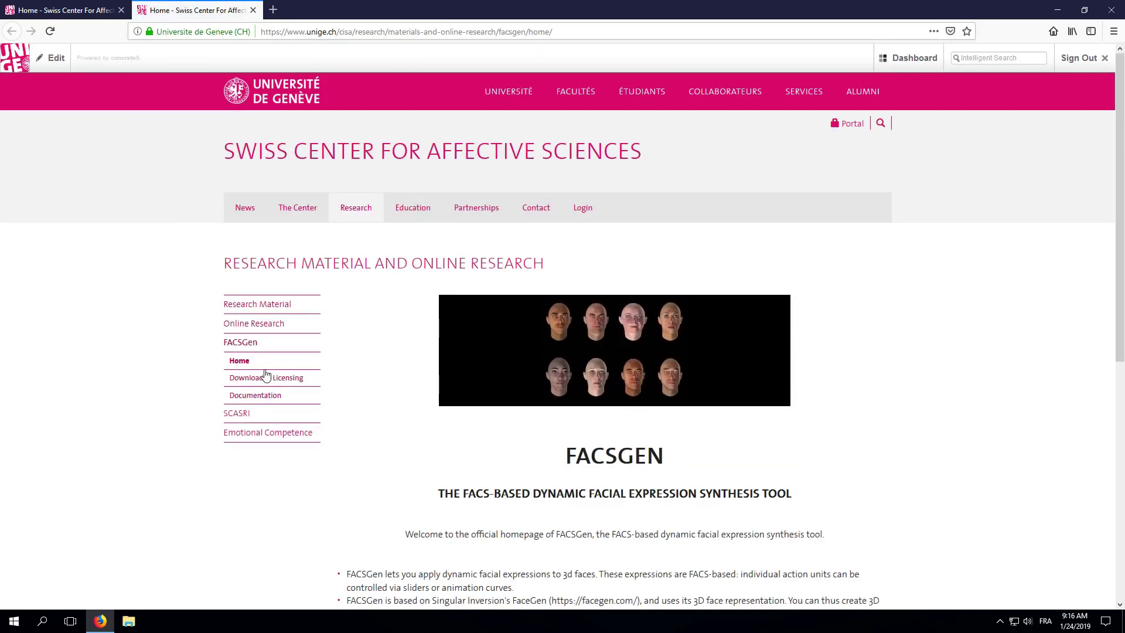
left_click(278, 379)
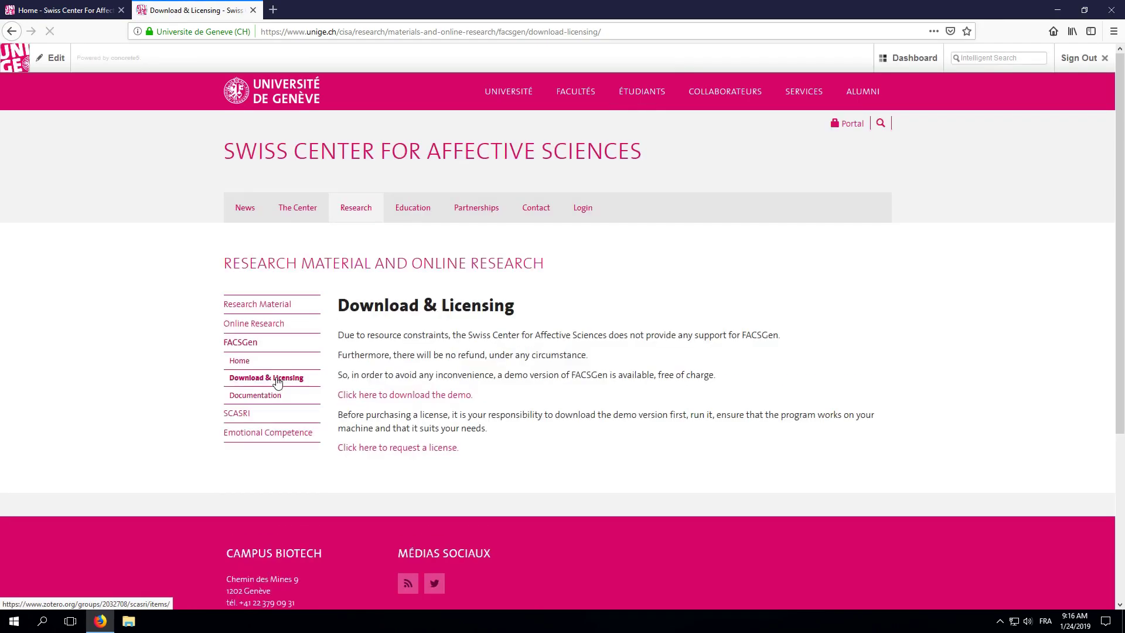
left_click(412, 398)
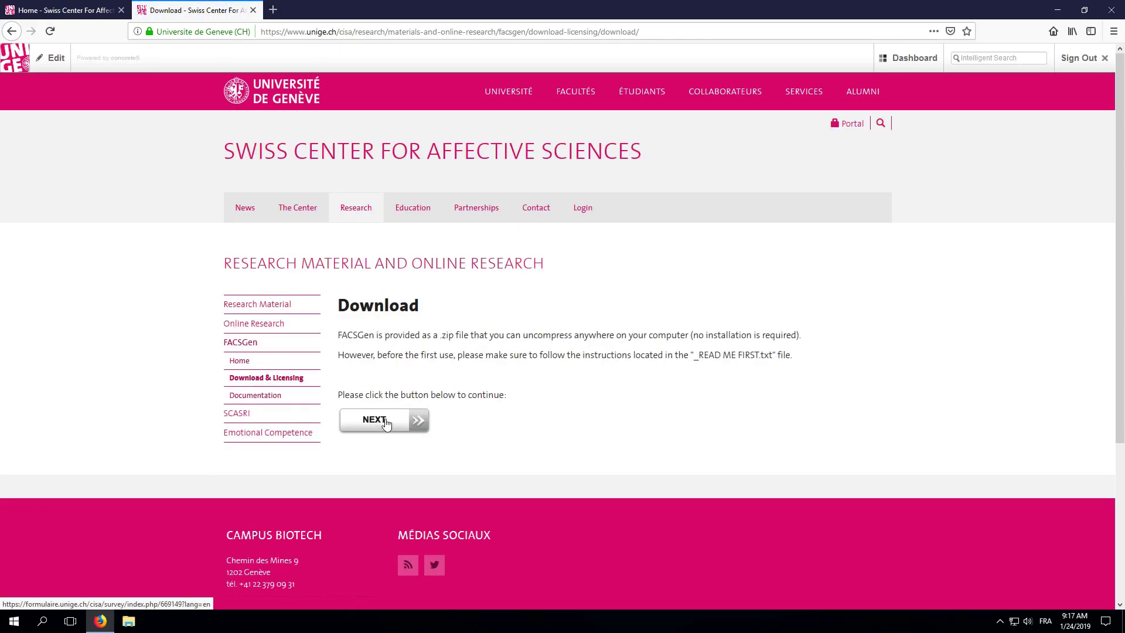
Continue to the FACSGen license agreement, accept the terms and conditions of use, and submit the form
left_click(382, 420)
scroll(384, 410, "down", 1)
scroll(384, 410, "down", 15)
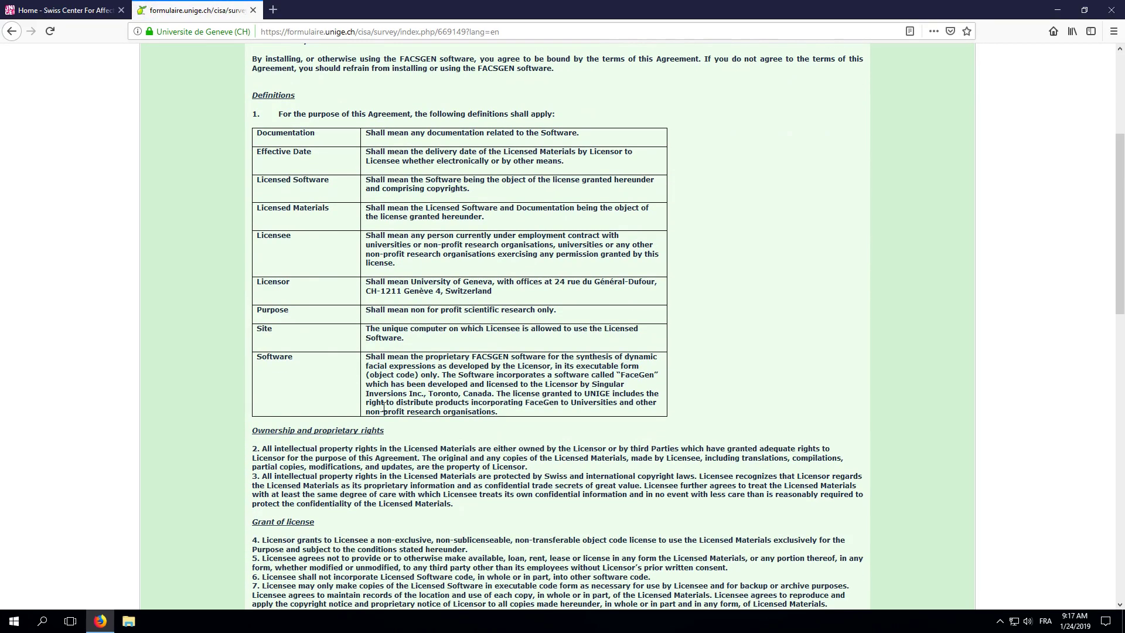
scroll(383, 410, "down", 3)
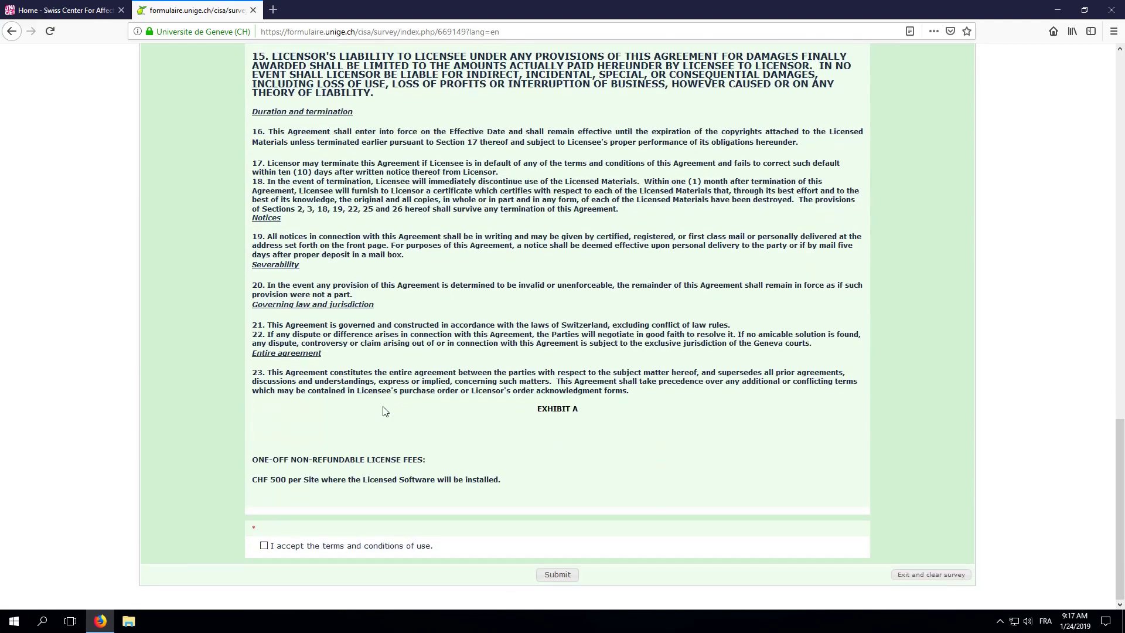
left_click(264, 546)
left_click(559, 577)
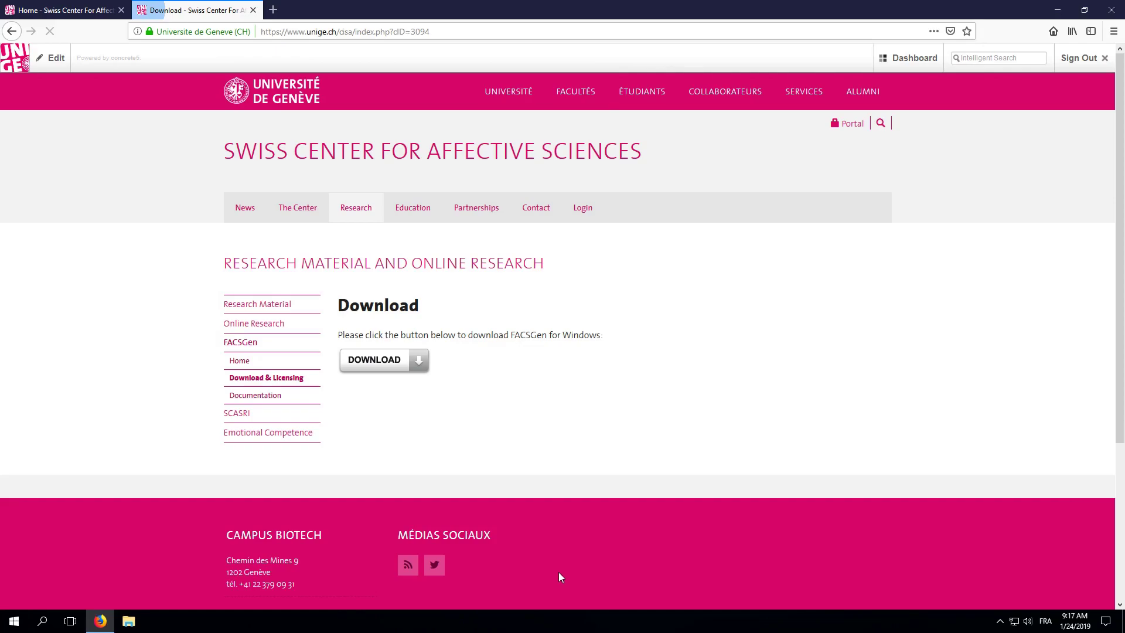
Download FACSGen for Windows as a saved zip file and open the folder containing it
left_click(383, 358)
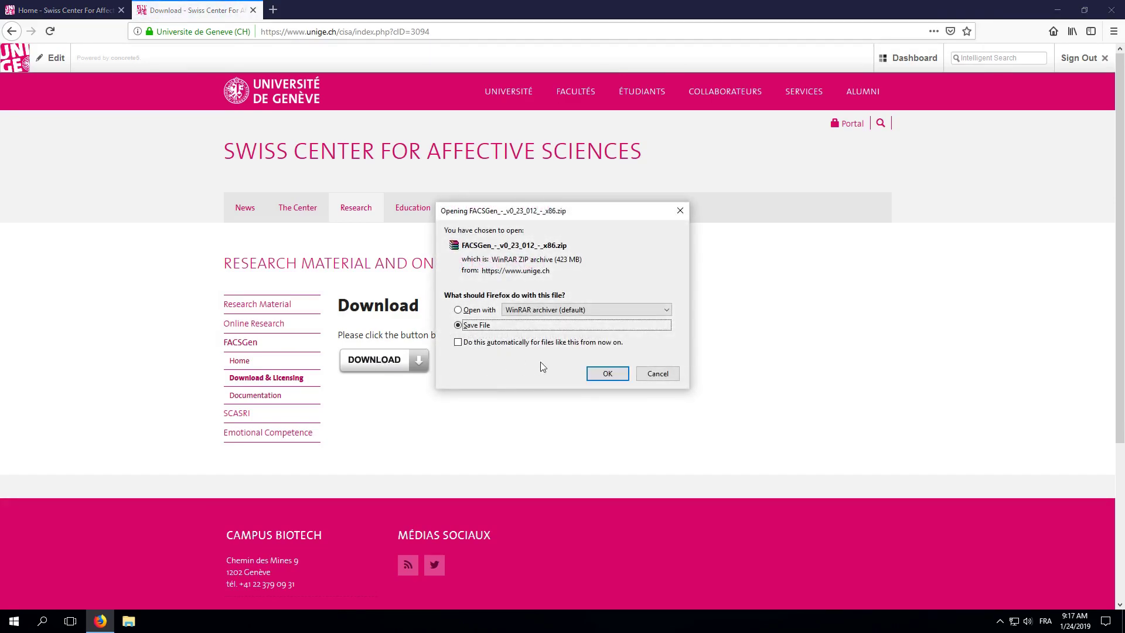
left_click(620, 375)
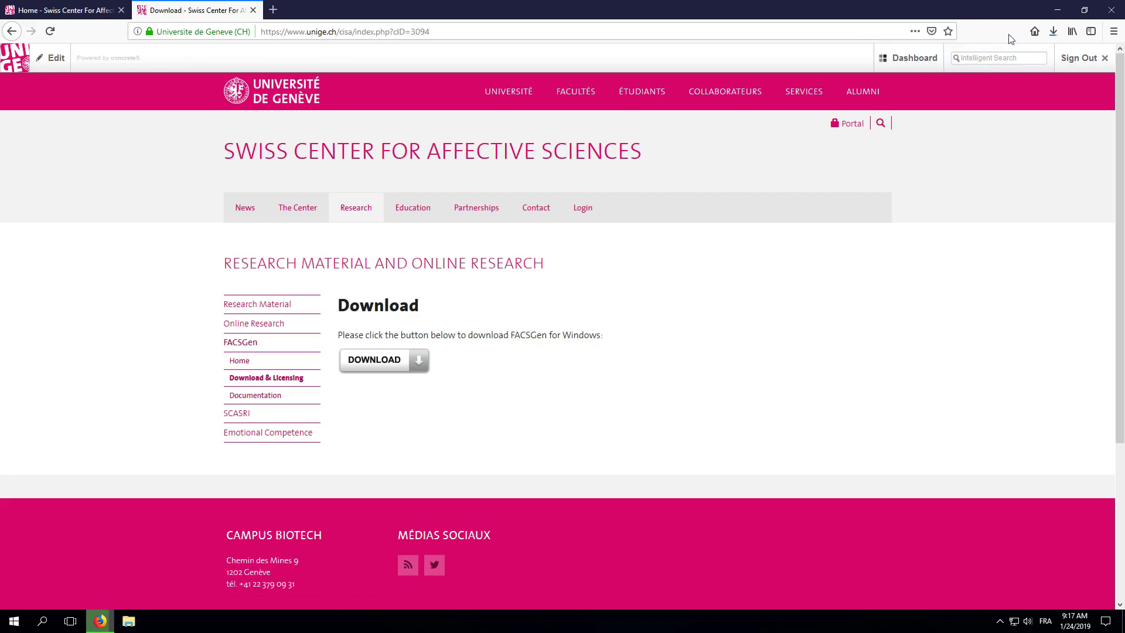
left_click(1054, 33)
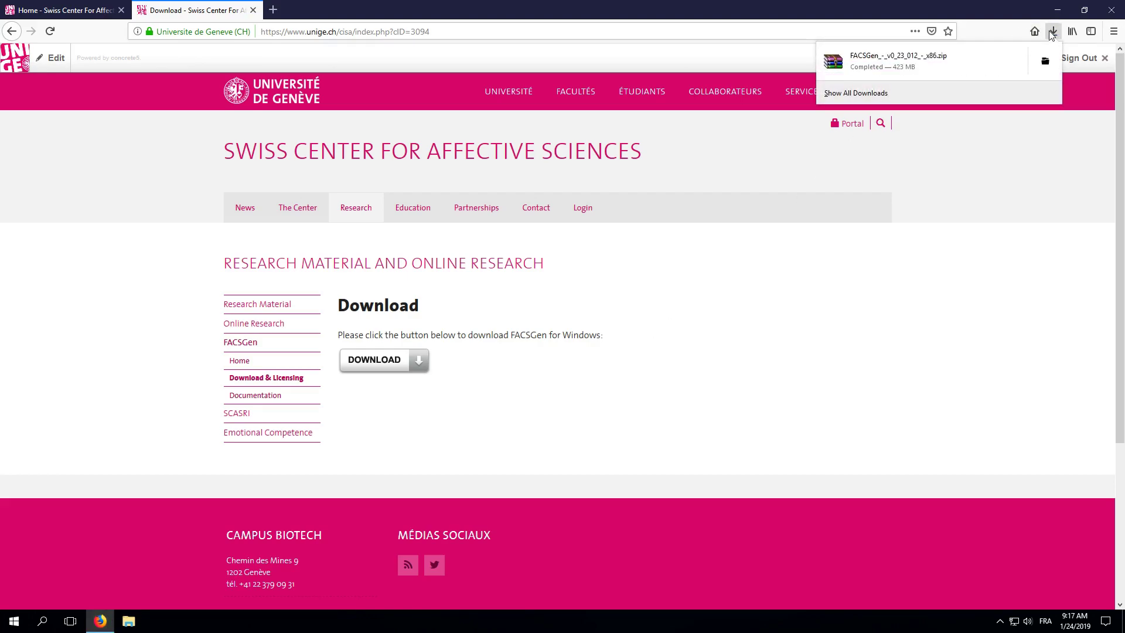
right_click(928, 62)
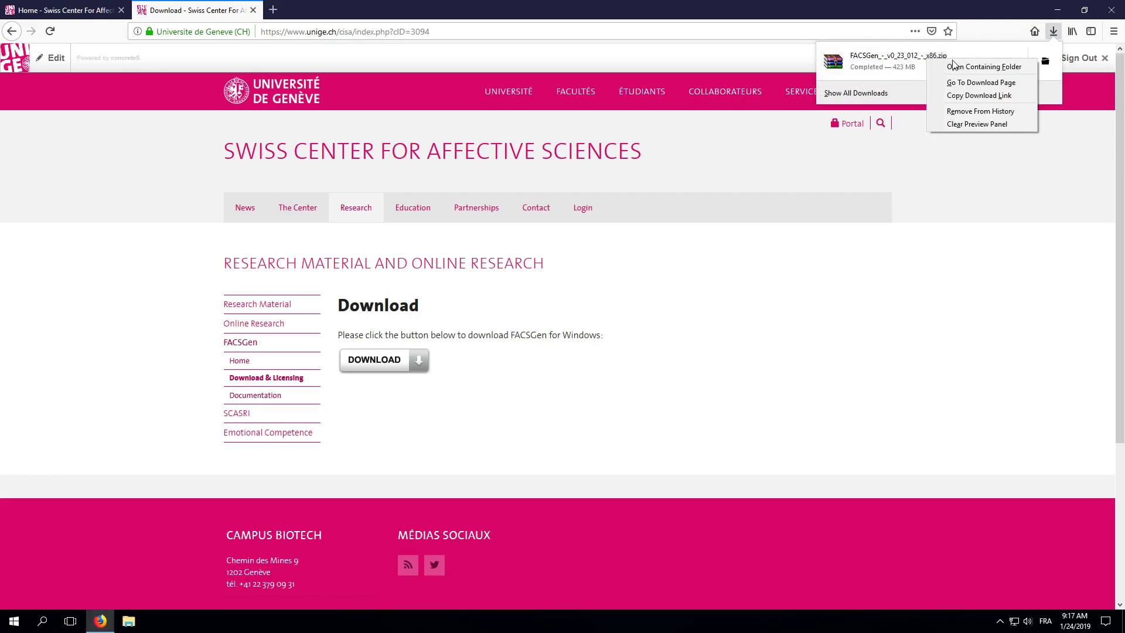
left_click(955, 66)
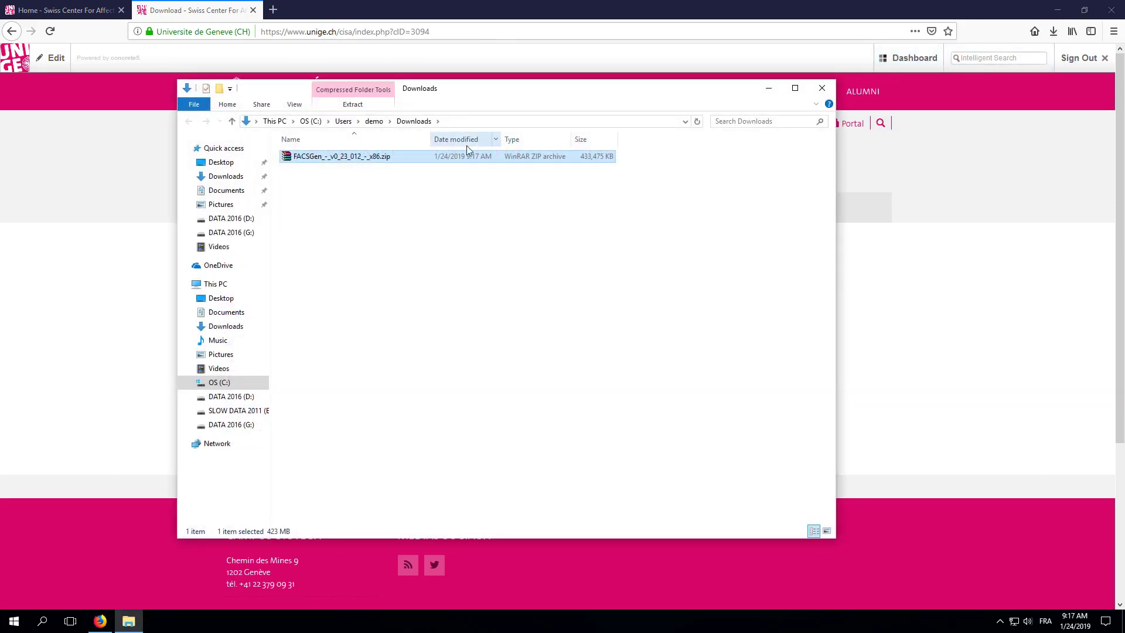
Cut the downloaded FACSGen zip, then create and open a folder named FACSGen on the DATA 2016 (G:) drive
right_click(372, 161)
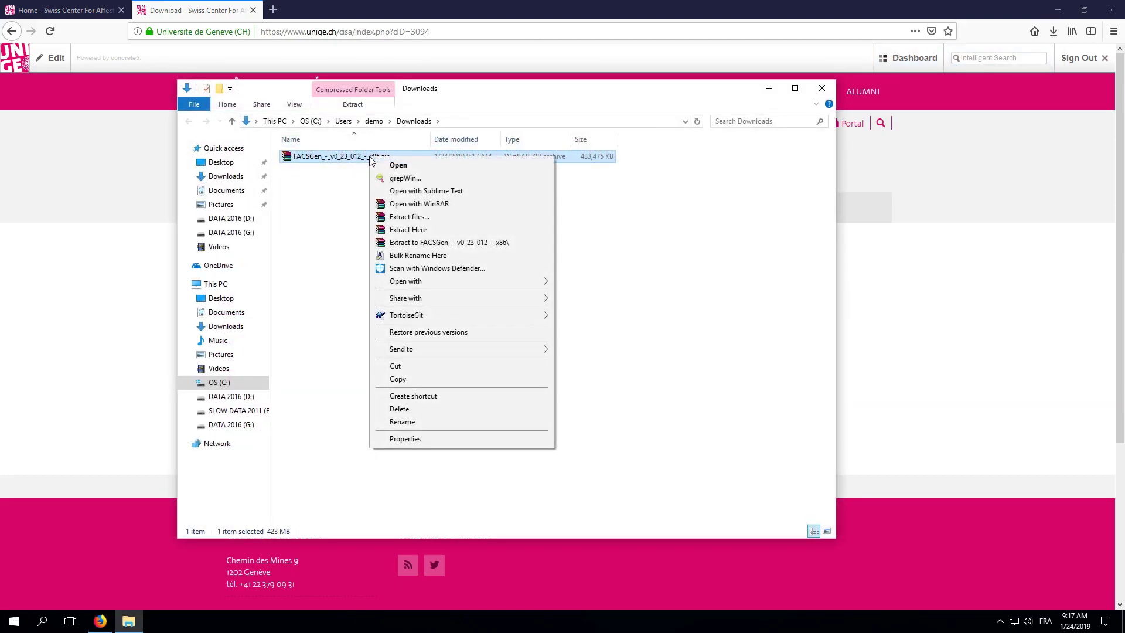
left_click(402, 364)
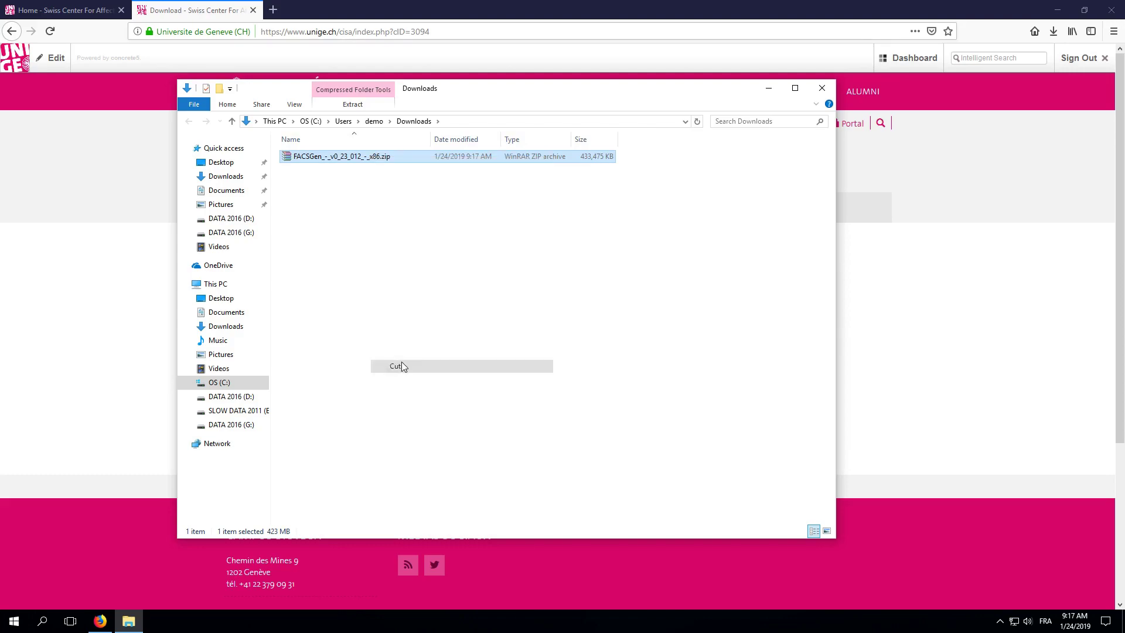
left_click(241, 429)
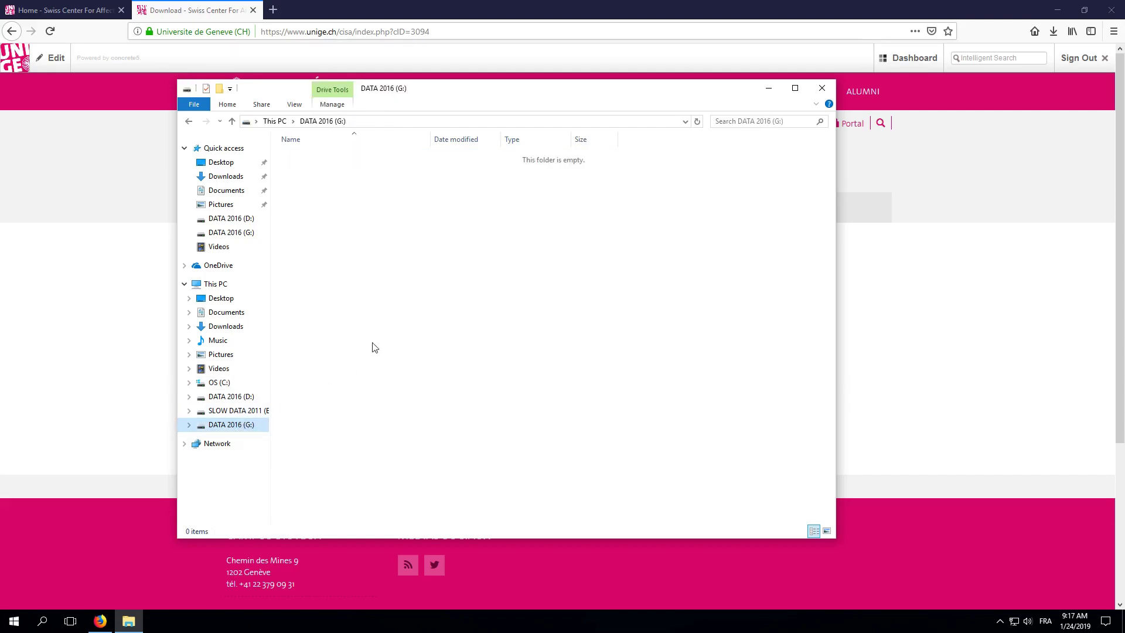
right_click(383, 297)
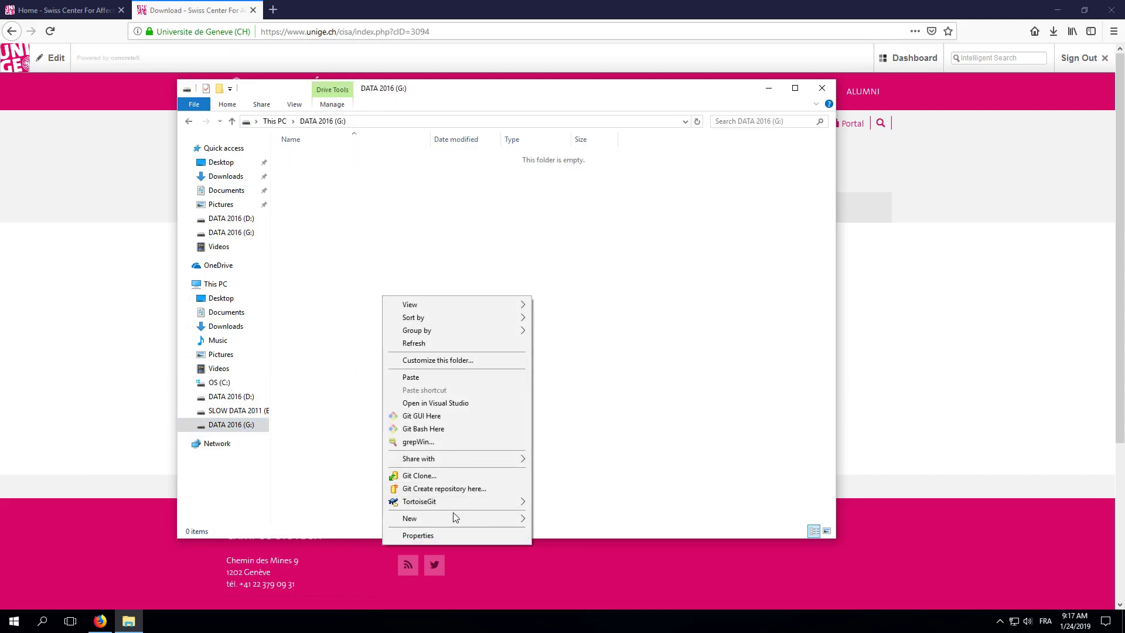
mouse_move(458, 519)
left_click(584, 371)
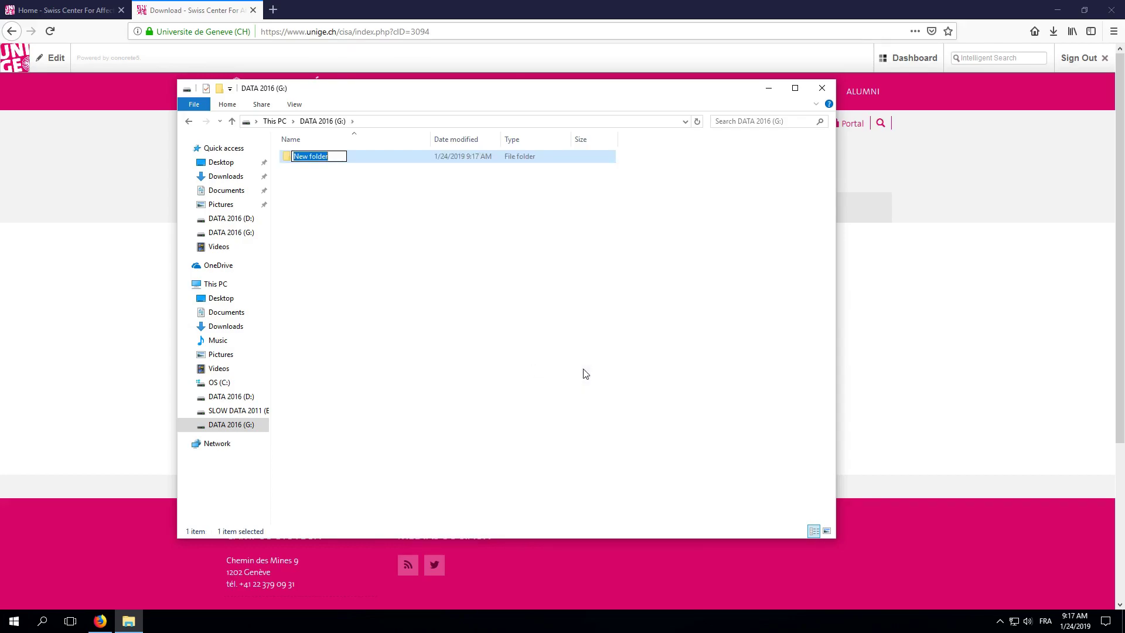
type("FACSGen")
key("Return")
key("Return")
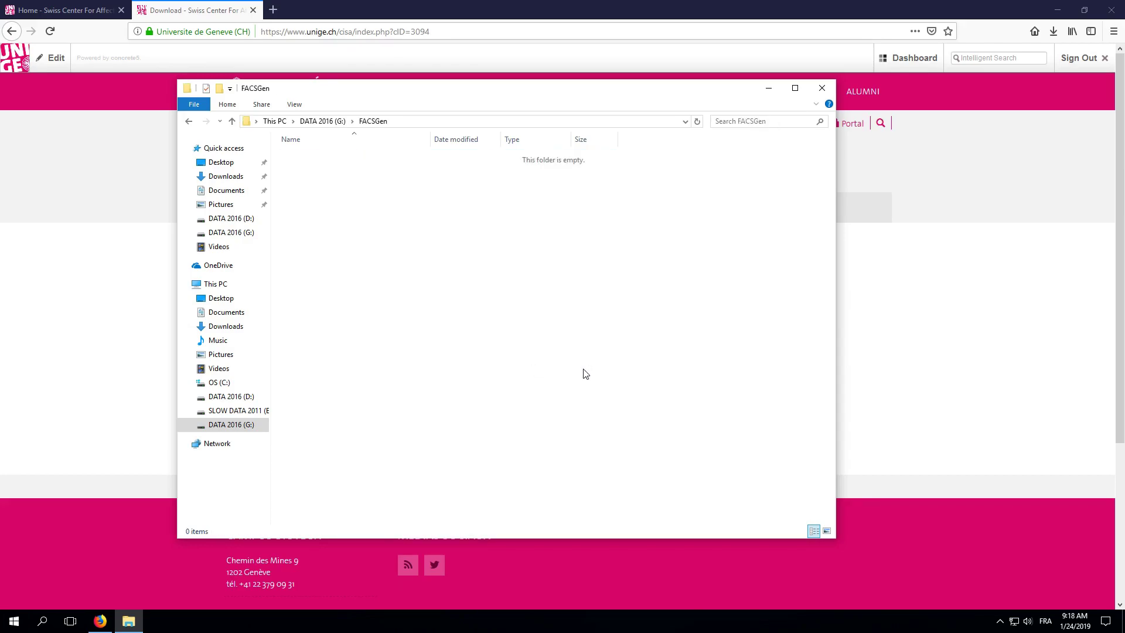
Create a subfolder named Program inside the FACSGen folder and open it
right_click(393, 240)
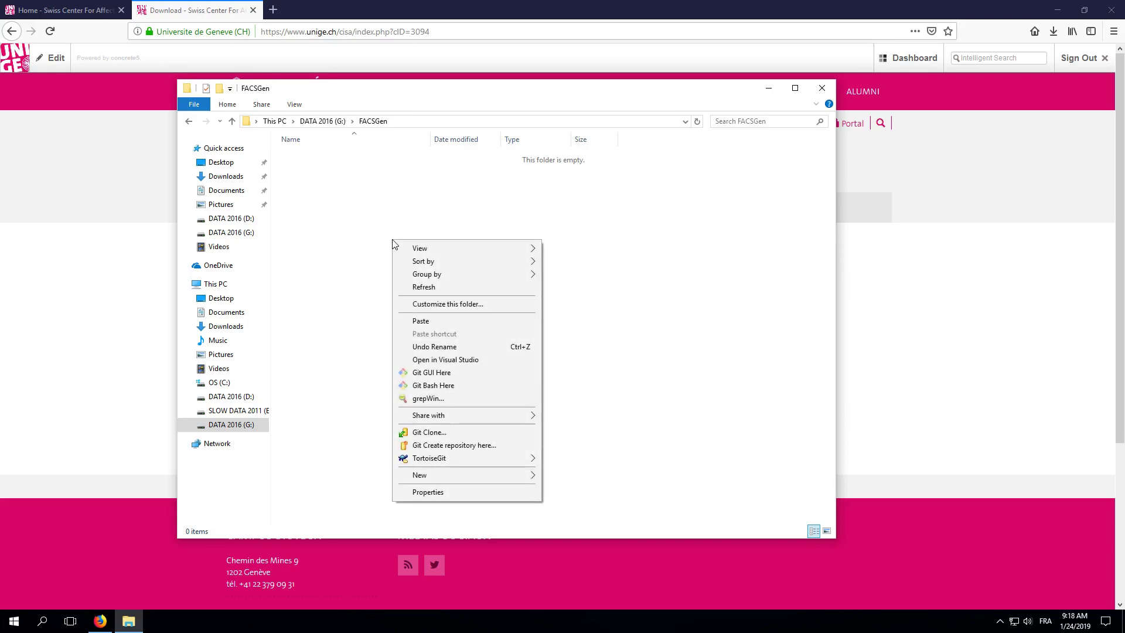
mouse_move(434, 477)
left_click(583, 476)
type("Pr")
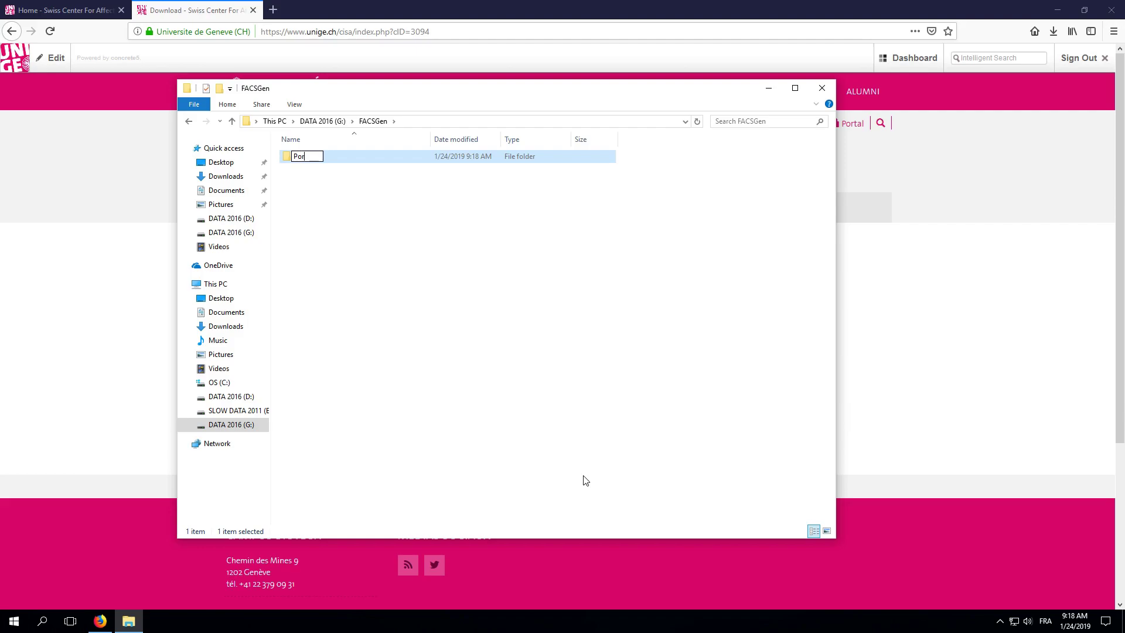
type("ogram")
key("Return")
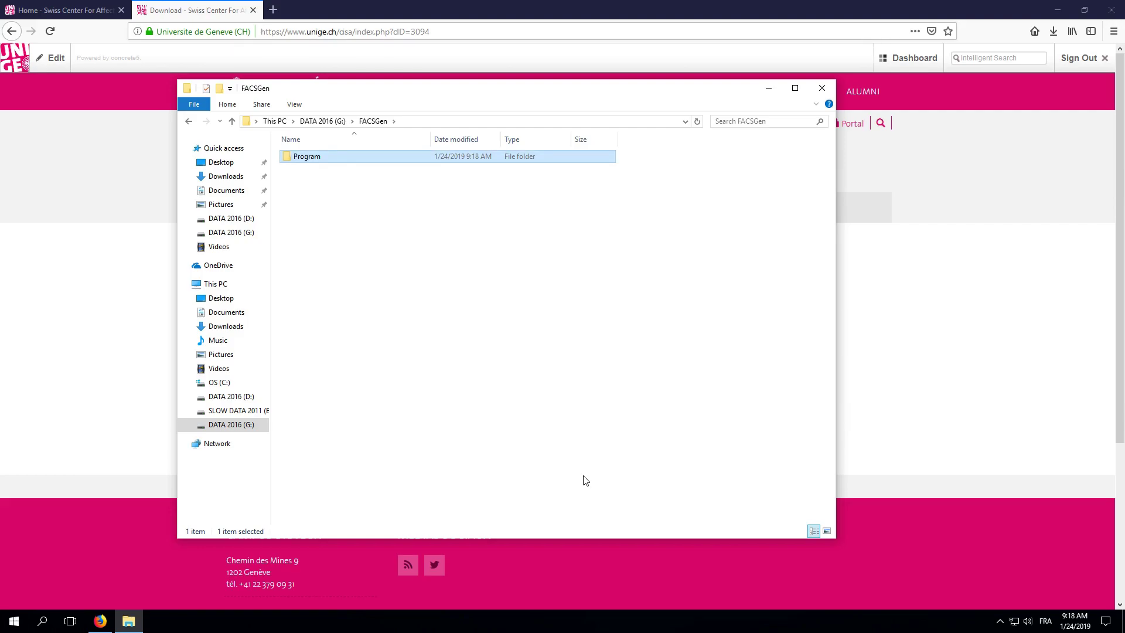
key("Return")
Paste the FACSGen zip into the Program folder and extract its contents there
right_click(372, 252)
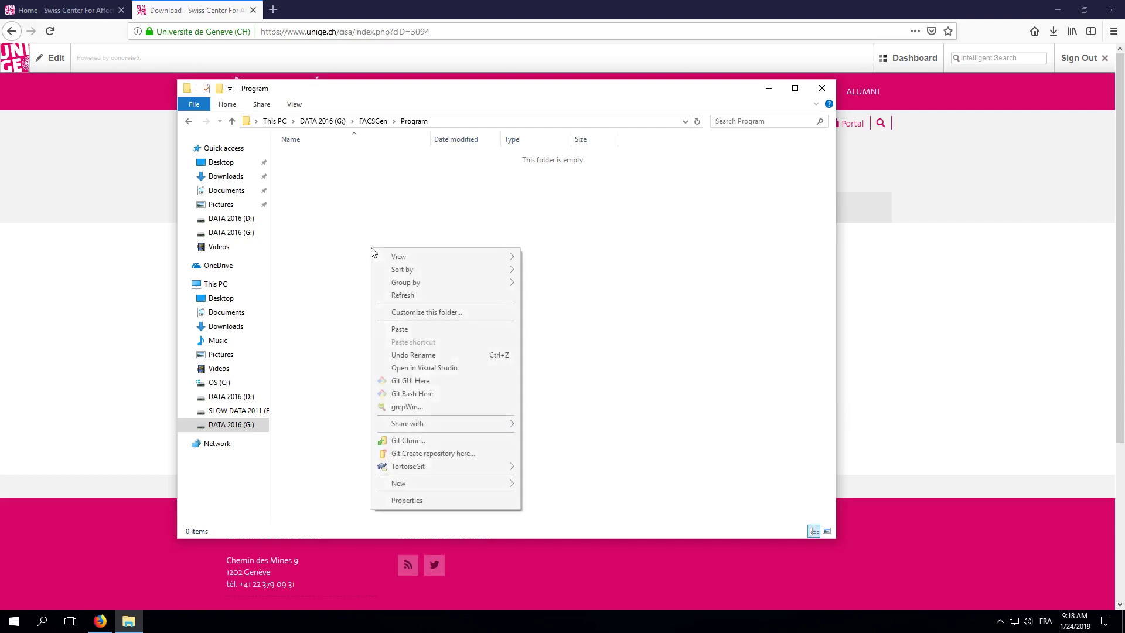
left_click(415, 330)
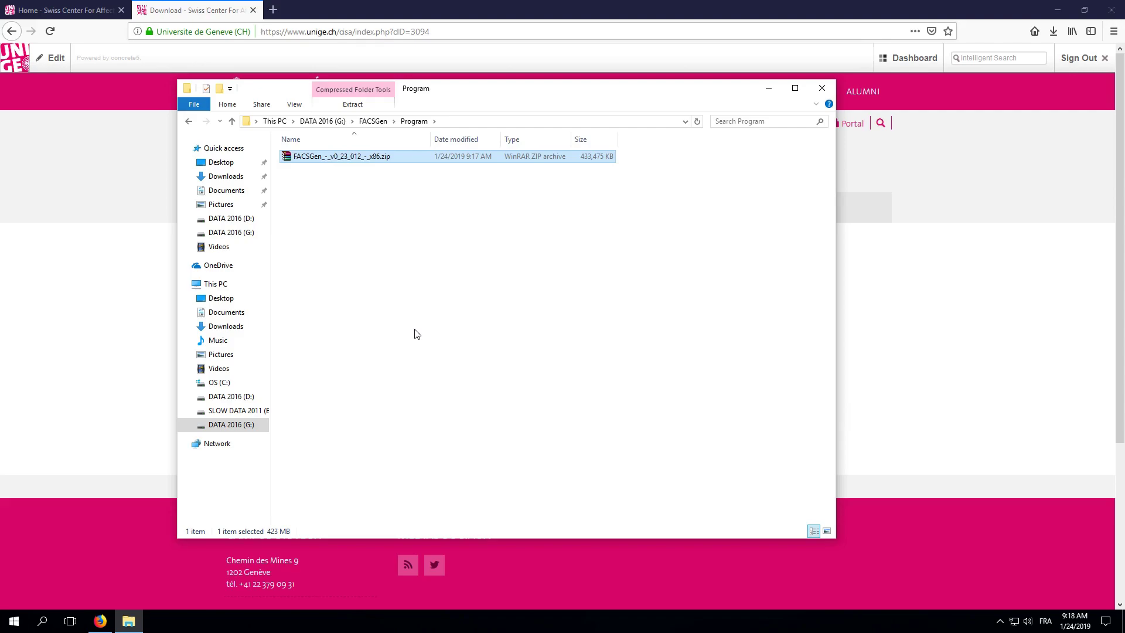
right_click(355, 159)
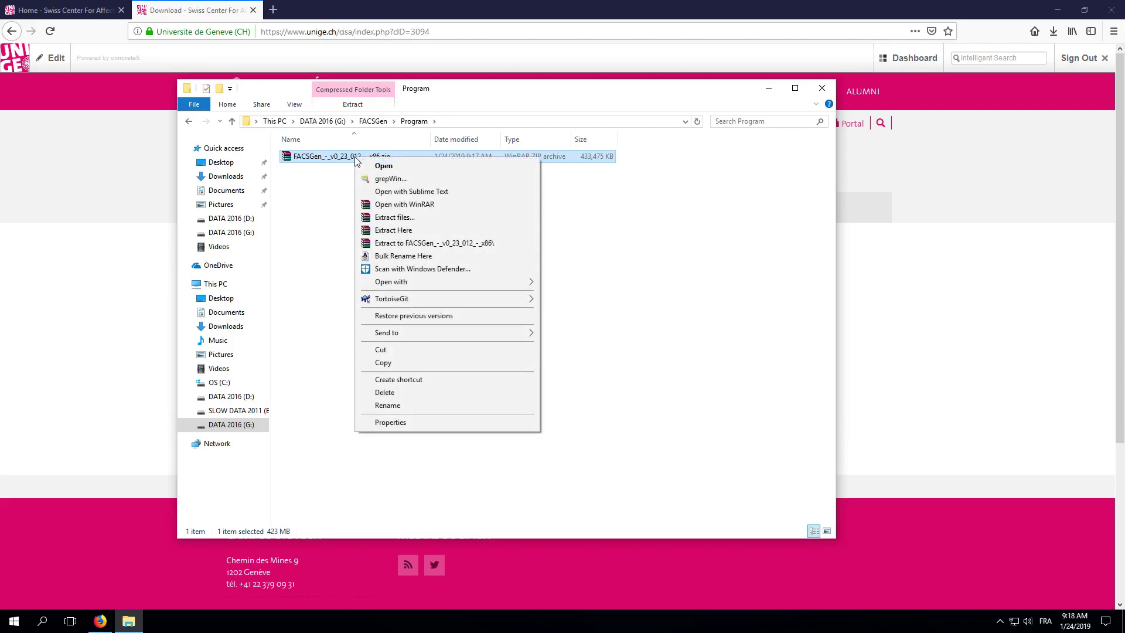
left_click(400, 231)
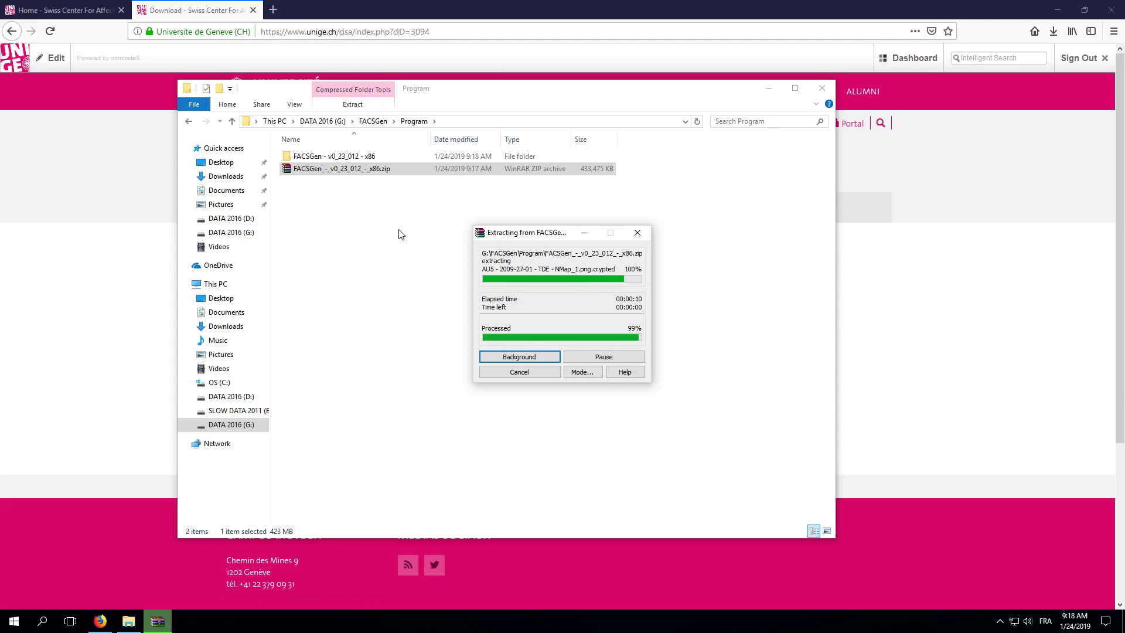
Open the extracted FACSGen folder and read the instructions in _READ ME FIRST.txt, closing the file when done
double_click(348, 157)
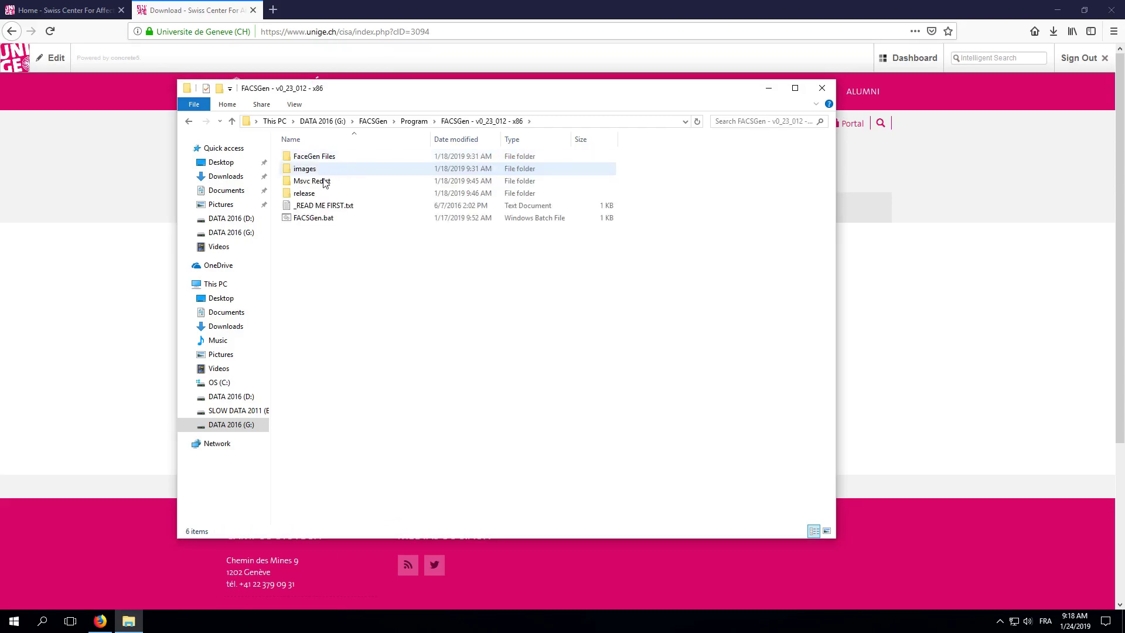
double_click(338, 206)
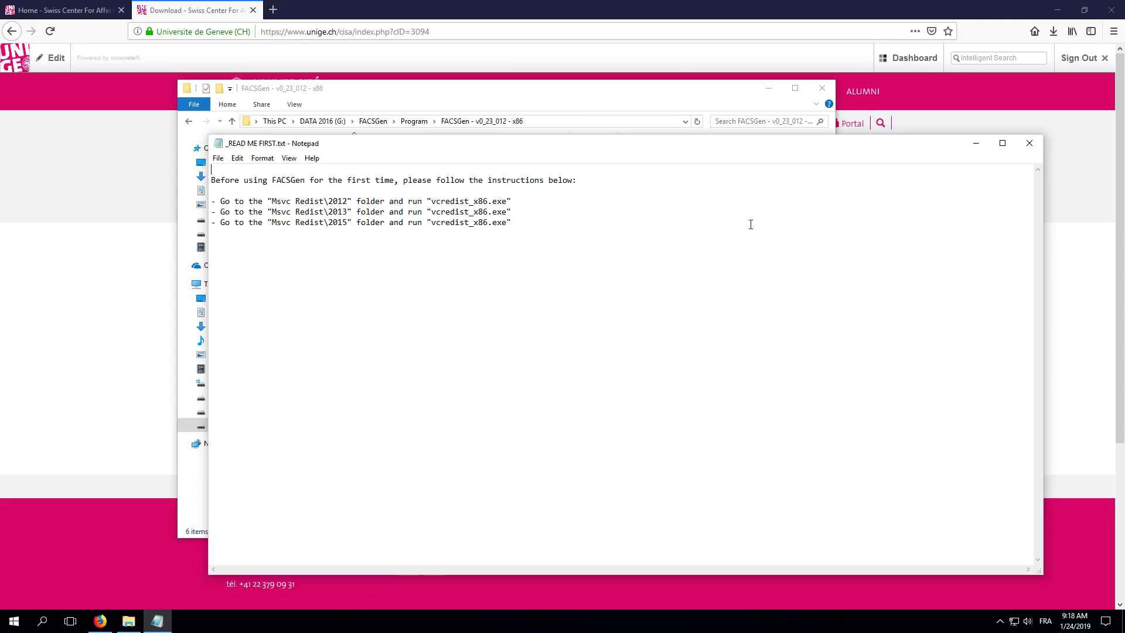
left_click(1029, 144)
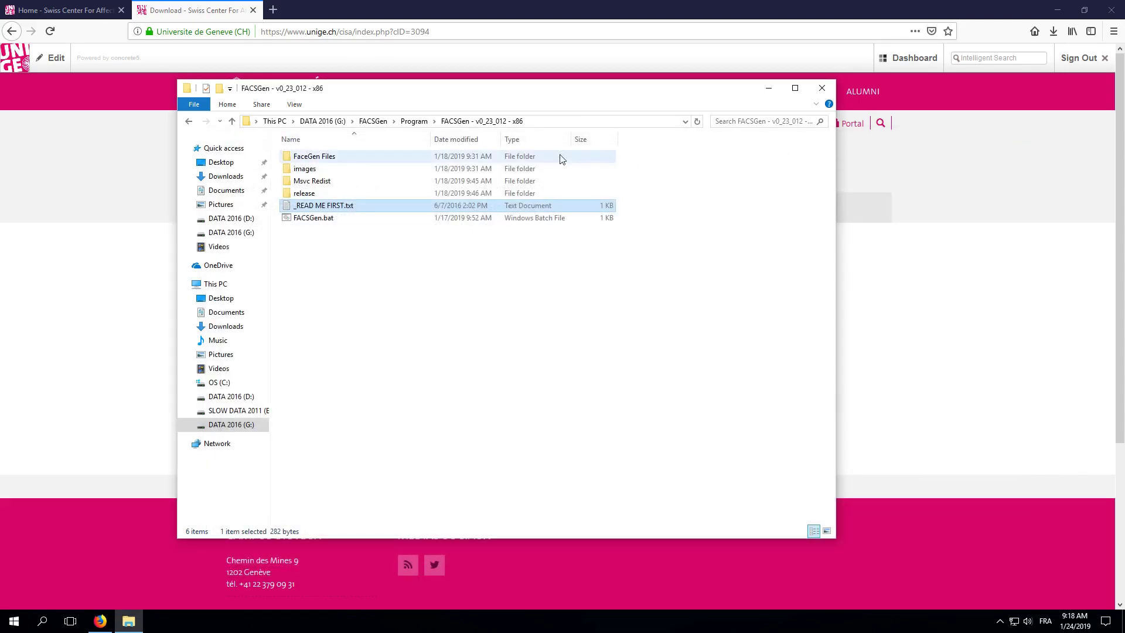
Run vcredist_x86.exe from the Msvc Redist\2012 folder, try to repair the Visual C++ 2012 Redistributable, and close the setup
double_click(306, 183)
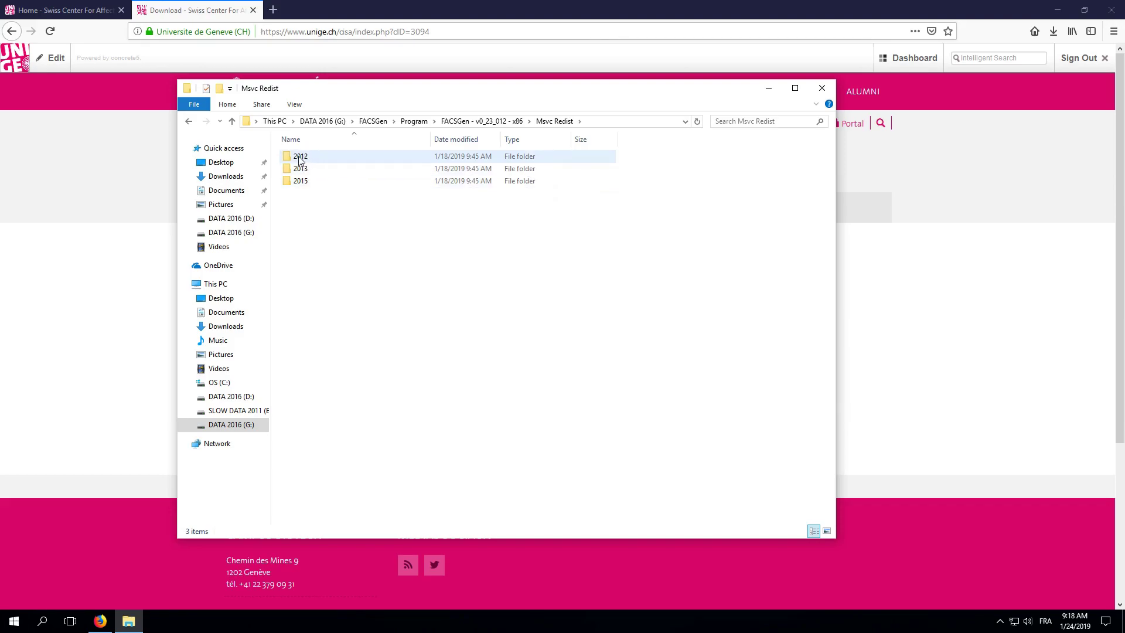
double_click(300, 157)
double_click(326, 157)
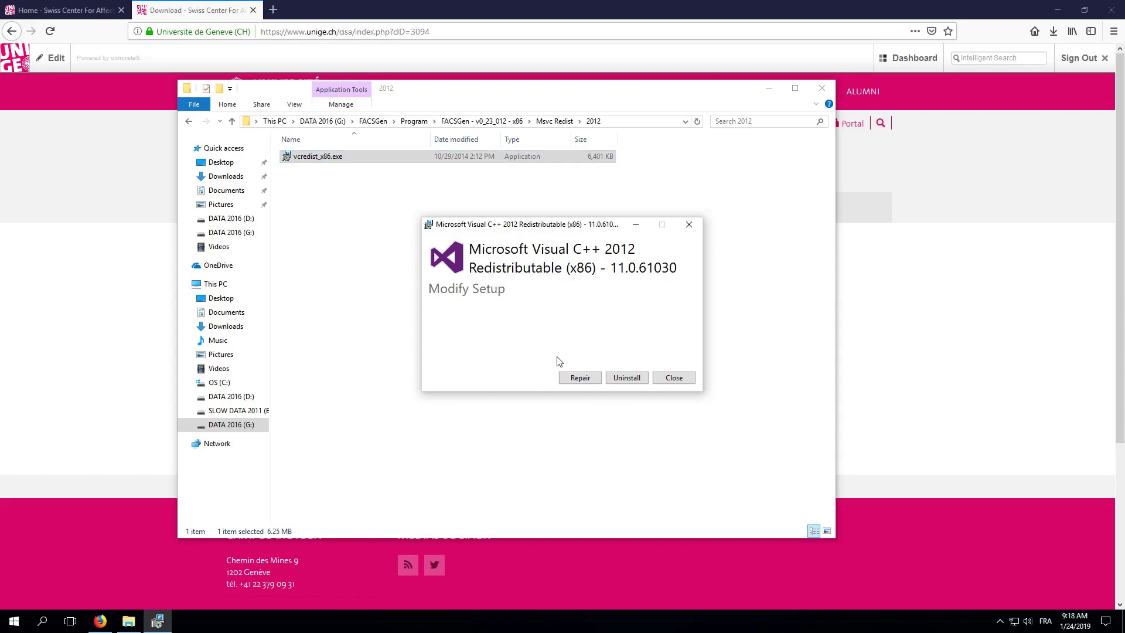
left_click(576, 378)
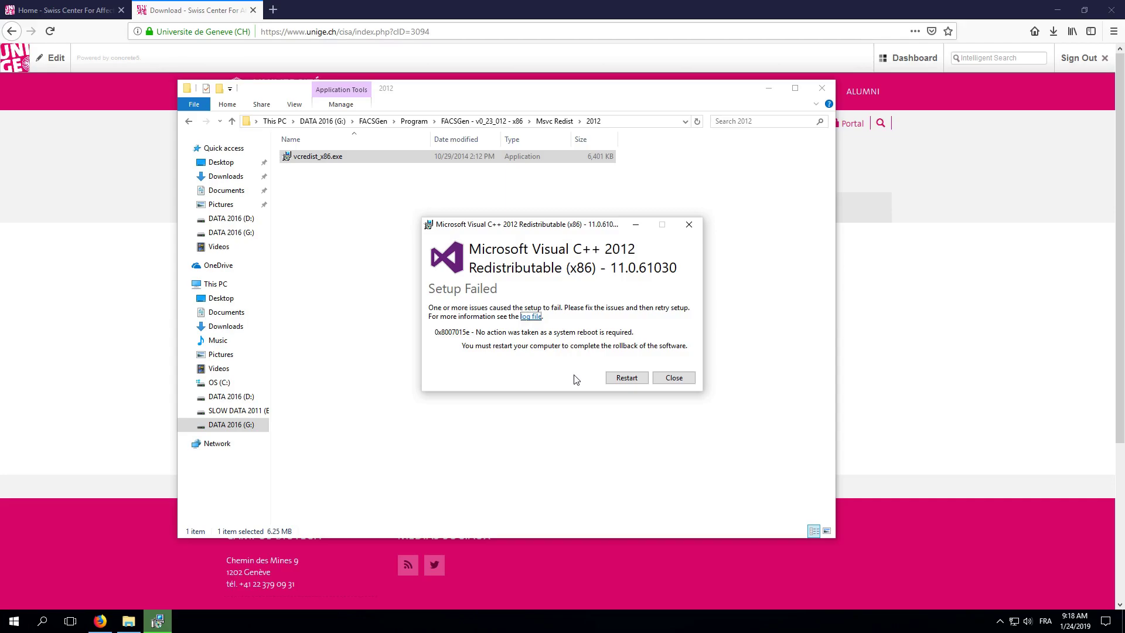
left_click(673, 378)
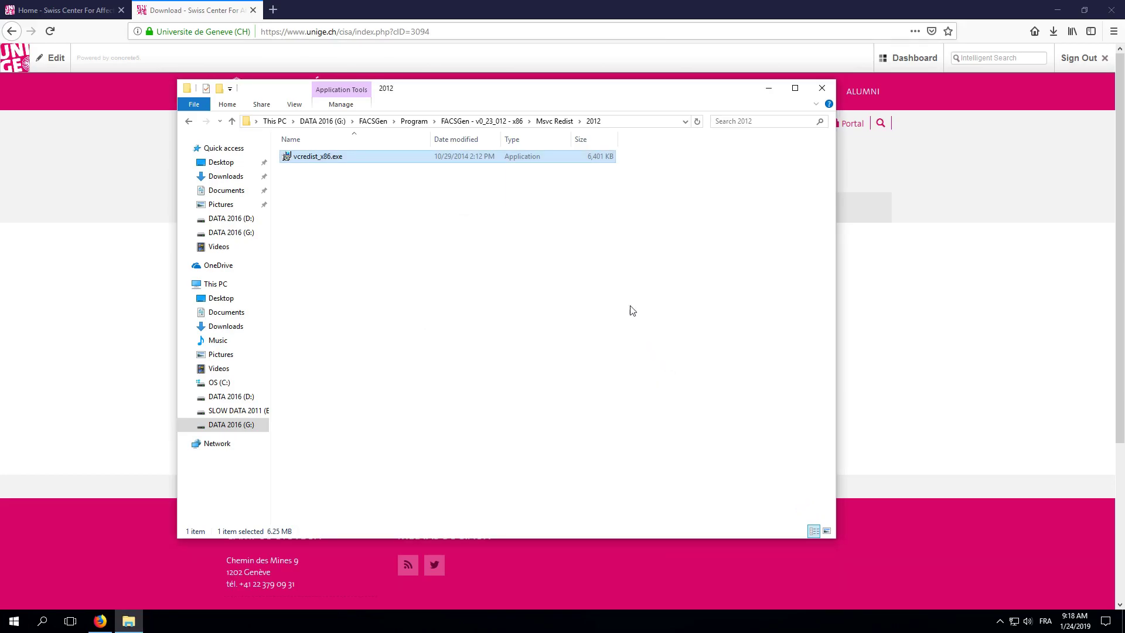
Run vcredist_x86.exe from the Msvc Redist\2013 folder, repair the Visual C++ 2013 Redistributable, and close the setup
left_click(554, 120)
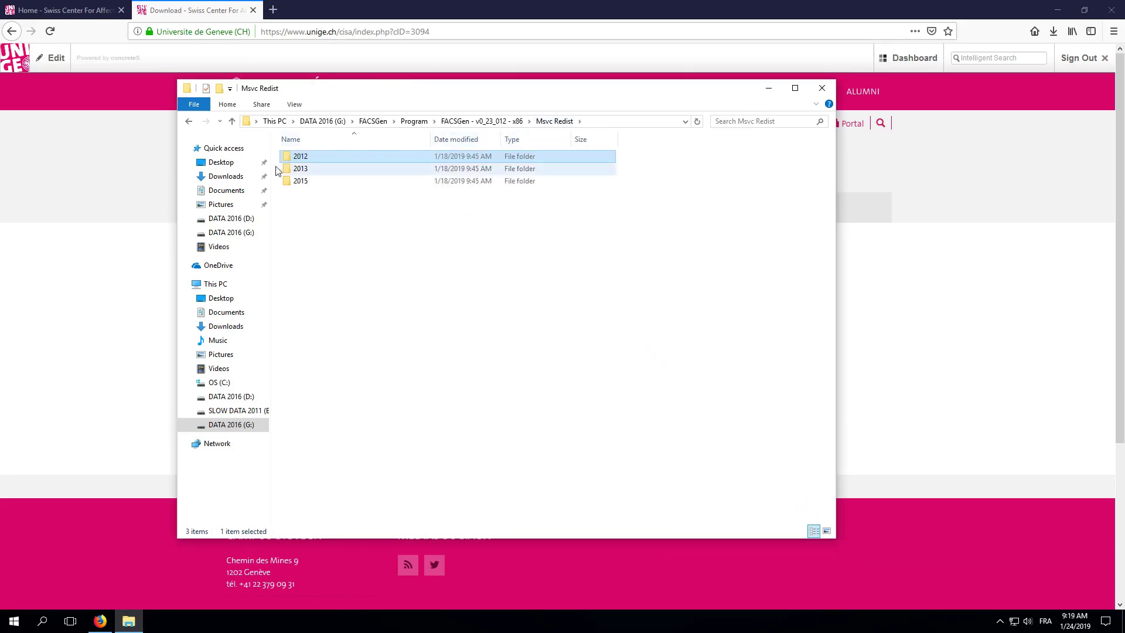
double_click(298, 170)
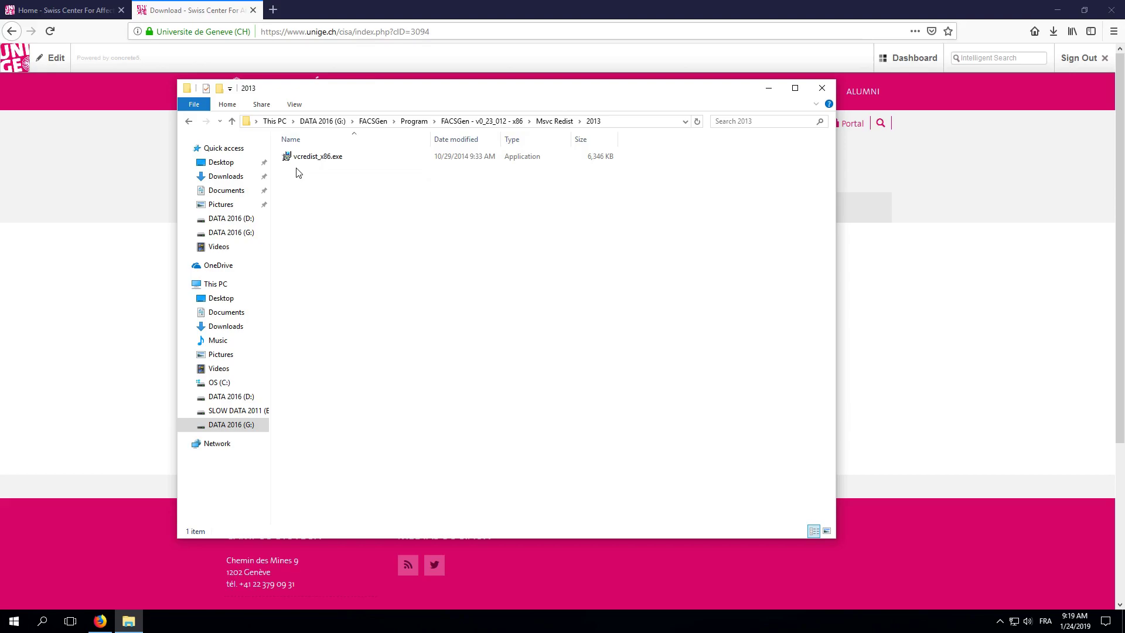
double_click(309, 158)
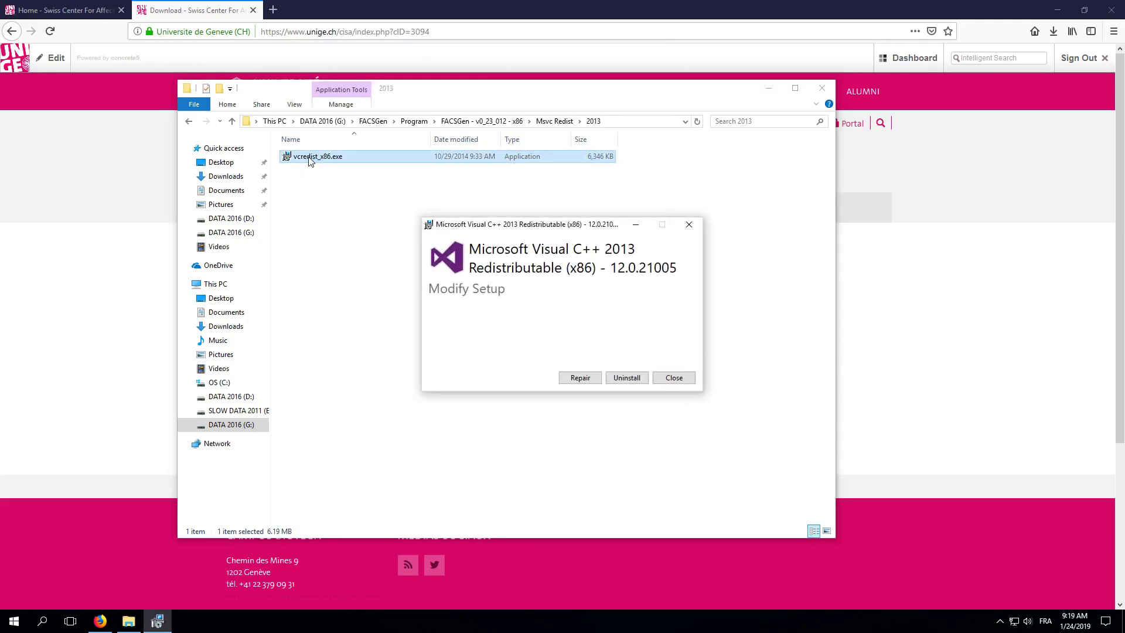
left_click(579, 378)
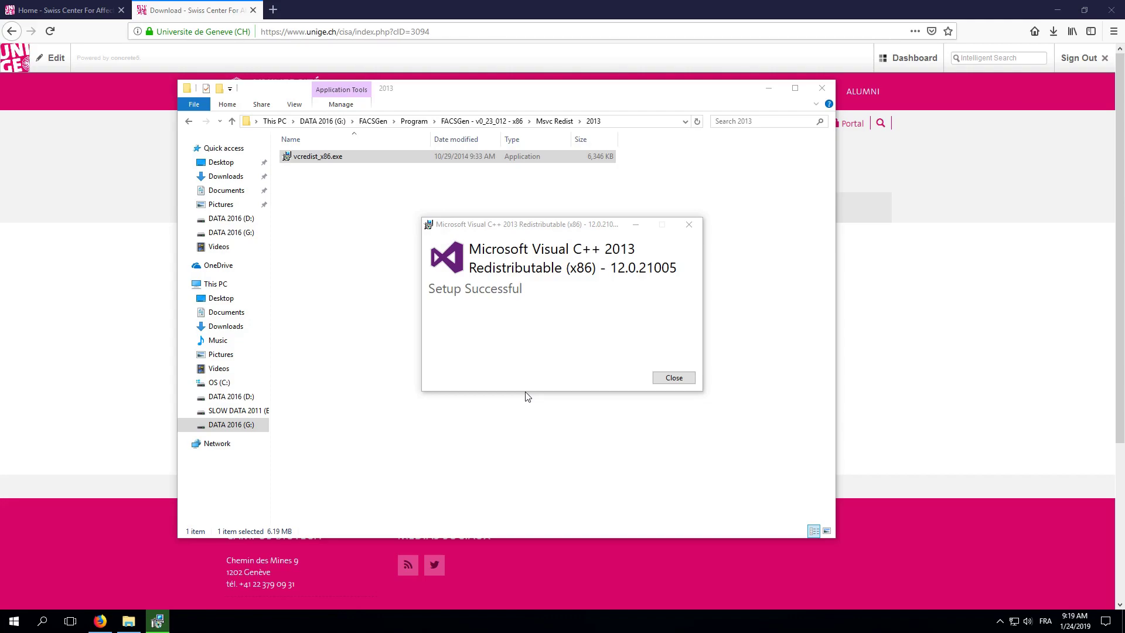
left_click(662, 378)
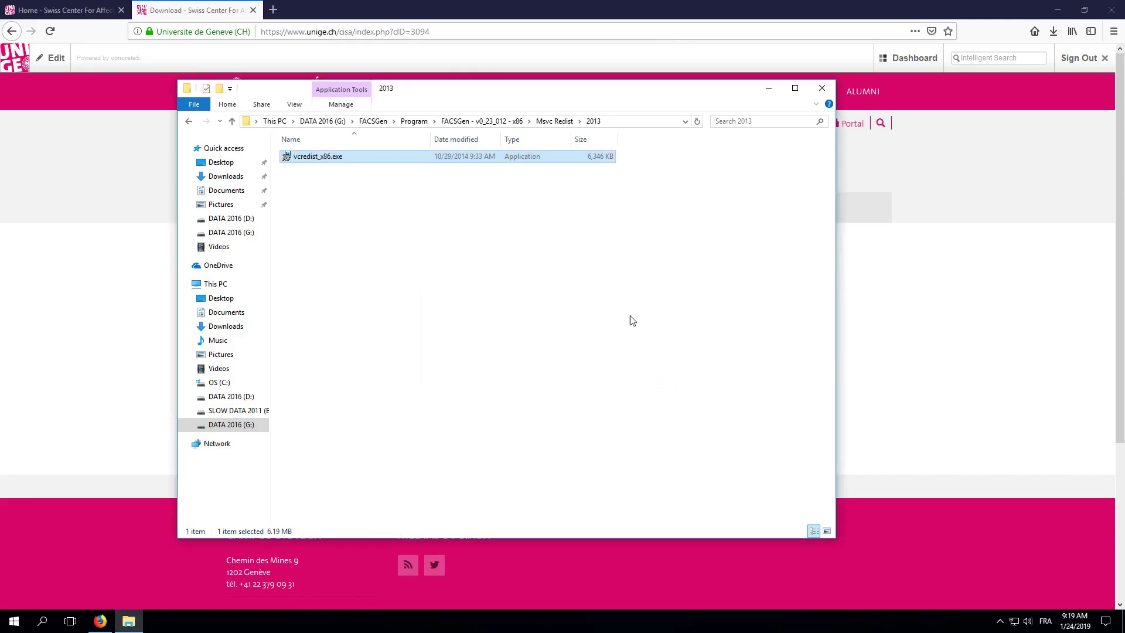
Run vc_redist.x86.exe from the Msvc Redist\2015 folder, accept the license terms, try to install the Visual C++ 2015 Redistributable, and close the setup
left_click(560, 120)
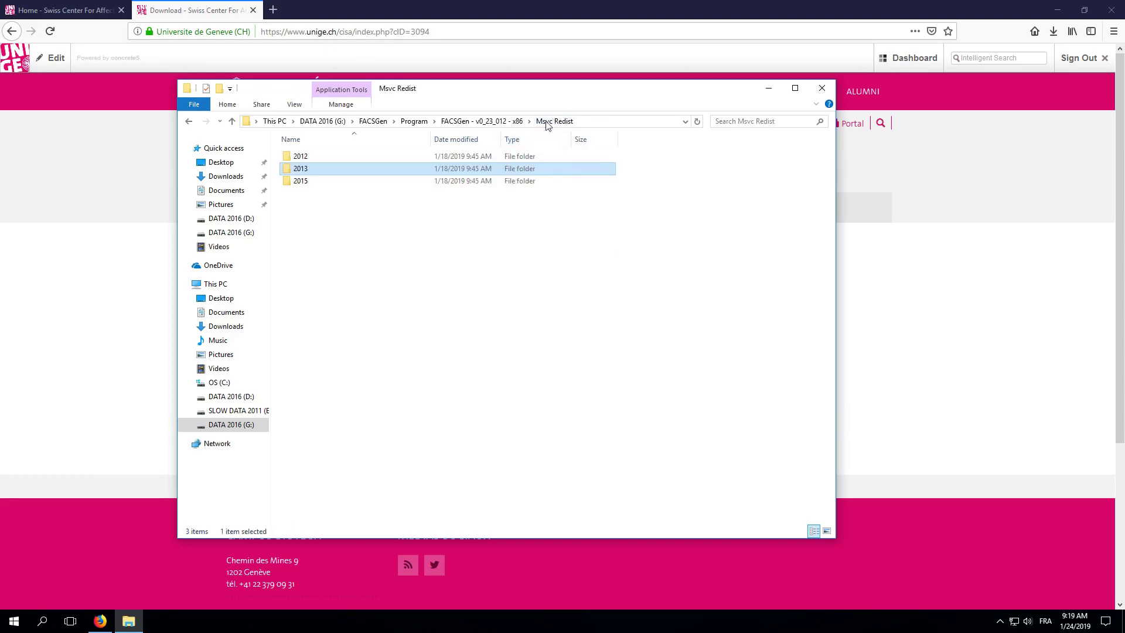
double_click(299, 170)
double_click(318, 157)
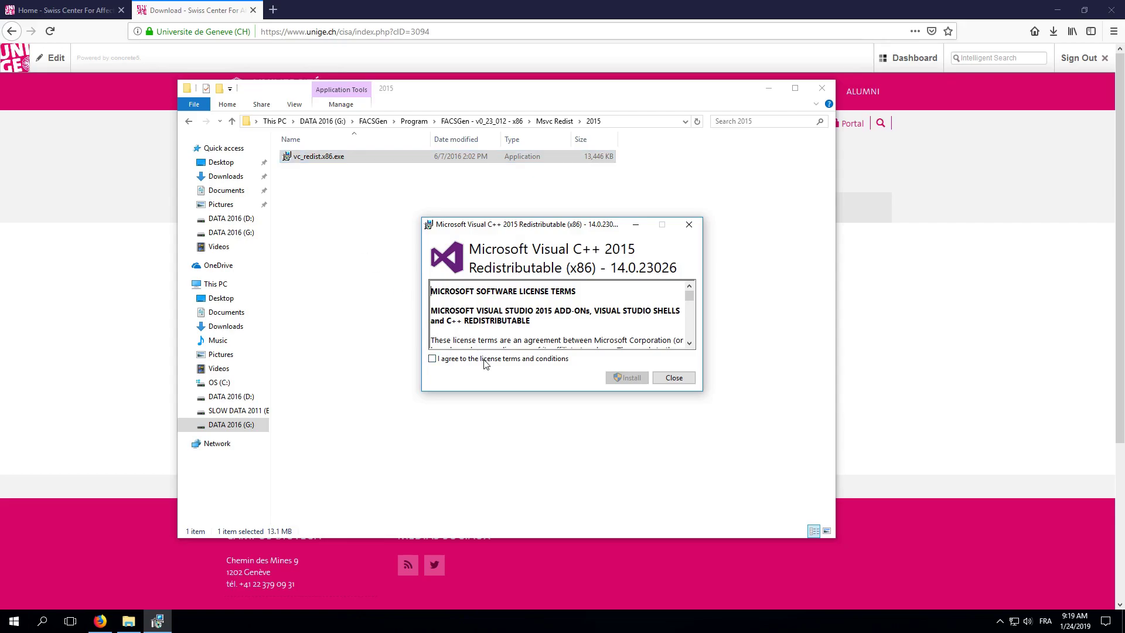
left_click(490, 360)
left_click(625, 378)
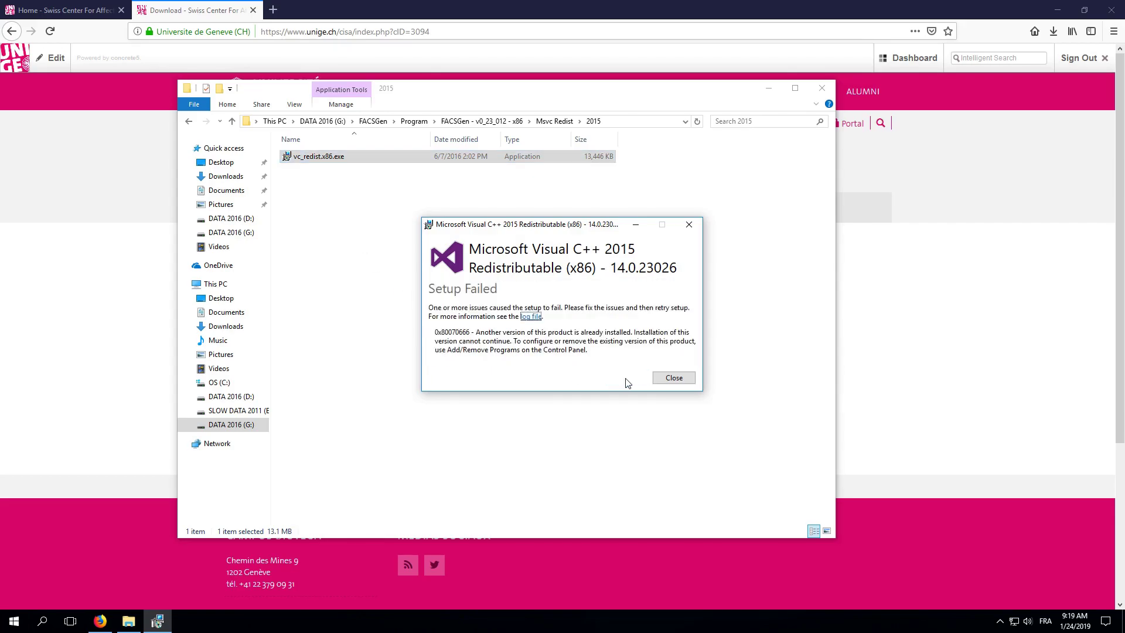
left_click(673, 378)
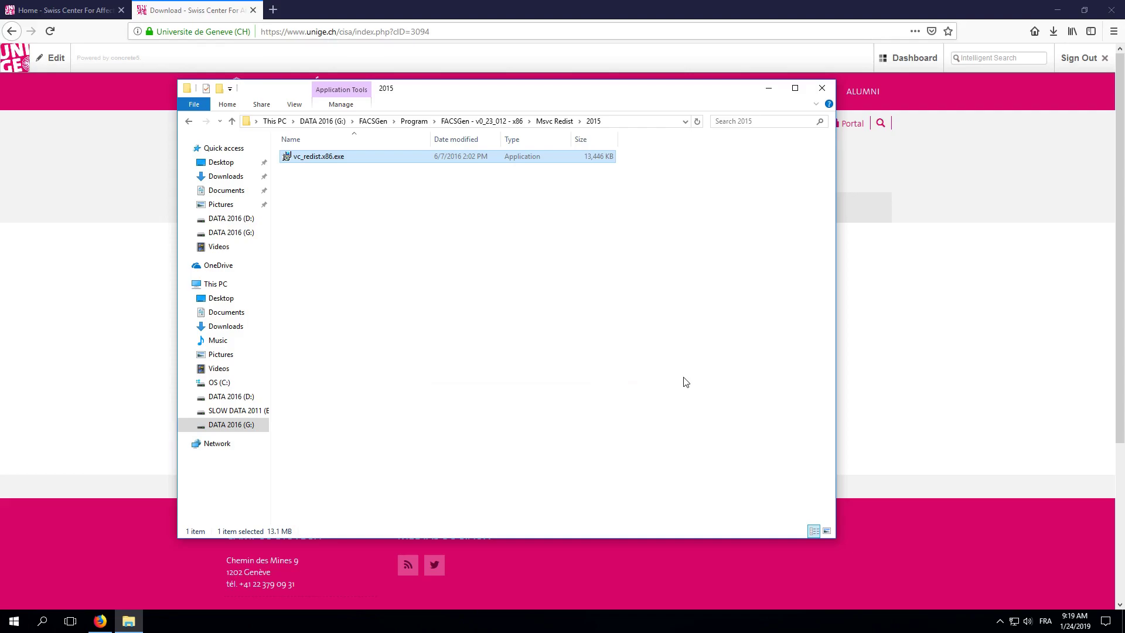
Launch FACSGen by running FACSGen.bat from the FACSGen - v0_23_012 - x86 folder
left_click(494, 121)
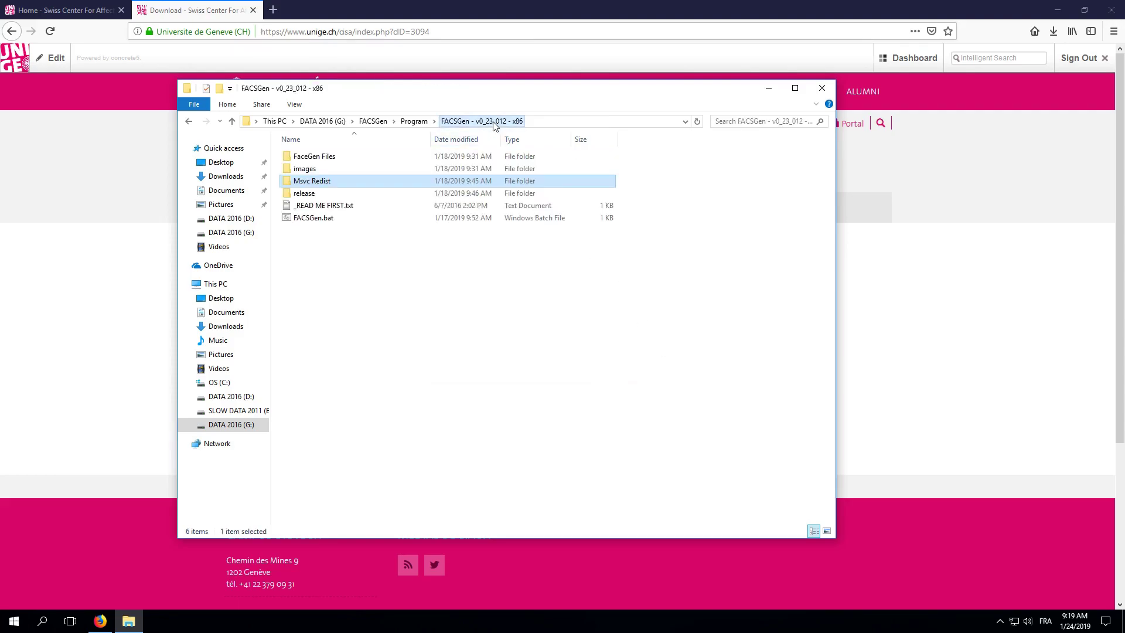
double_click(320, 220)
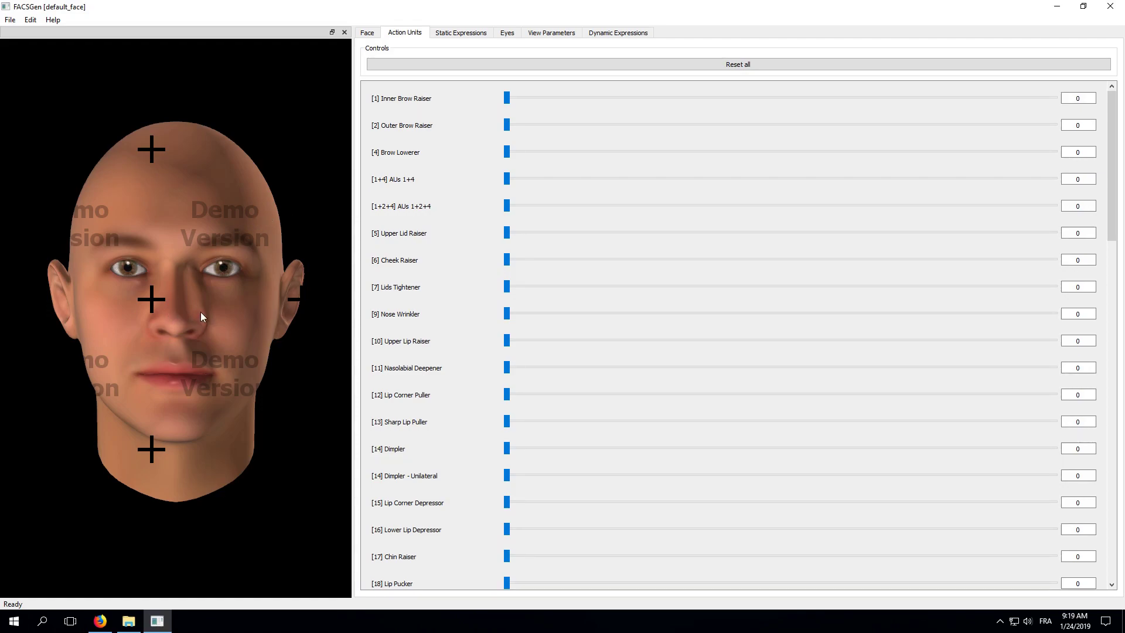
Rotate the head in the 3D preview and reset the camera's viewing angle to its defaults
left_click_drag(199, 312, 189, 209)
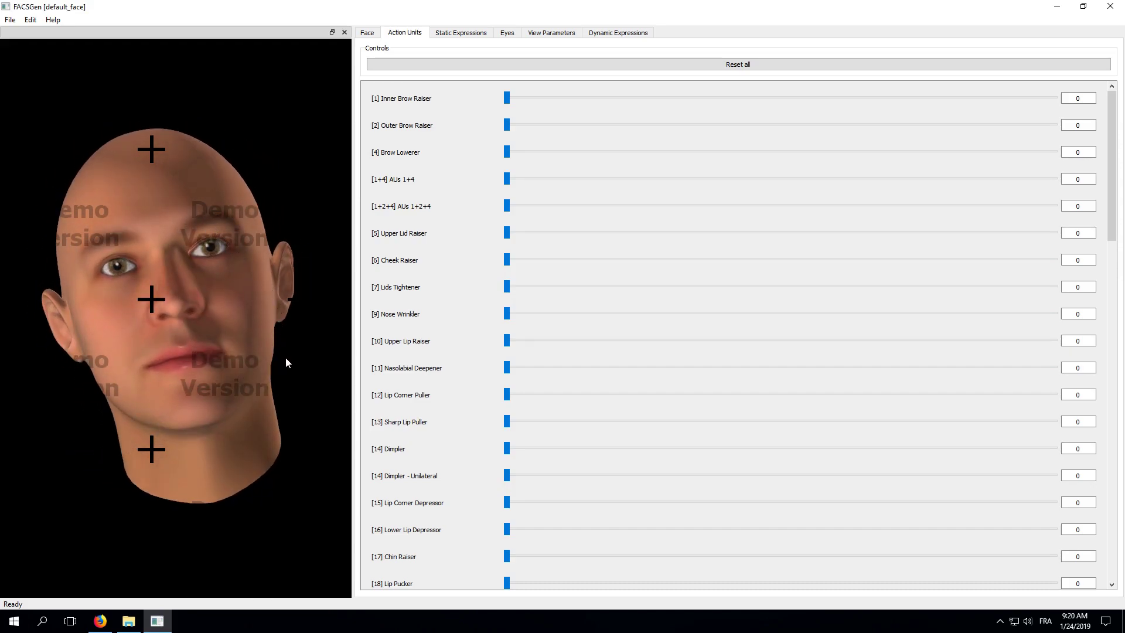
left_click(556, 33)
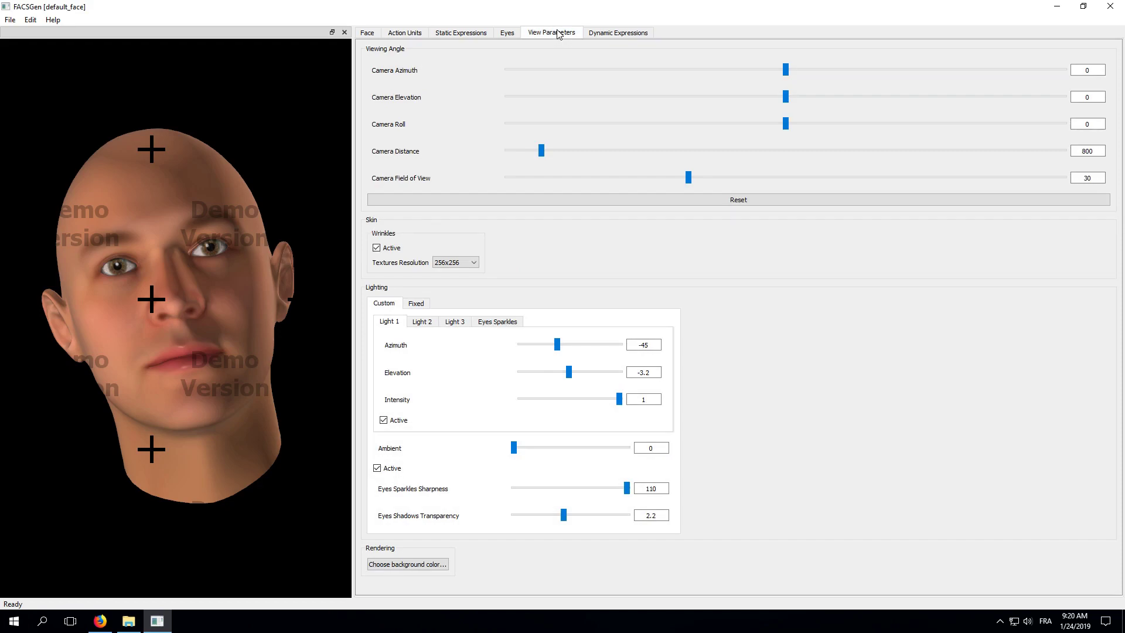
left_click(772, 200)
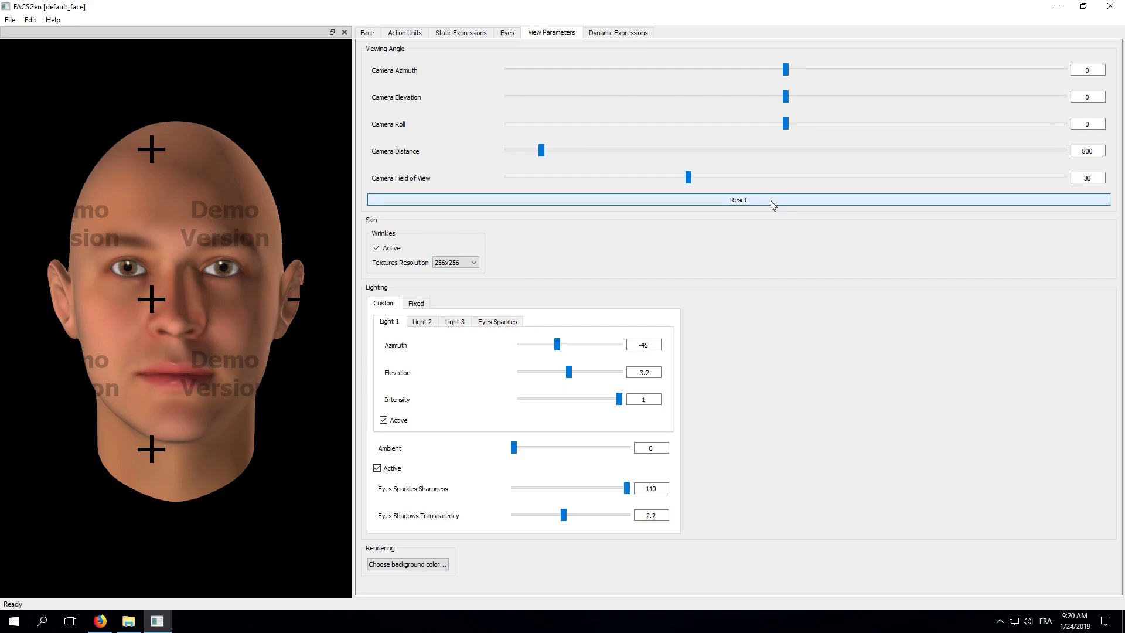
Open the face file Random Female - 001.fg from the release\Faces folder
left_click(8, 20)
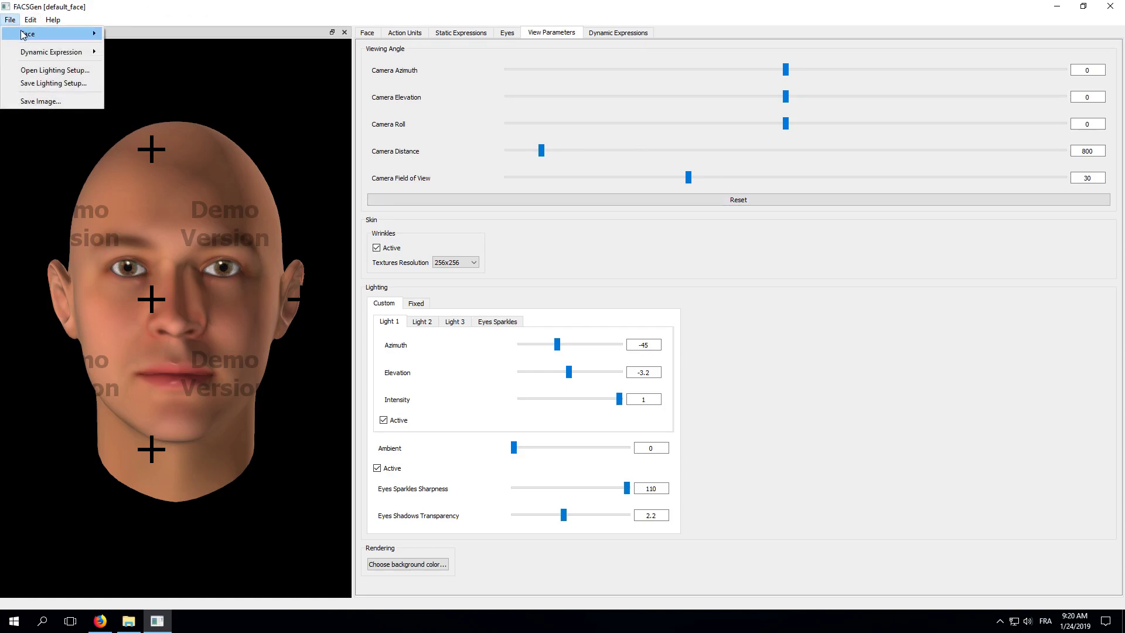
mouse_move(35, 33)
left_click(135, 34)
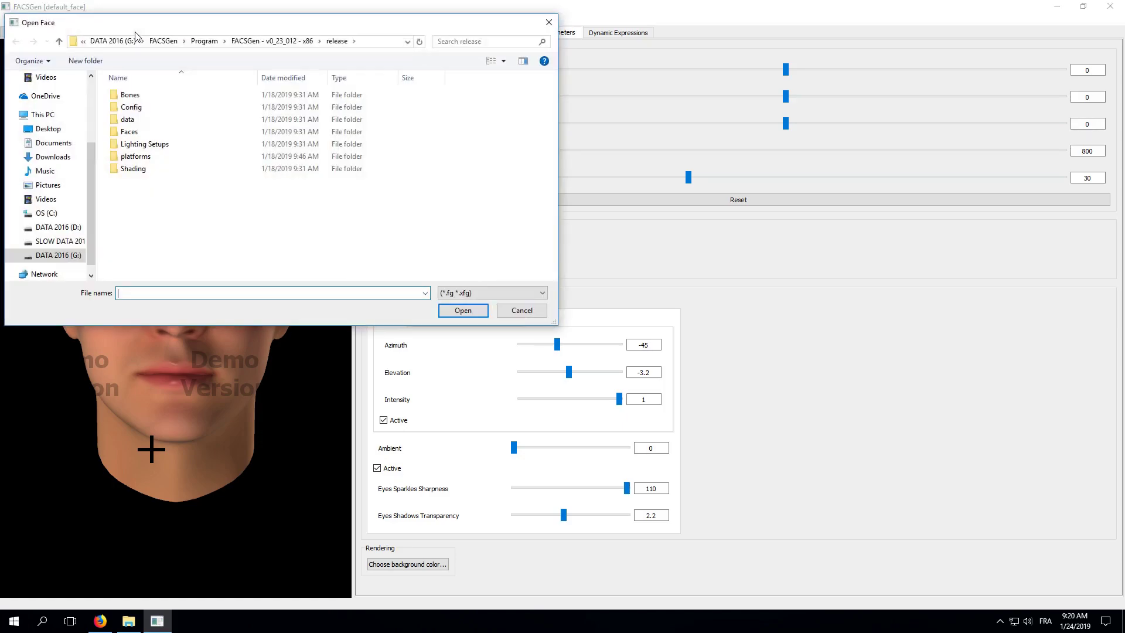
double_click(130, 131)
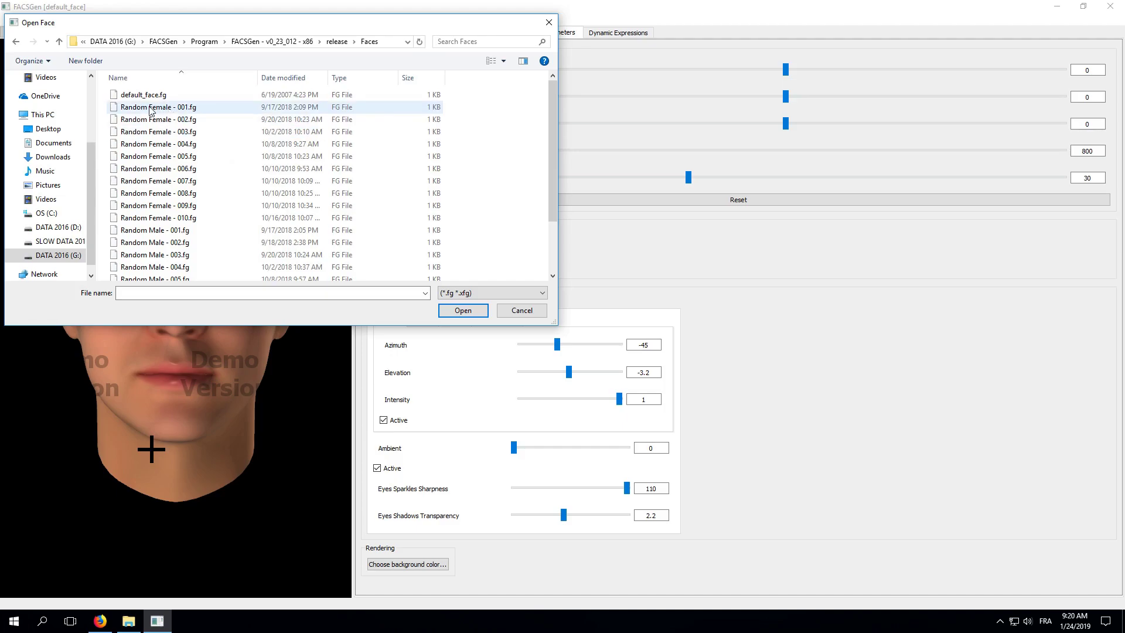
left_click(150, 109)
double_click(150, 107)
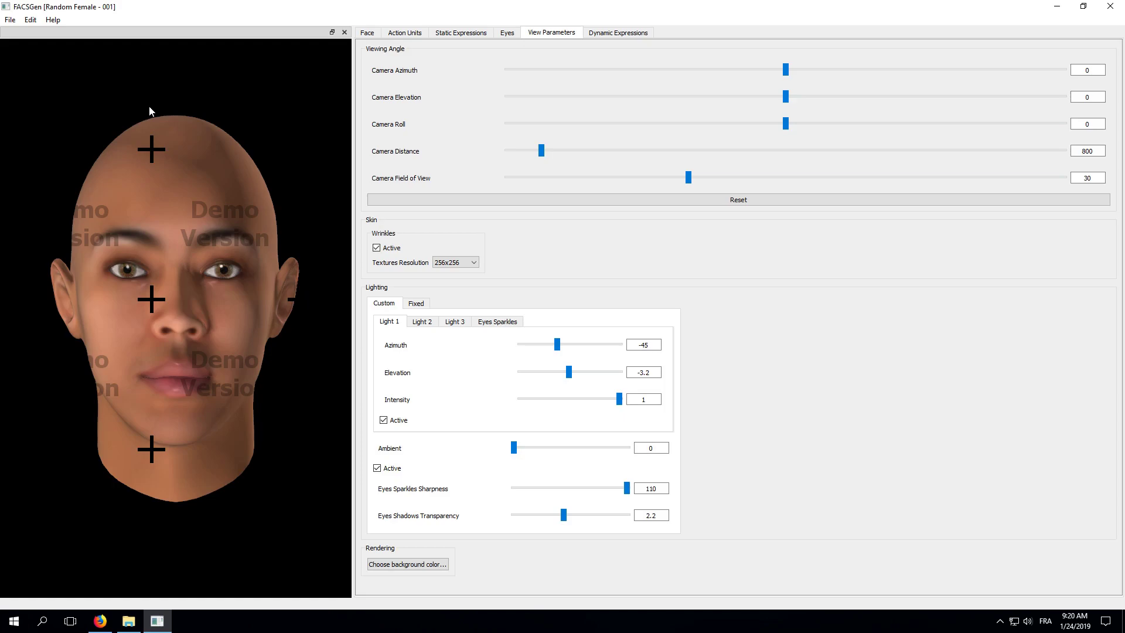
Display hair on the face using the (female) Short 1 model with the Chessnut color variation
left_click(368, 33)
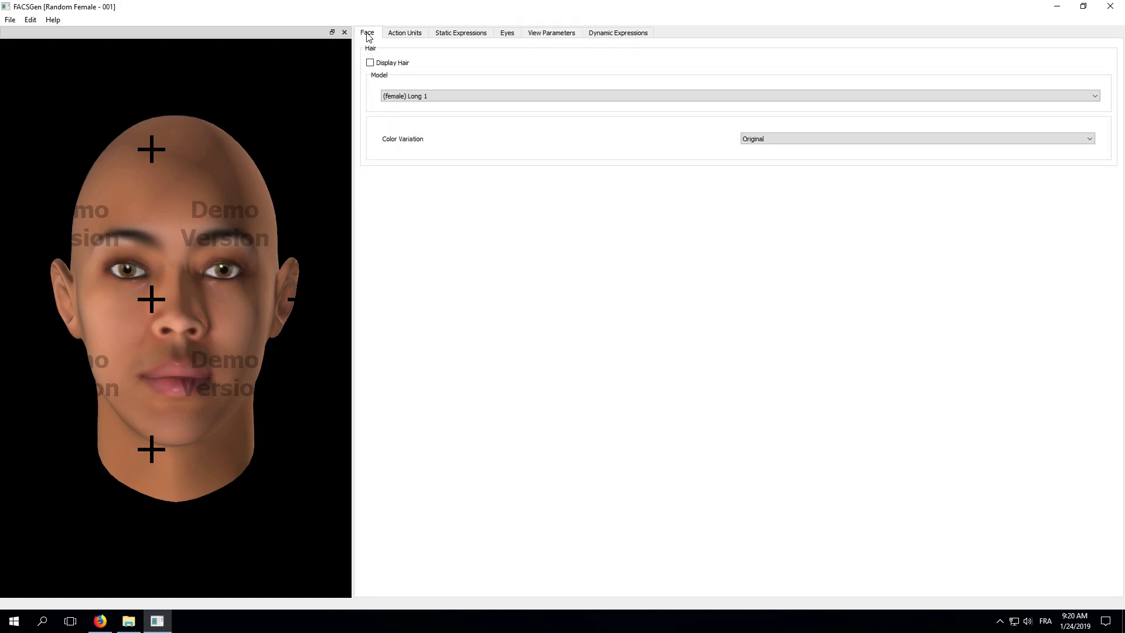
left_click(370, 62)
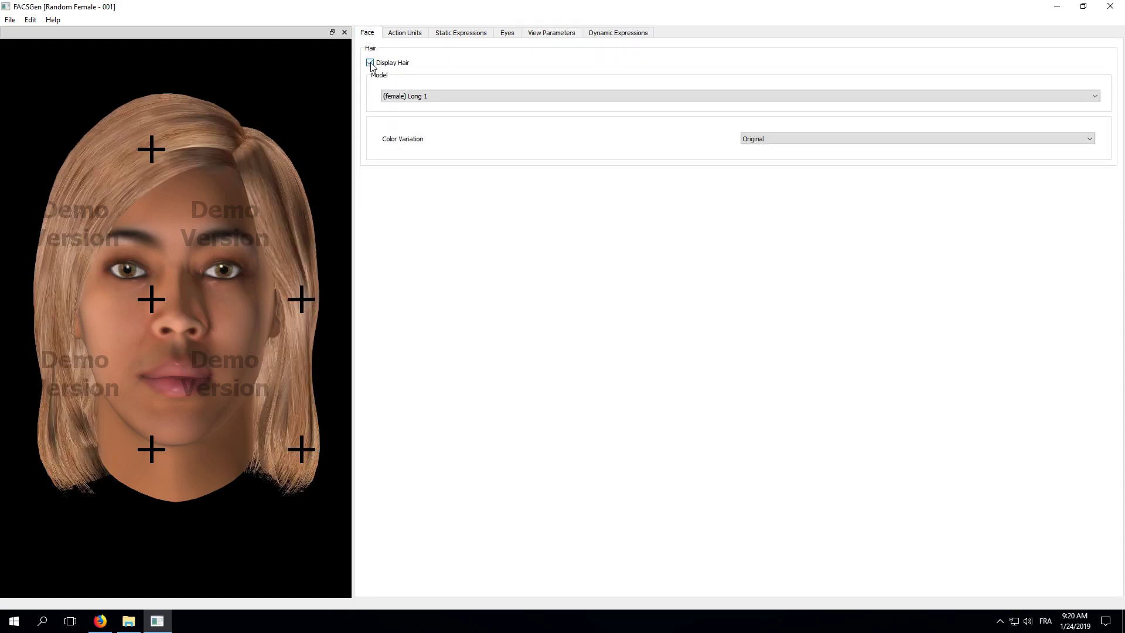
left_click(442, 97)
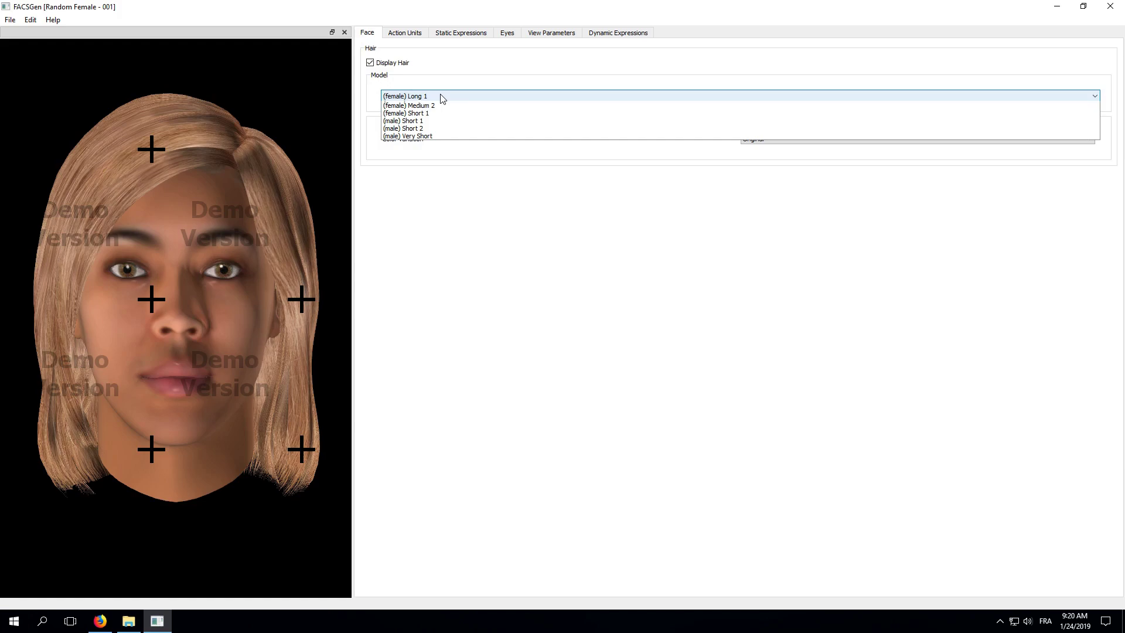
left_click(438, 118)
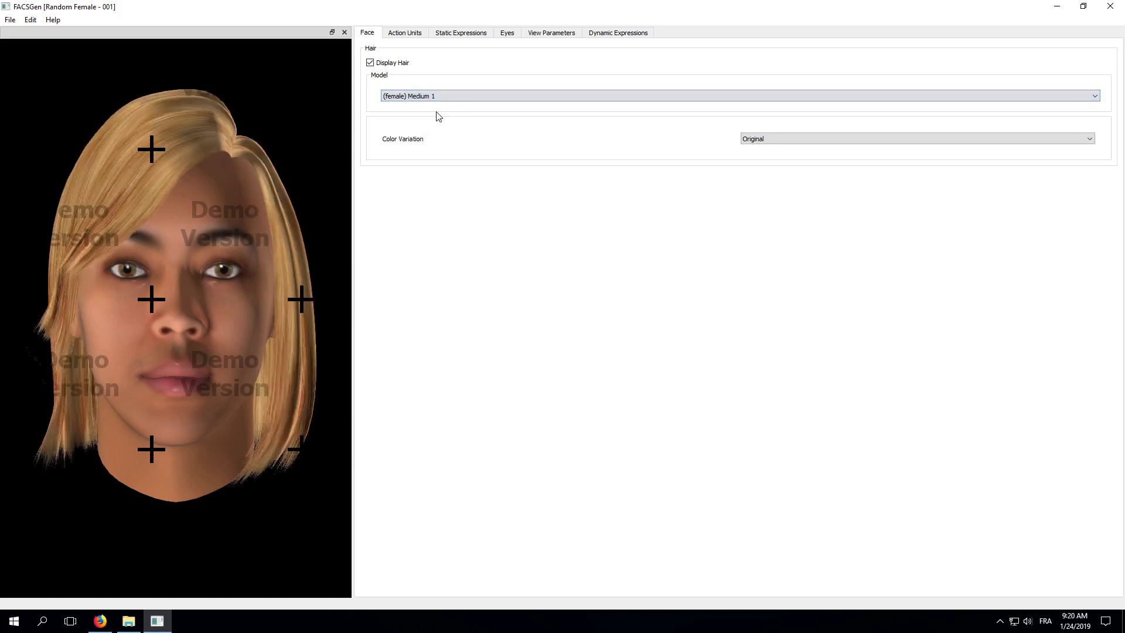
key("Down")
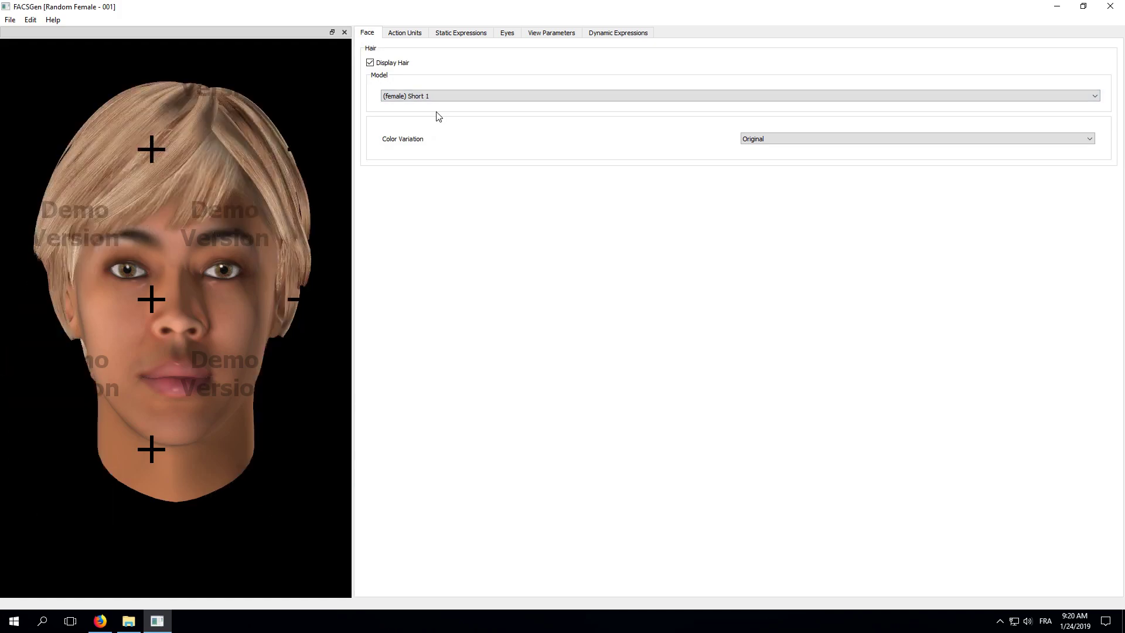
left_click(768, 139)
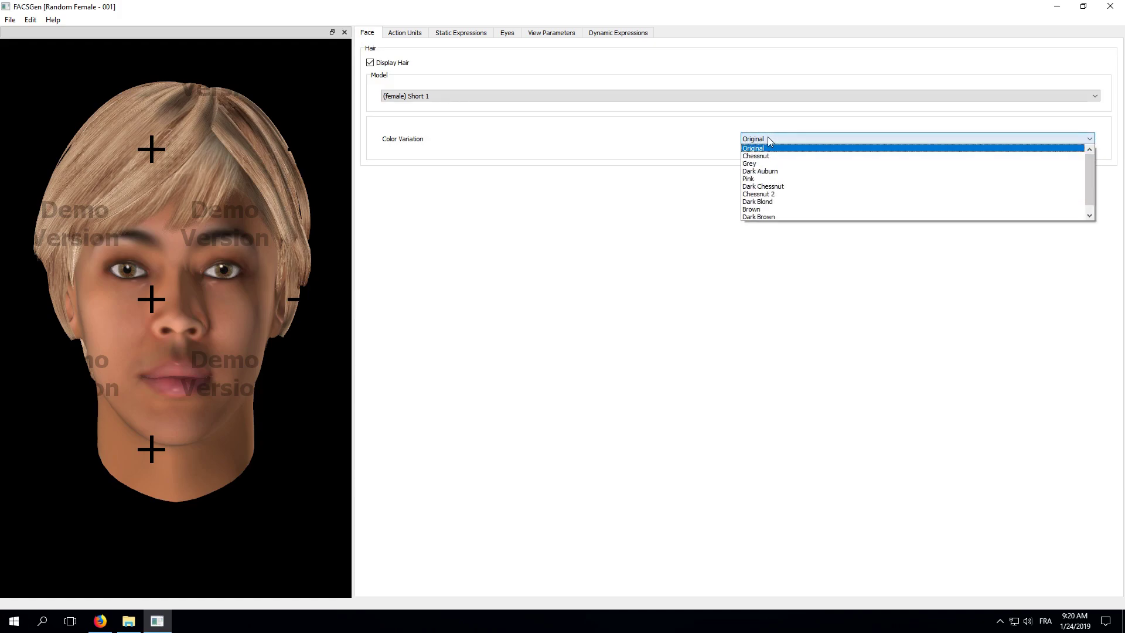
left_click(767, 156)
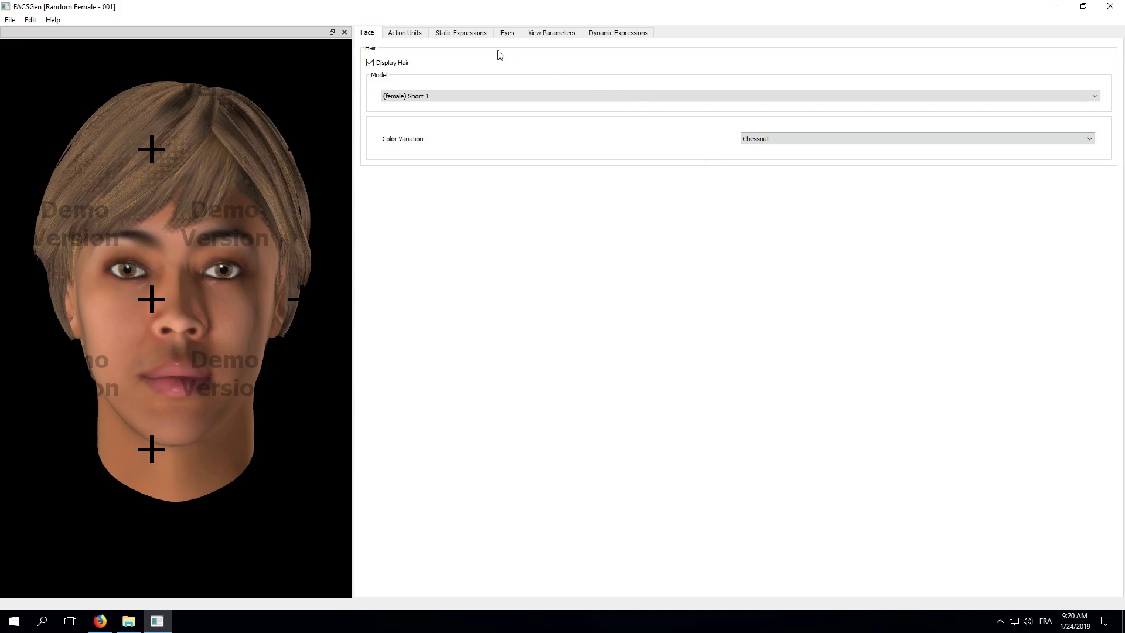
Try out the brow action units on the face, with Outer Brow Raiser at 48.61, and return them to 0
left_click(414, 37)
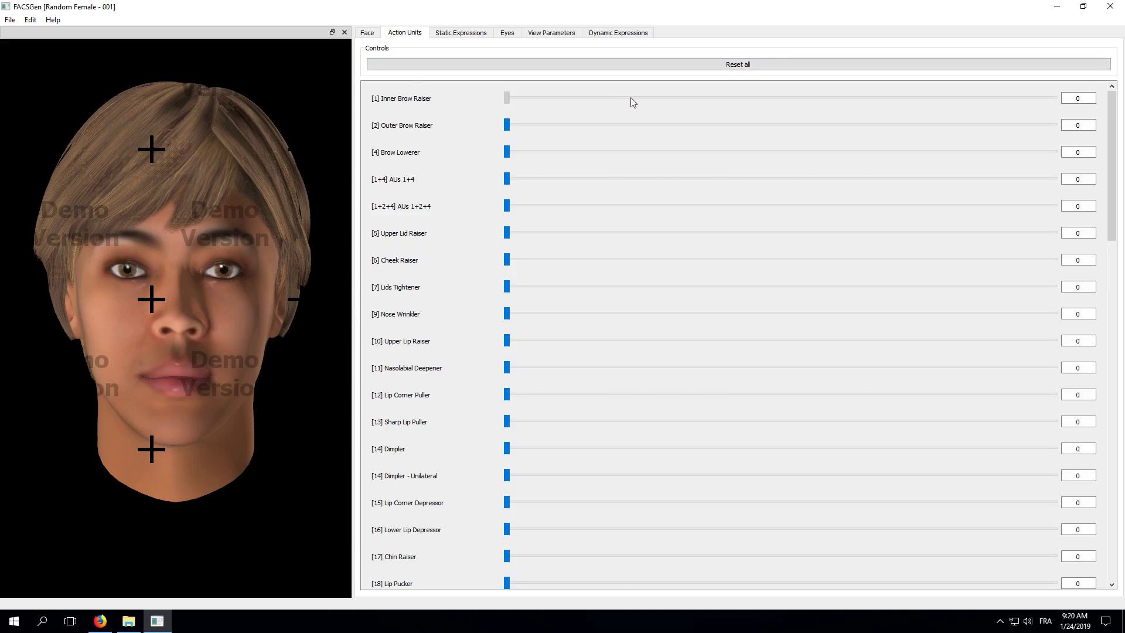
left_click_drag(639, 103, 772, 126)
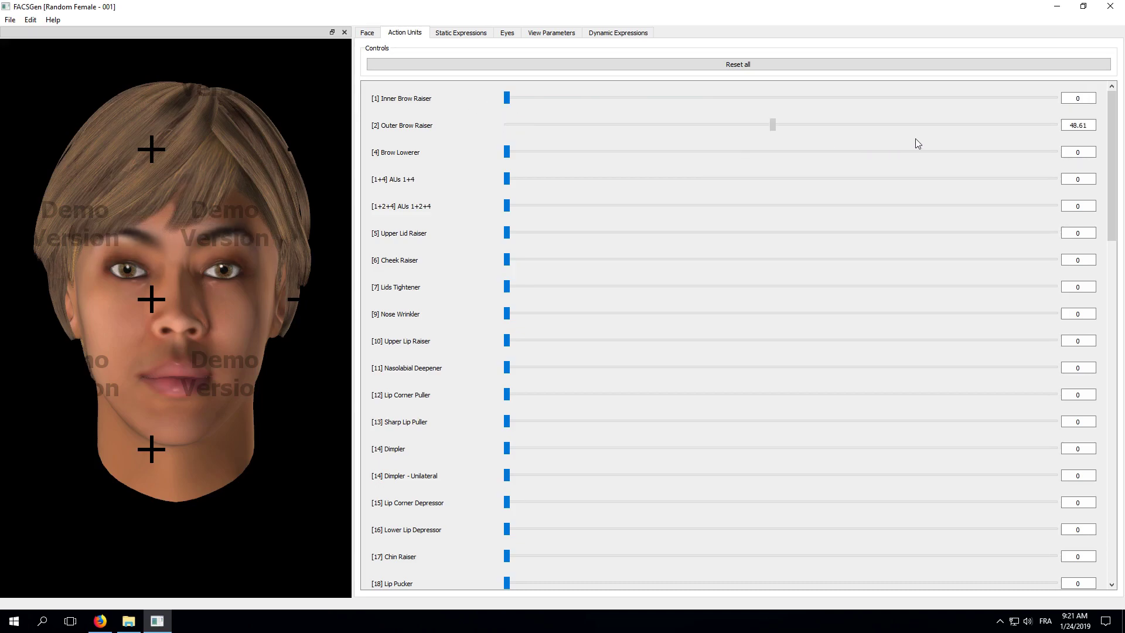
left_click_drag(918, 143, 484, 149)
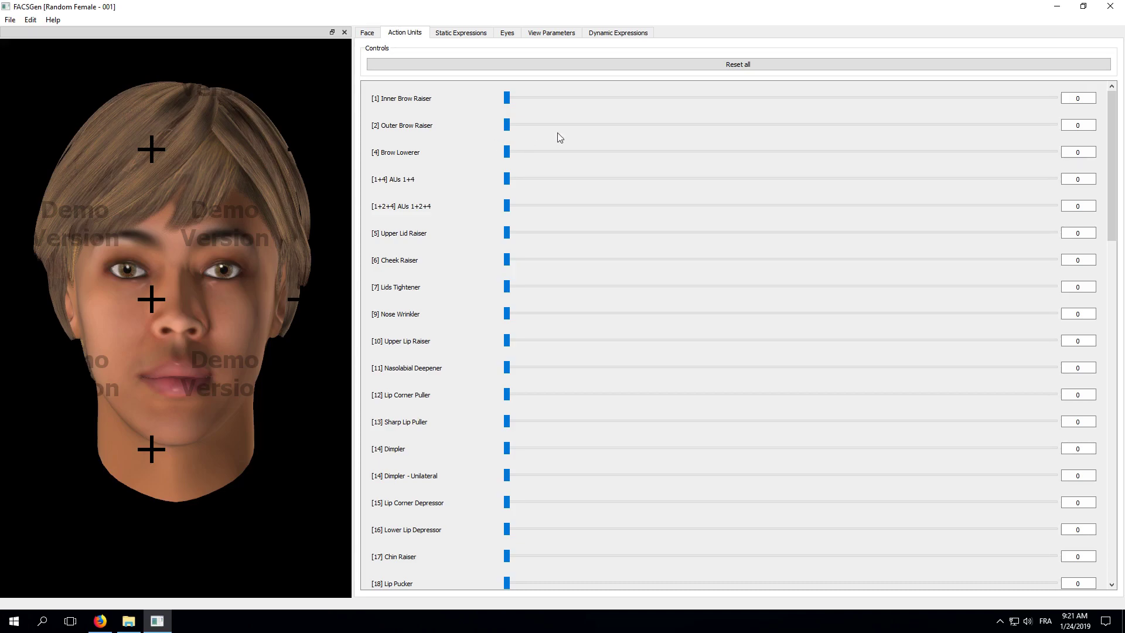
Create a Brow Lowerer dynamic expression curve peaking at intensity 1.00 at about 0.45 s and falling to 0 at 1.00 s
left_click(624, 36)
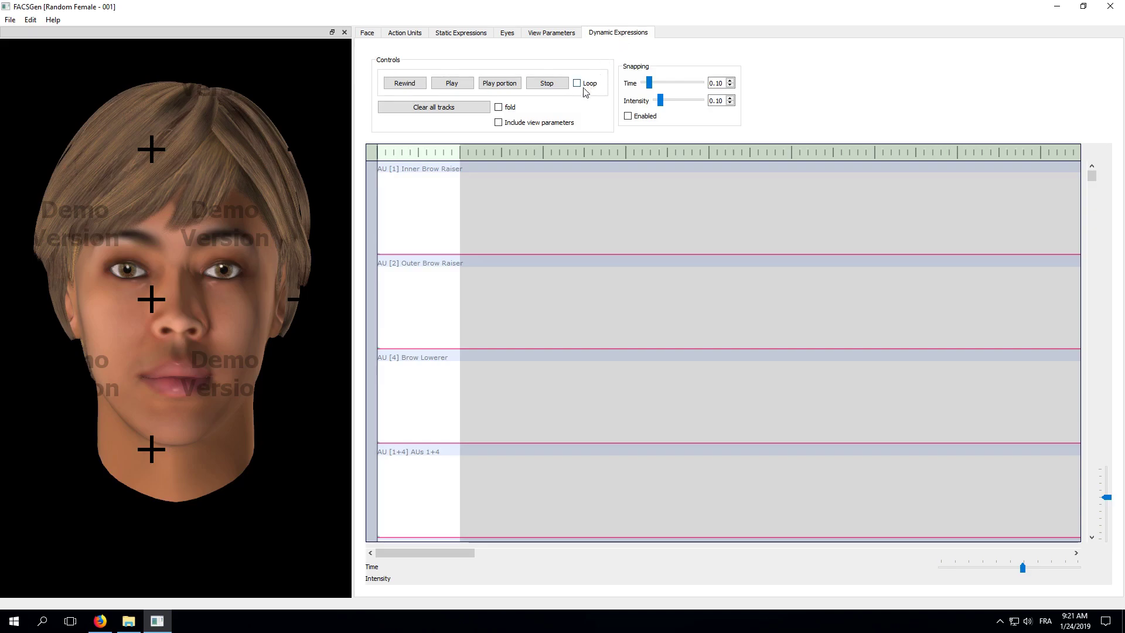
left_click(413, 382)
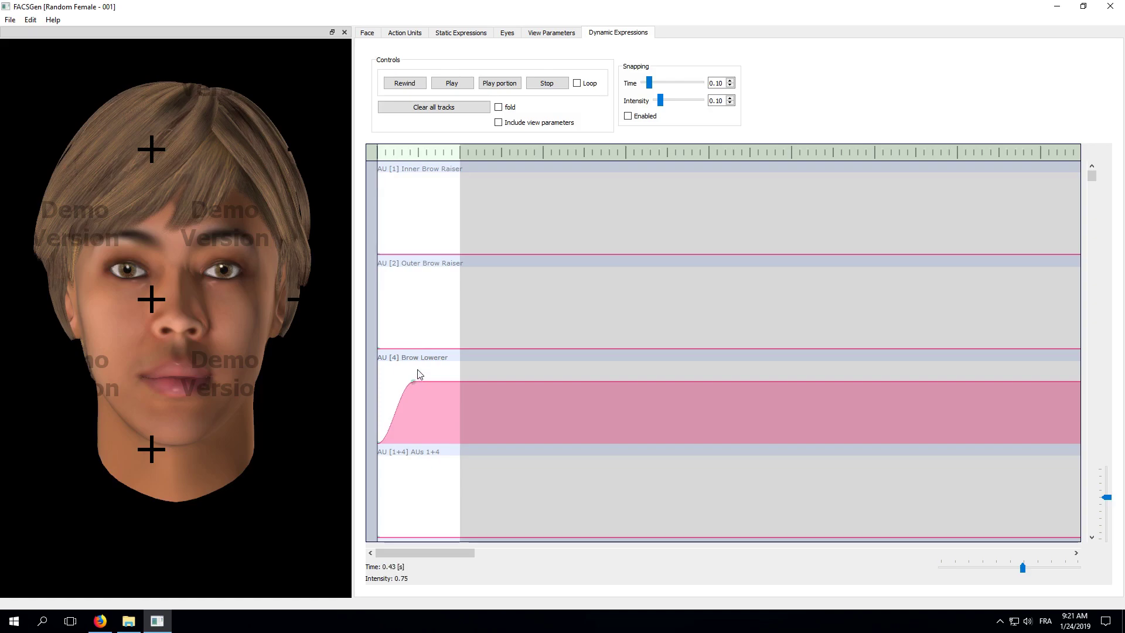
left_click_drag(418, 371, 414, 351)
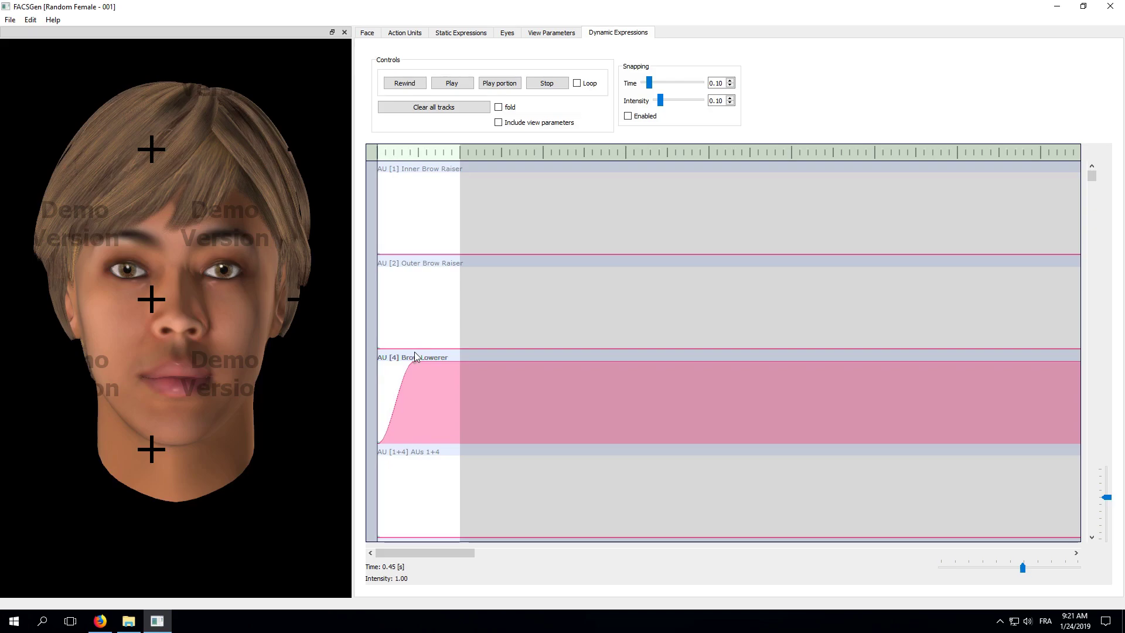
left_click(434, 406)
left_click_drag(442, 432, 460, 452)
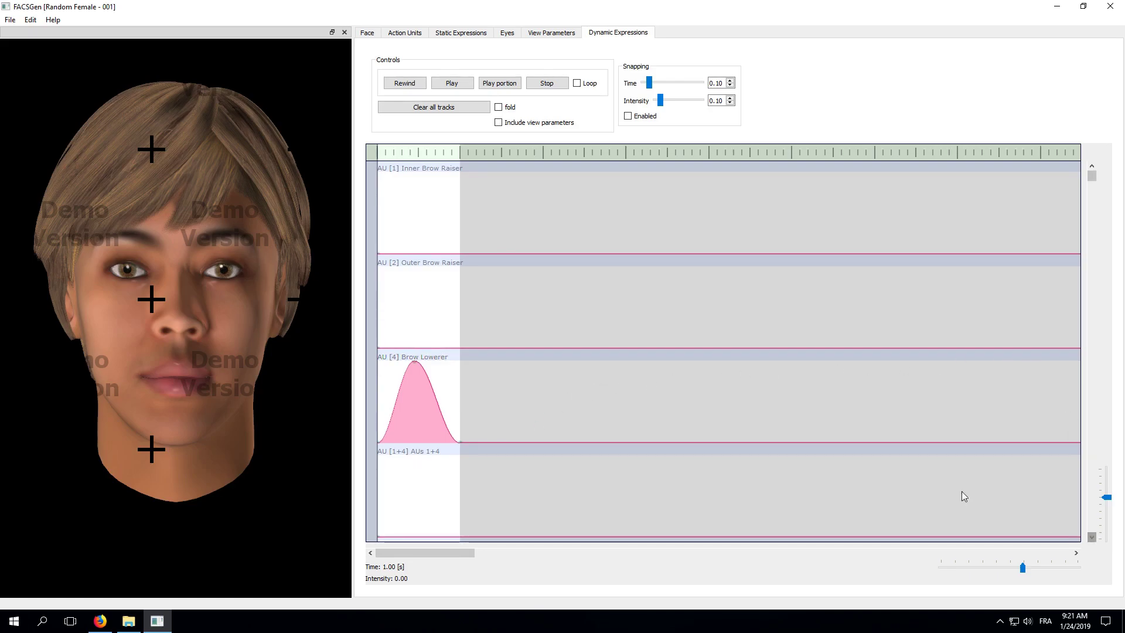
Create a Dimpler - Unilateral curve starting at about 0.4 s, peaking at full intensity near 0.7 s, and falling to 0 at about 0.98 s
scroll(801, 433, "down", 5)
scroll(801, 432, "down", 2)
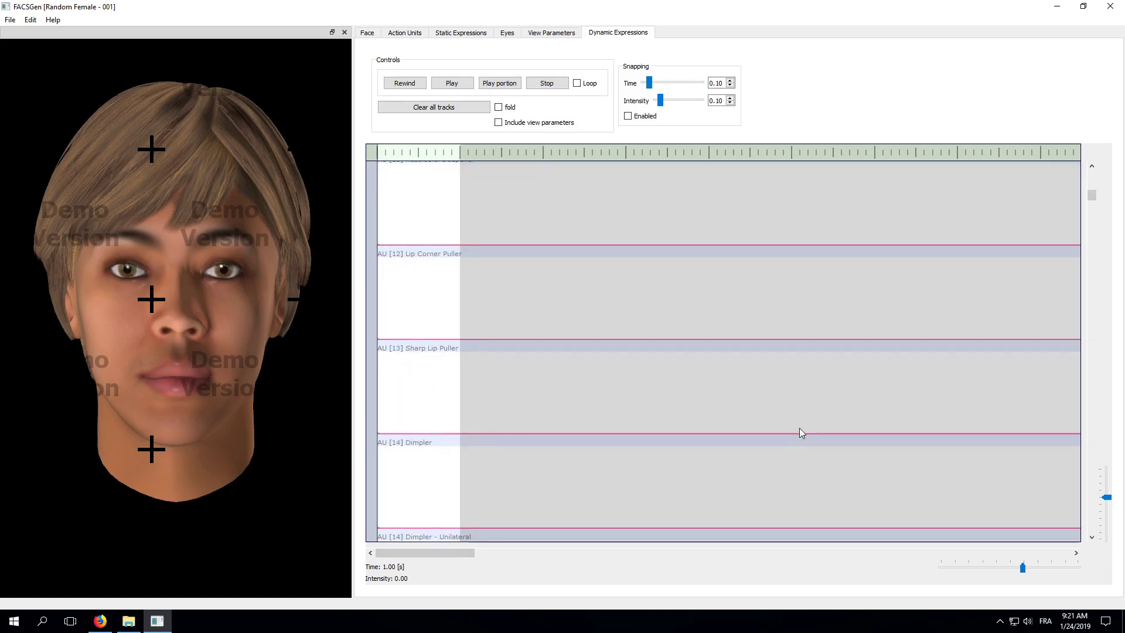
scroll(800, 429, "down", 2)
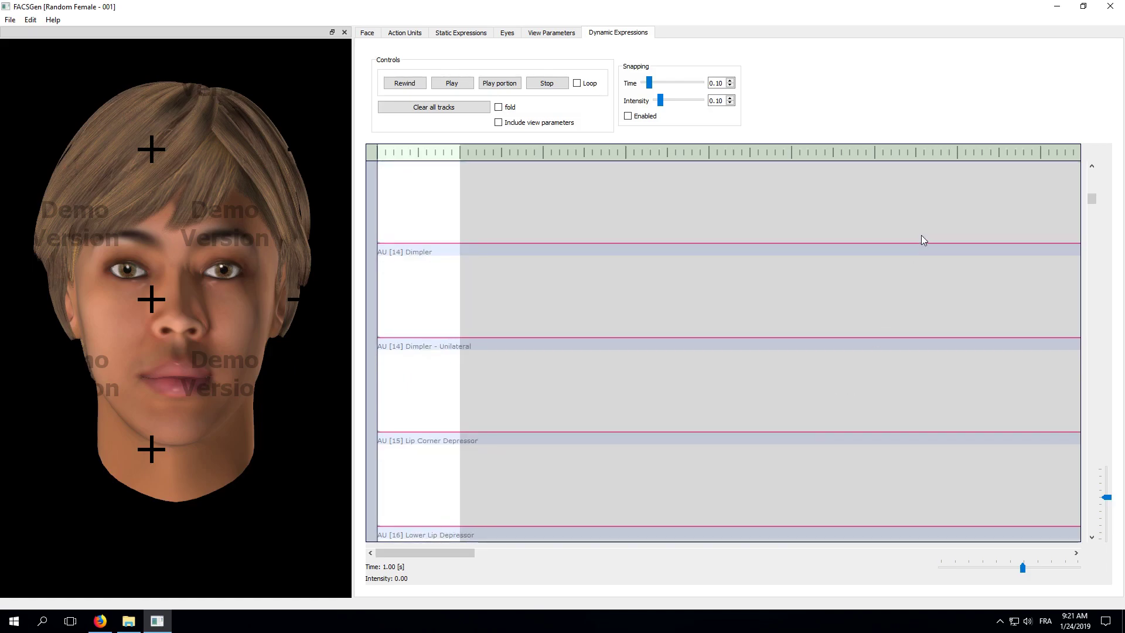
left_click(411, 432)
left_click_drag(427, 378, 435, 345)
left_click_drag(444, 409, 459, 439)
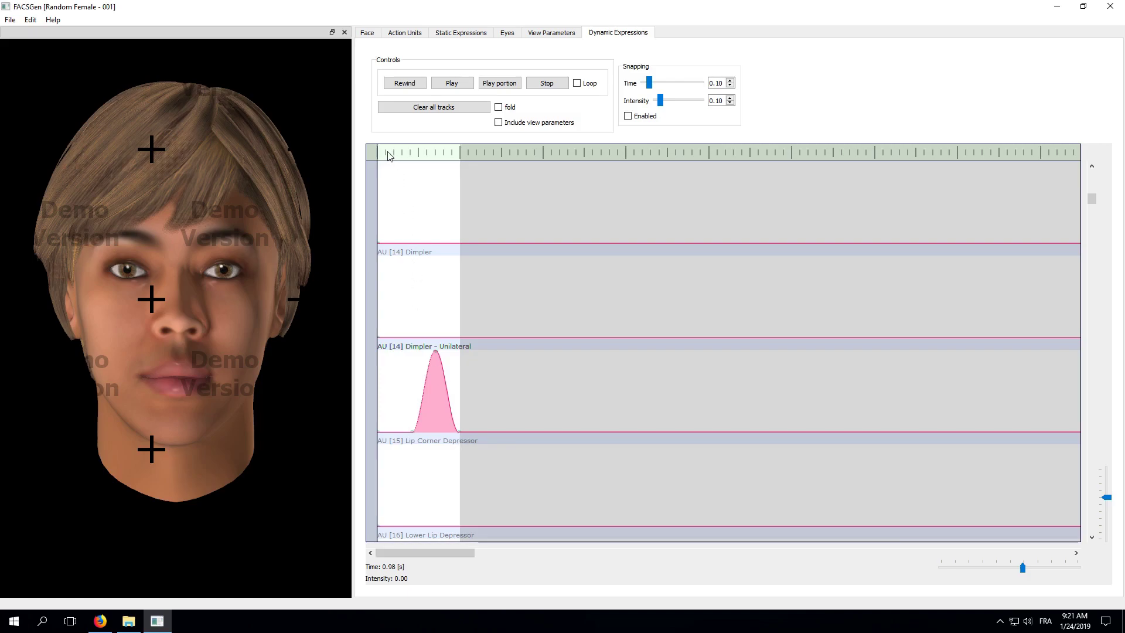
Fold the timeline to only the tracks with curves, scrub back to the start of the expression, and unfold all tracks
left_click(499, 107)
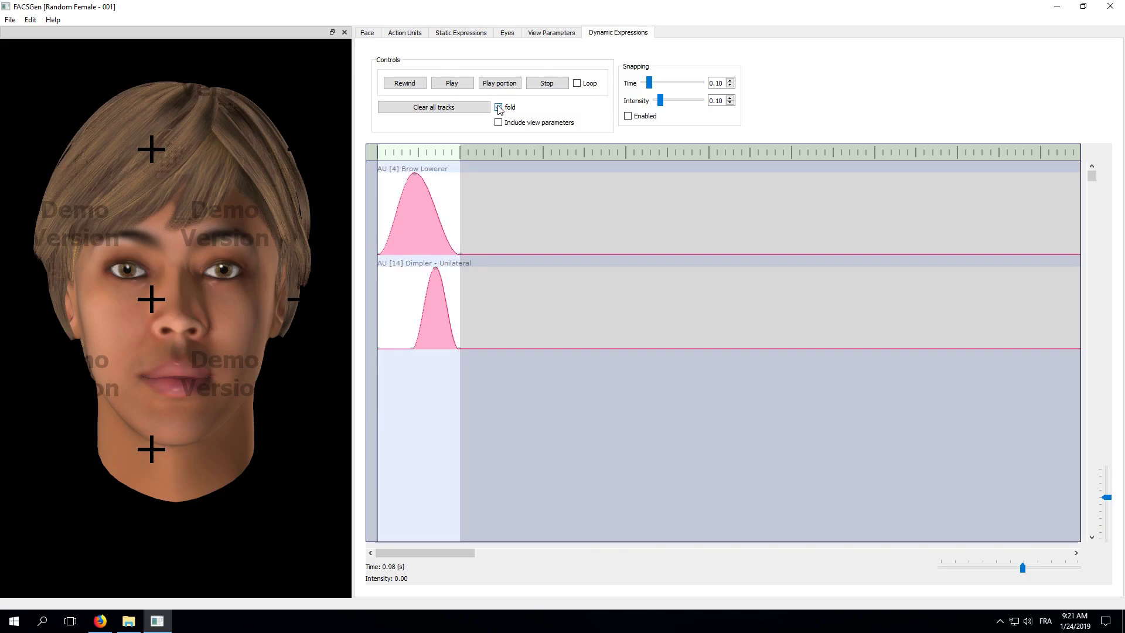
left_click(394, 154)
left_click_drag(400, 157, 374, 158)
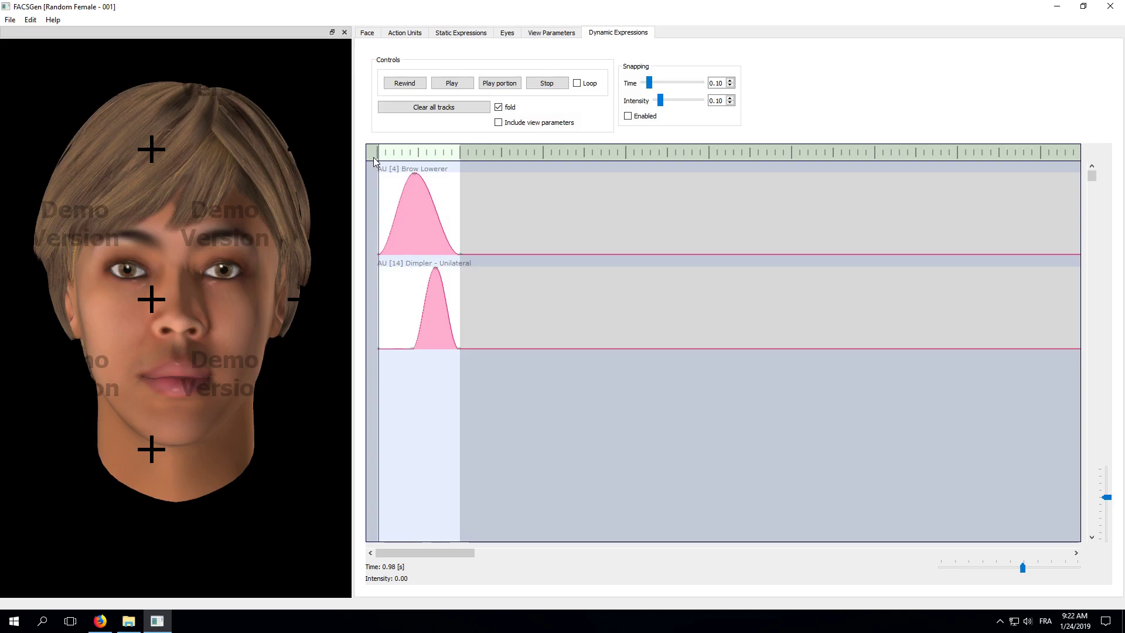
left_click(498, 108)
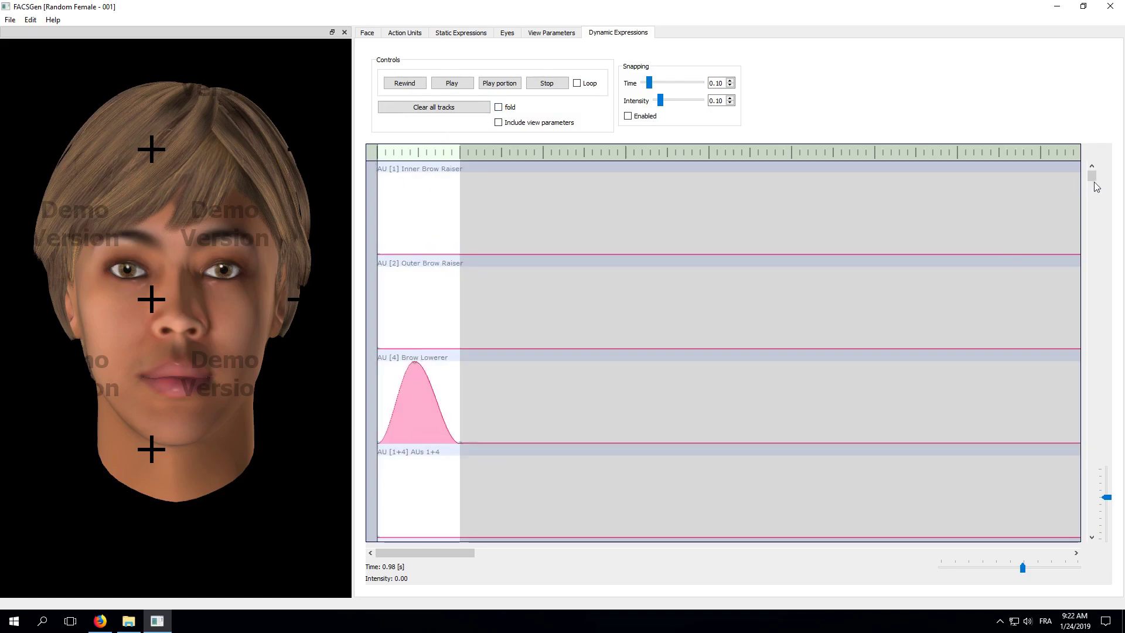
Create a low Head Turn Left curve peaking at about 0.4 s and falling to 0 at 1.00 s, and preview it mid-curve
left_click_drag(1092, 175, 1097, 233)
left_click(414, 439)
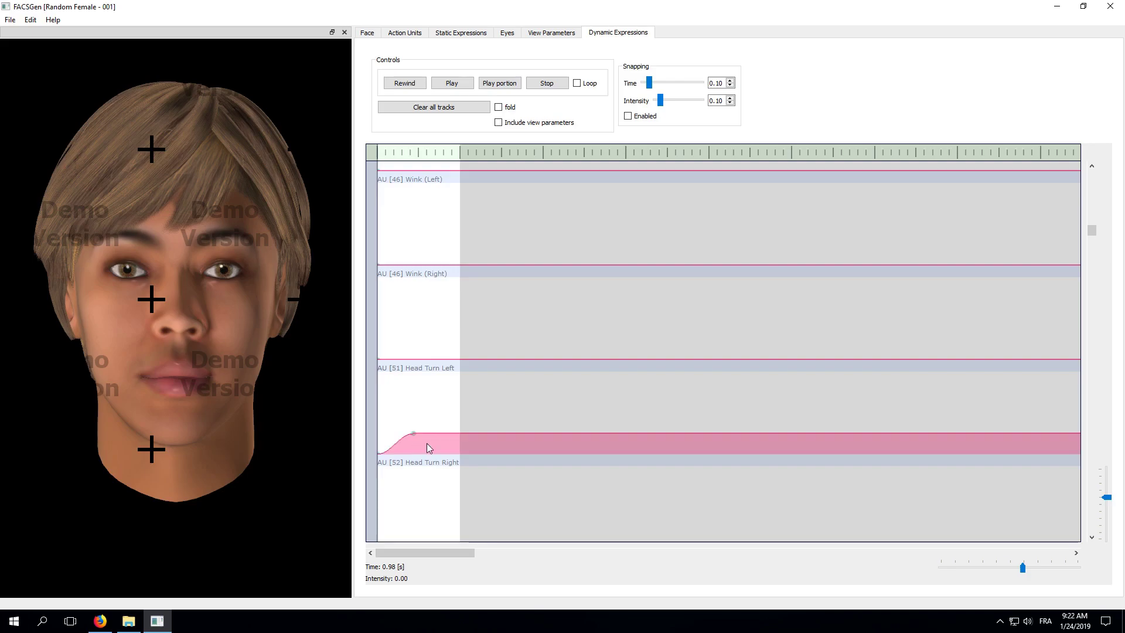
left_click_drag(432, 445, 460, 460)
mouse_move(402, 157)
left_mouse_down()
mouse_move(389, 157)
mouse_move(408, 157)
left_mouse_up()
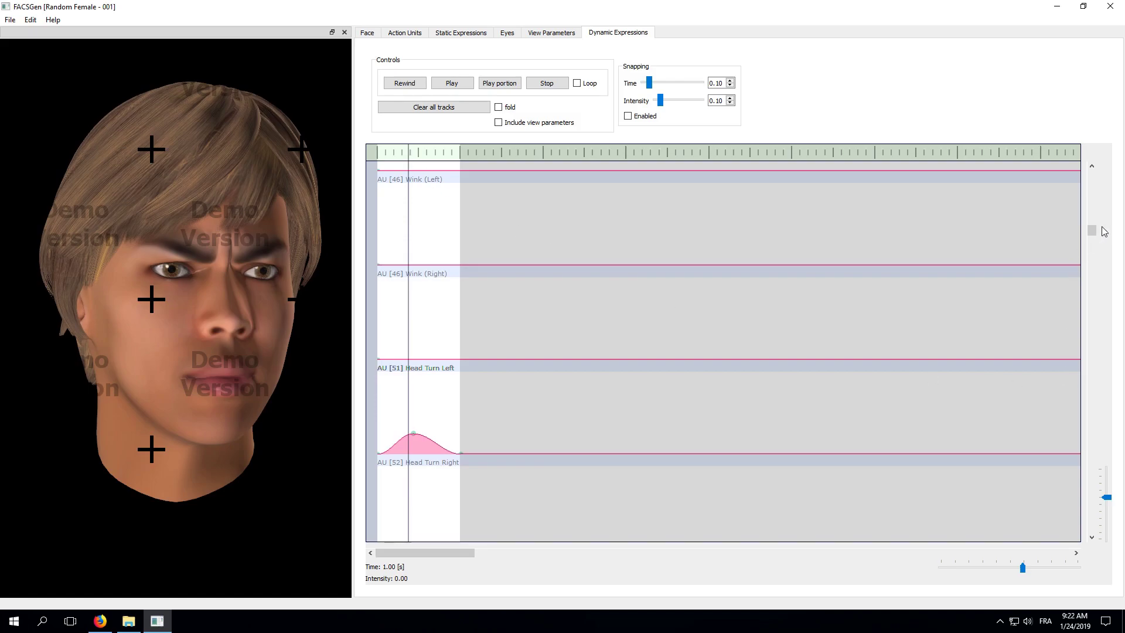
Create a low Head Up curve peaking at about 0.4 s and falling to 0 at 1.02 s, and scrub through the expression
left_click_drag(1093, 230, 1095, 236)
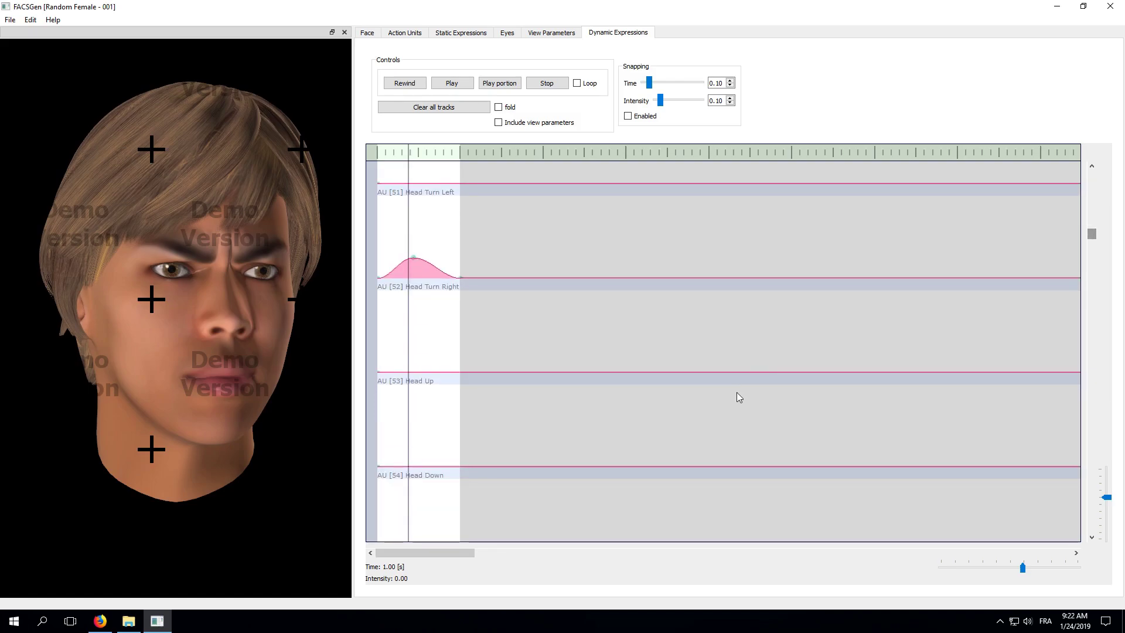
left_click(413, 449)
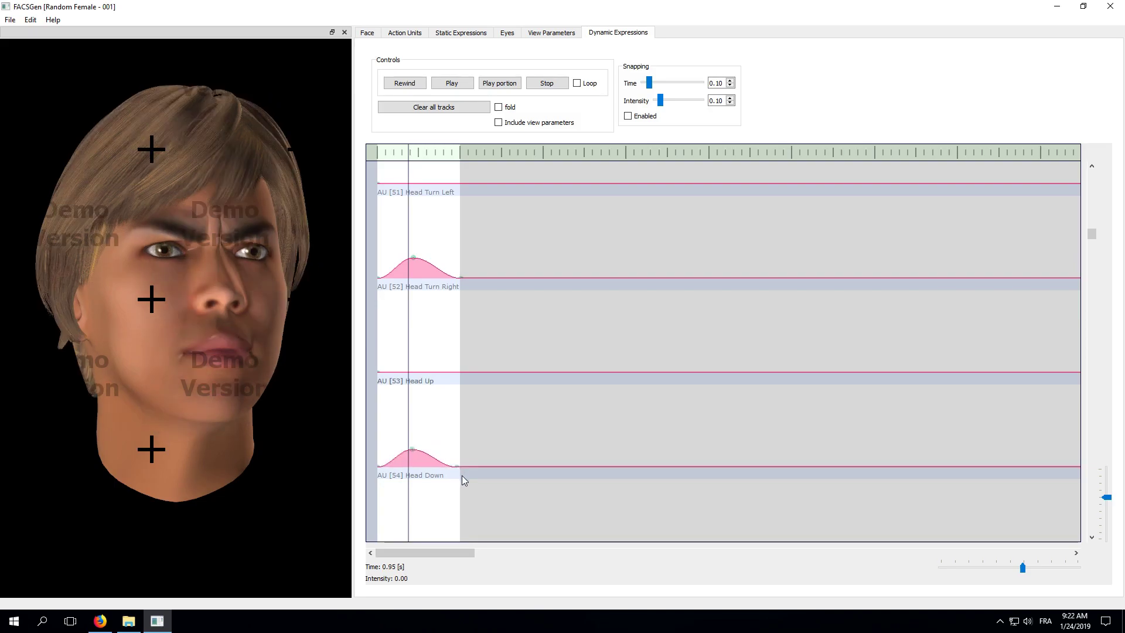
left_click(388, 153)
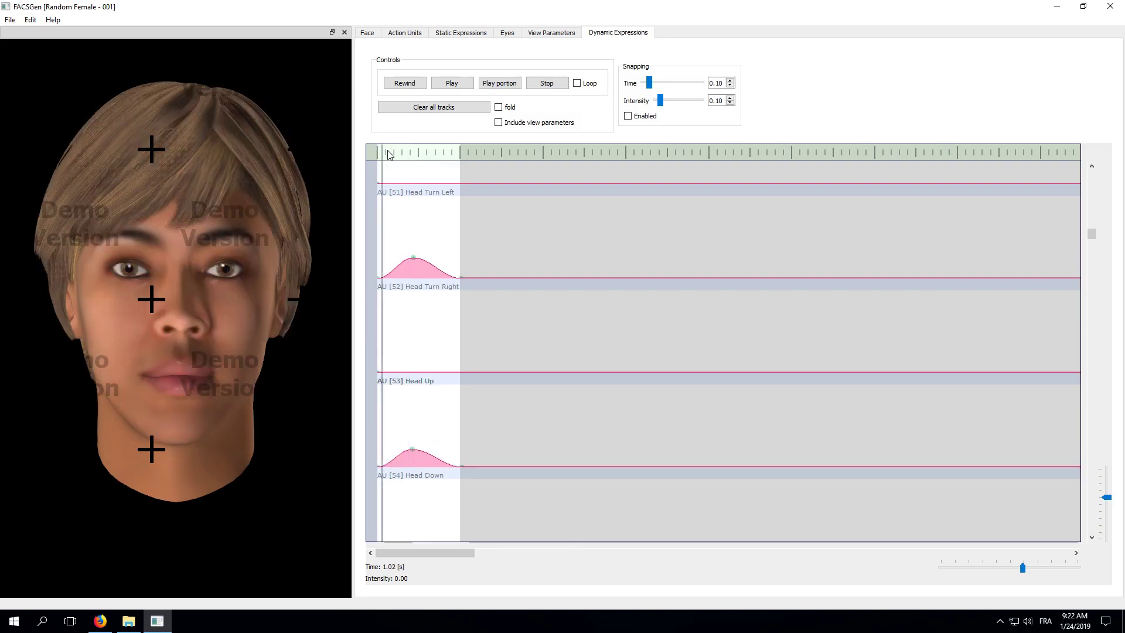
left_click_drag(388, 153, 459, 154)
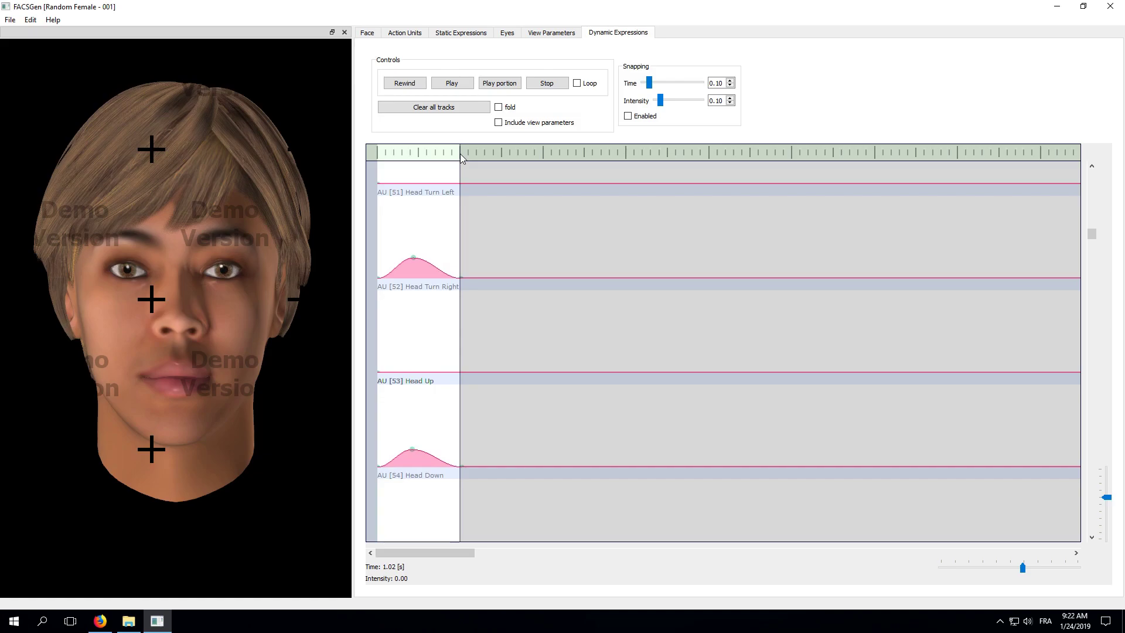
Move the curve from the Head Turn Left track to the Head Turn Right track and scrub through the result
right_click(410, 230)
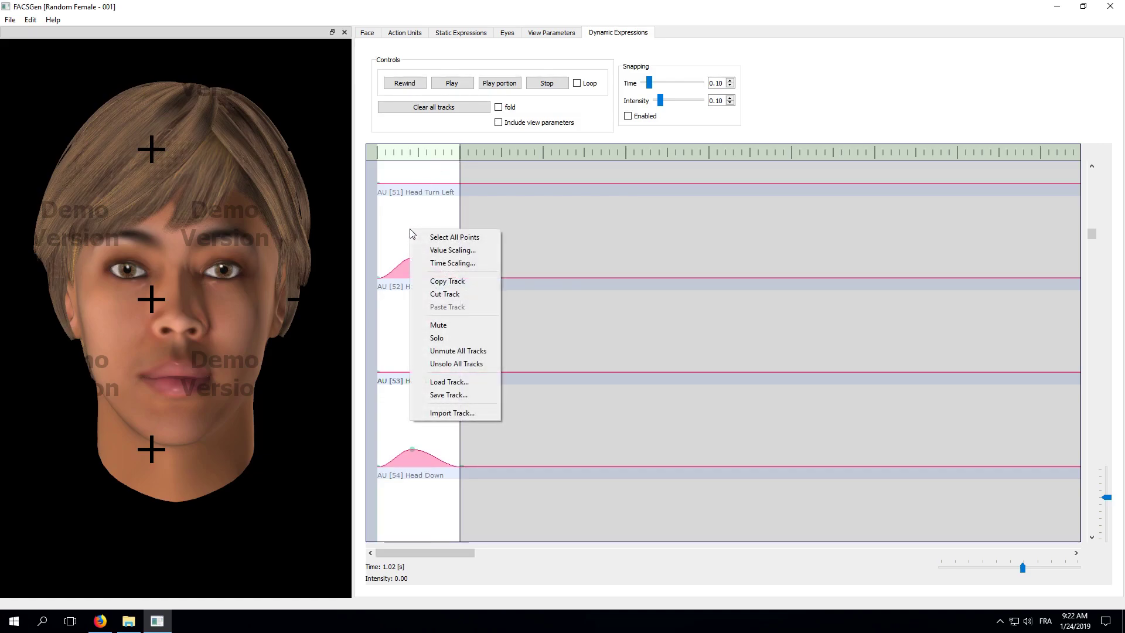
left_click(441, 294)
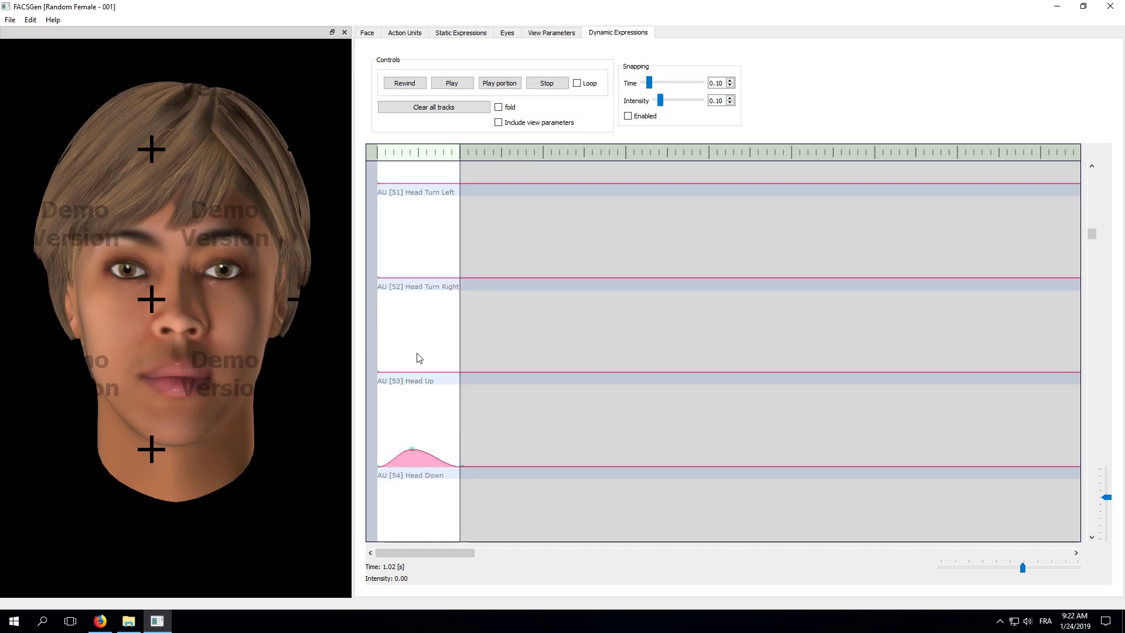
right_click(409, 334)
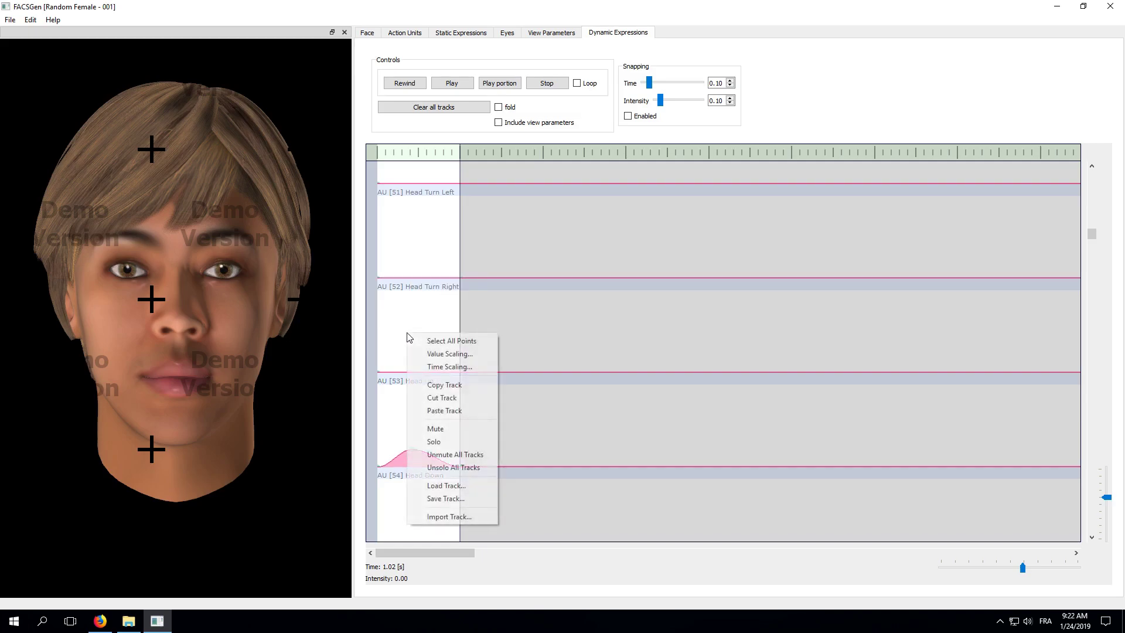
left_click(448, 409)
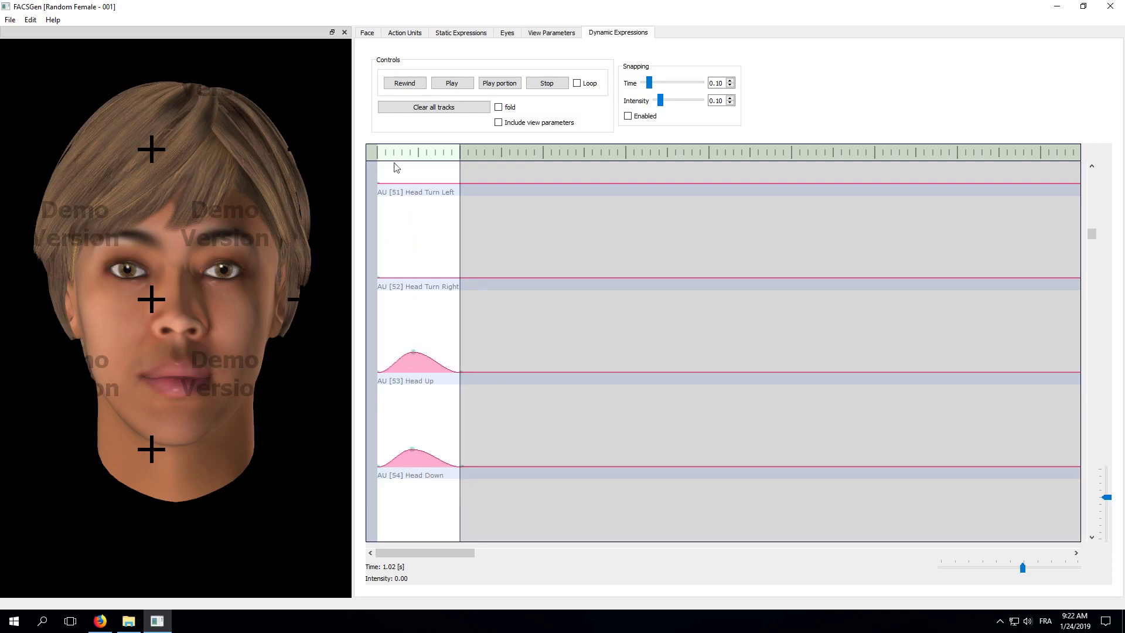
left_click_drag(385, 157, 465, 153)
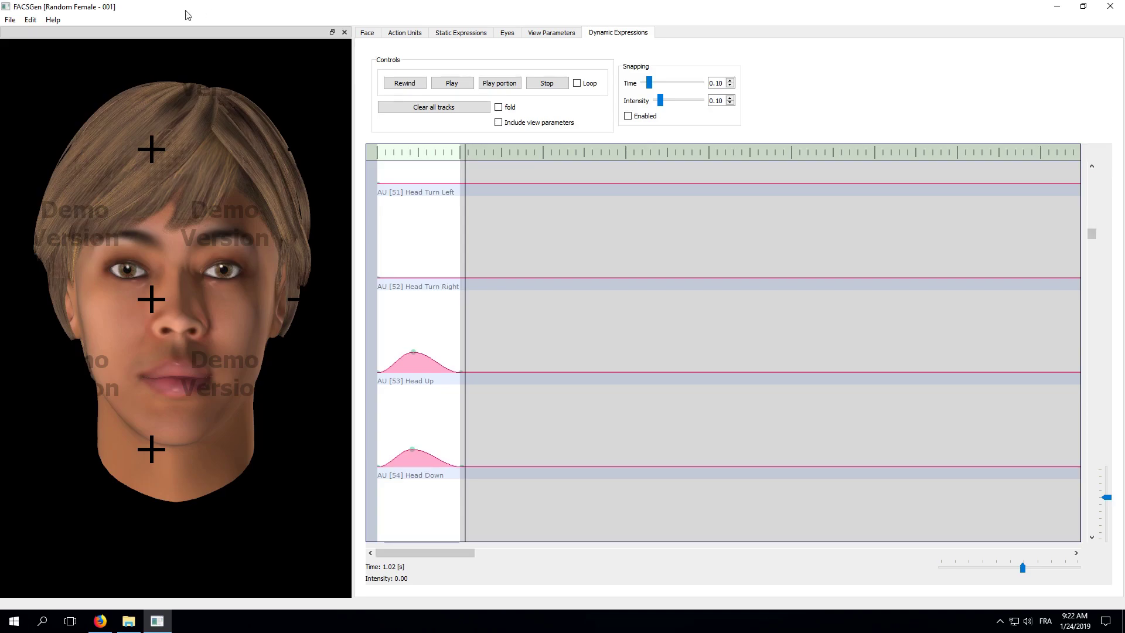
Try to export the dynamic expression, declining to continue with image-only rendering
left_click(11, 20)
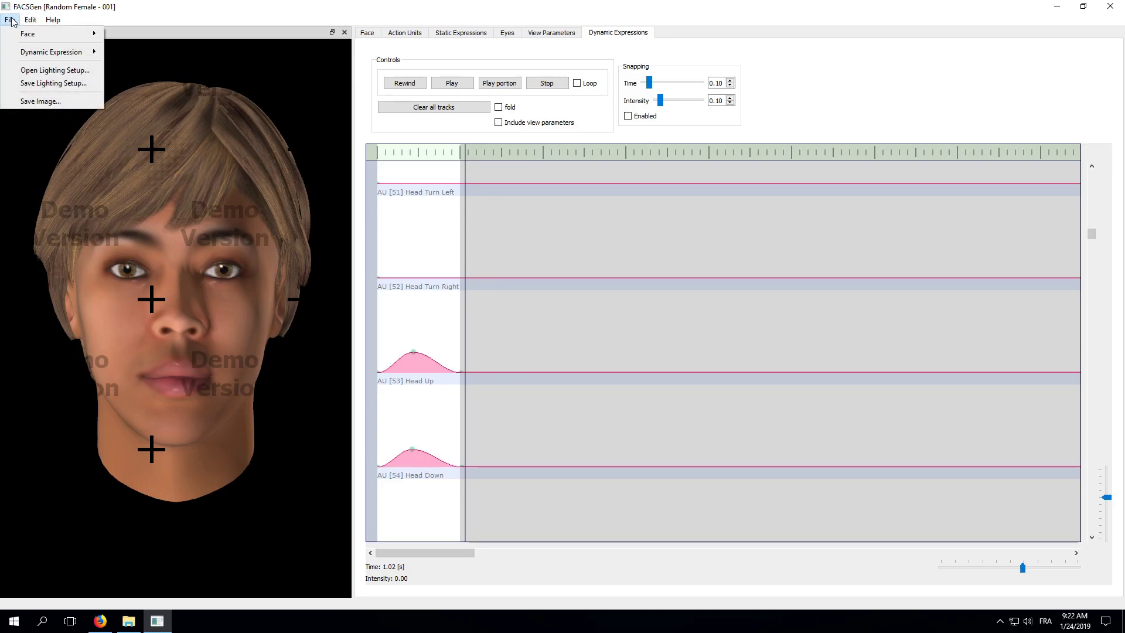
mouse_move(55, 52)
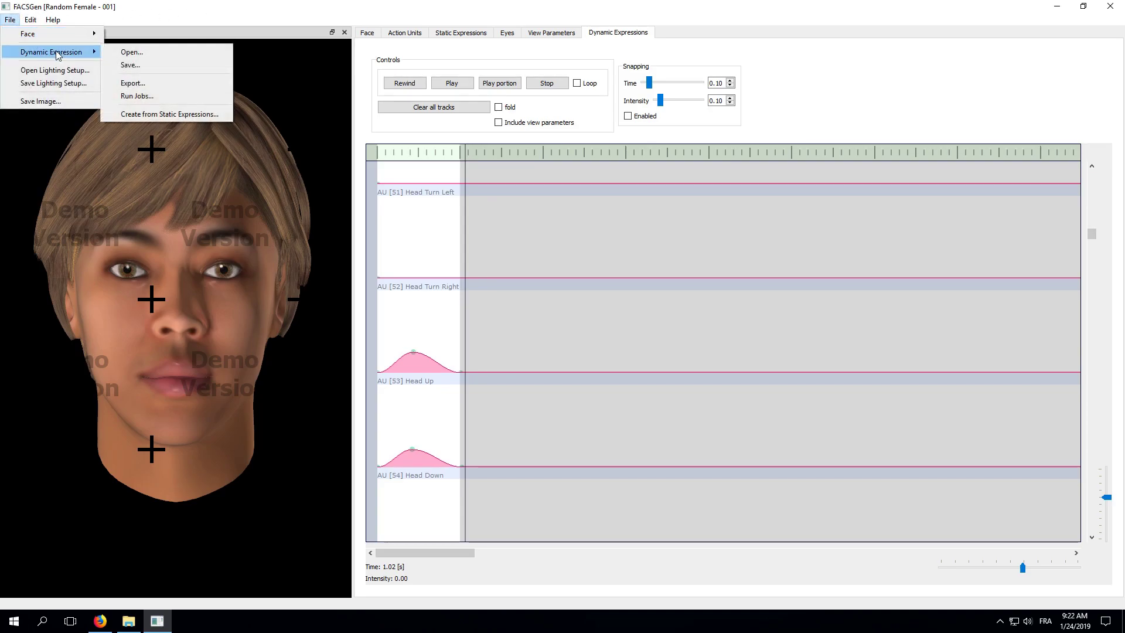
left_click(141, 81)
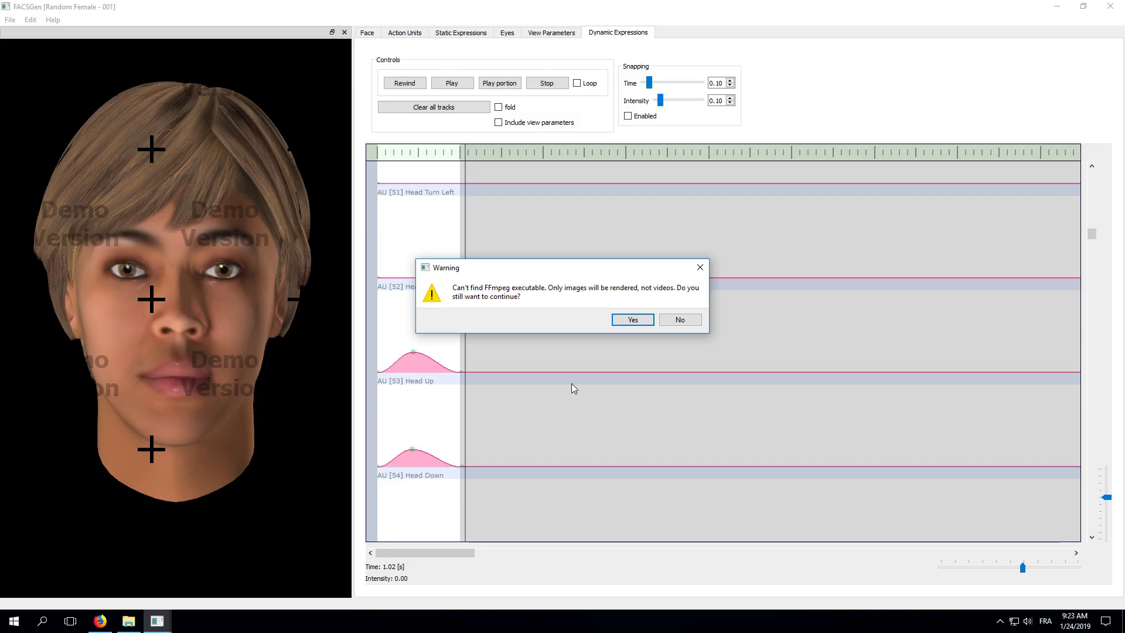
left_click(685, 320)
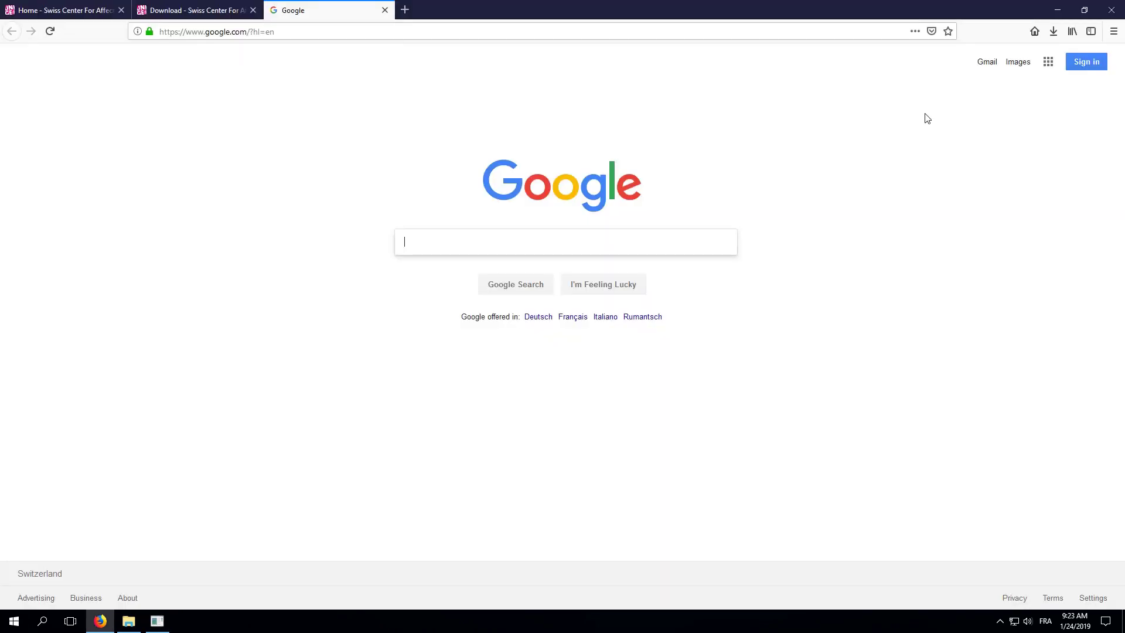
In Firefox, search Google for ffmpeg and open the official FFmpeg website
type("ffm")
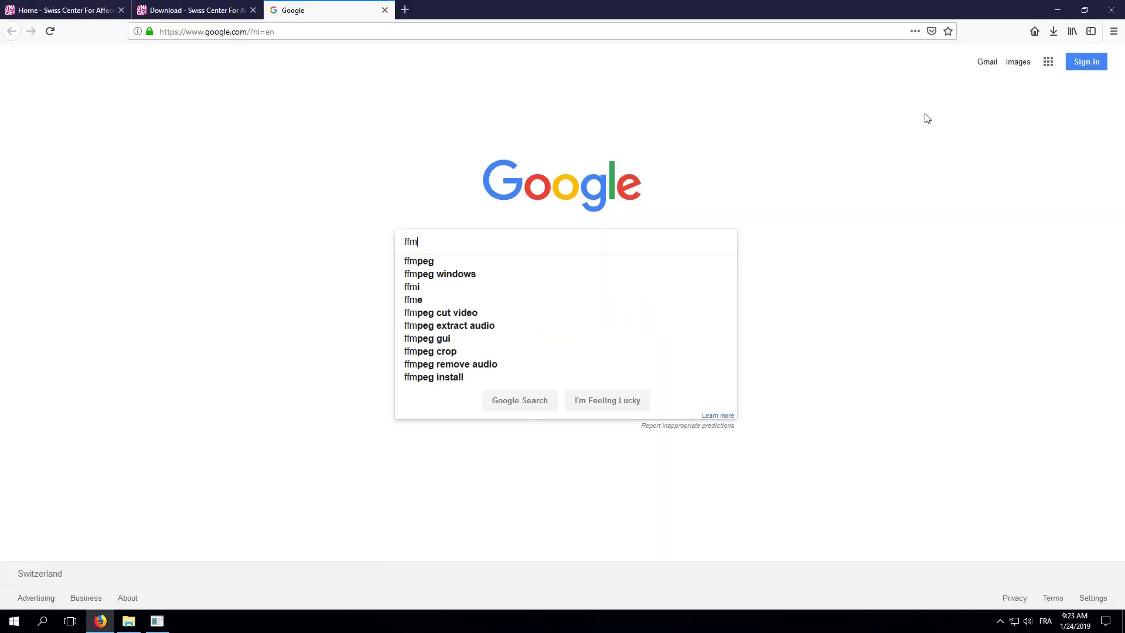
type("peg")
key("Return")
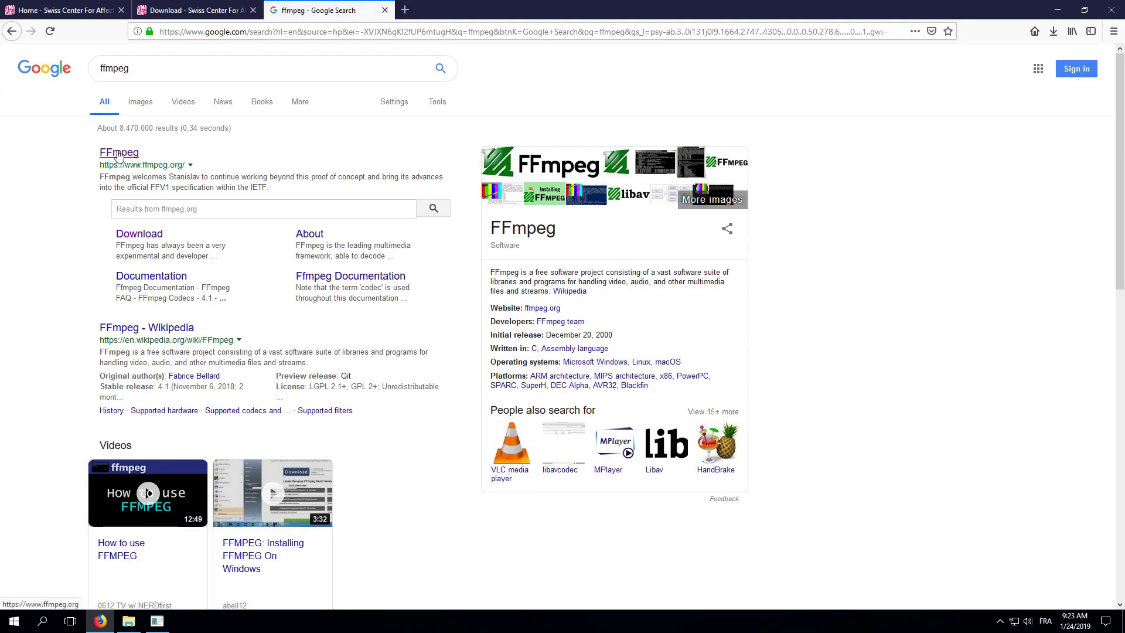
left_click(118, 154)
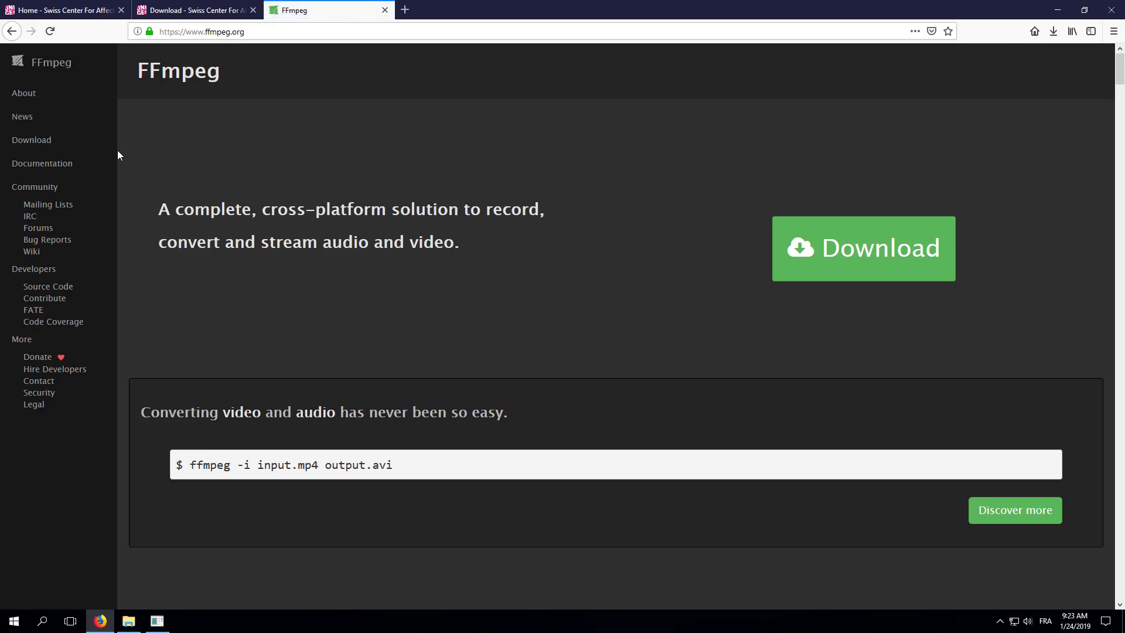
Go to FFmpeg's Windows builds and download the 20190122-d92f06e build for Windows 64-bit with static linking
left_click(868, 253)
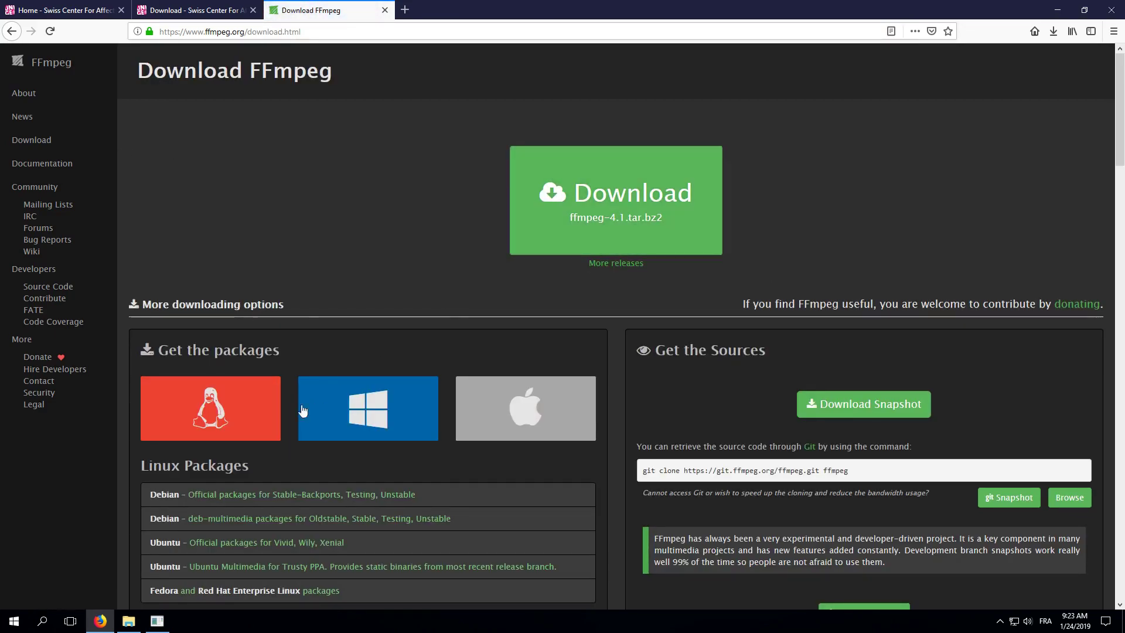
left_click(362, 419)
left_click(360, 408)
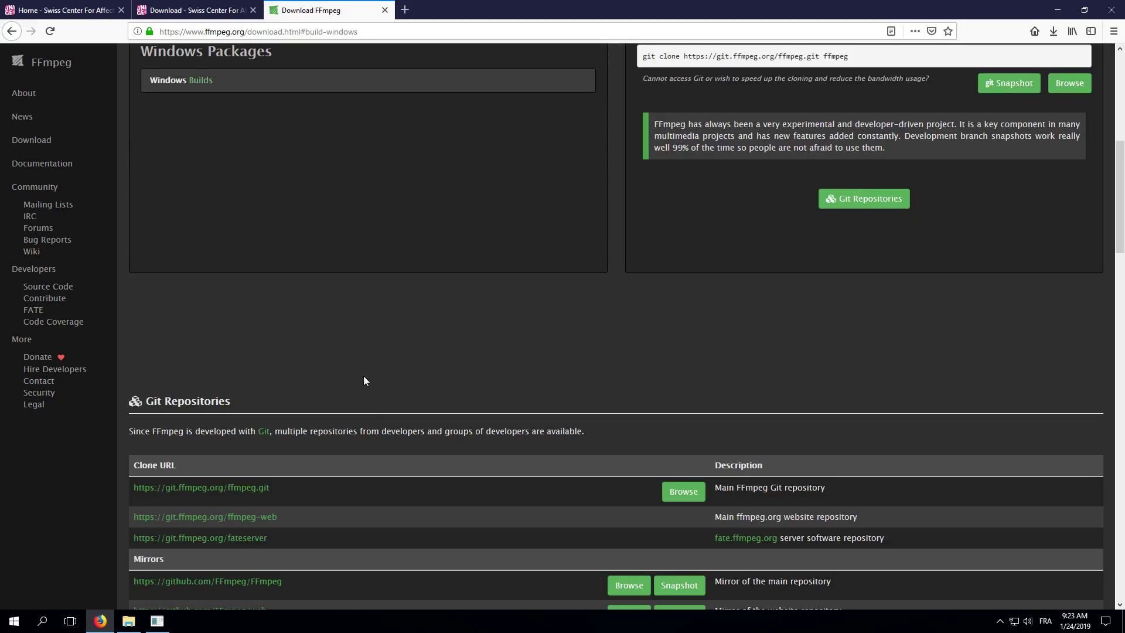
left_click(200, 82)
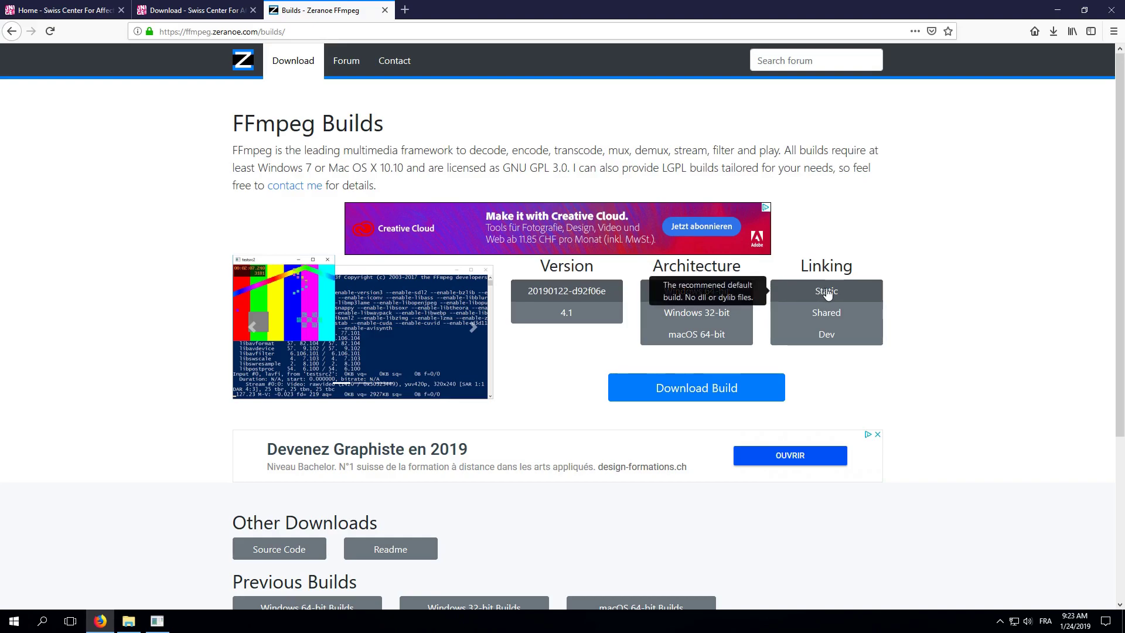
left_click(704, 389)
left_click(608, 374)
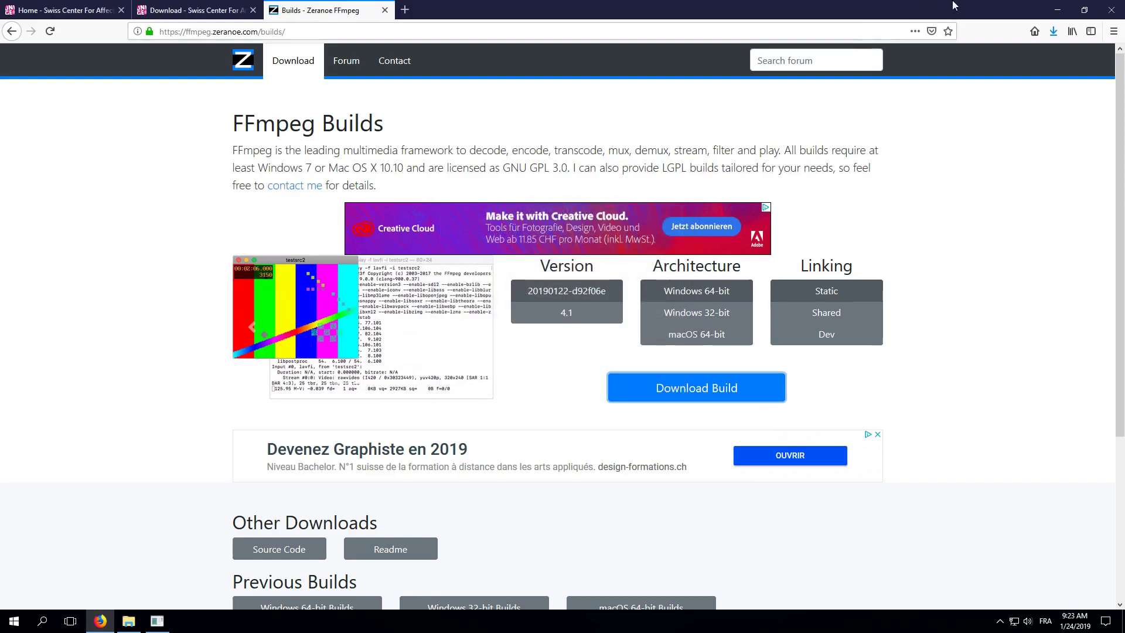
Show the downloaded ffmpeg-20190122-d92f06e-win64-static.zip in its folder and cut it for moving
left_click(1052, 31)
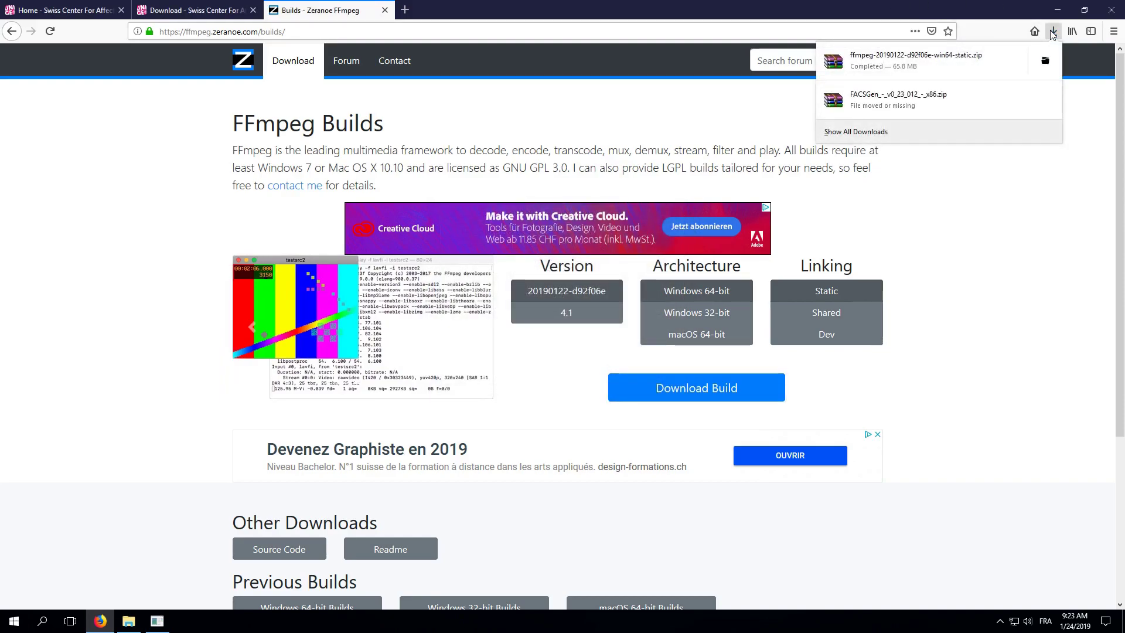
right_click(927, 62)
left_click(956, 69)
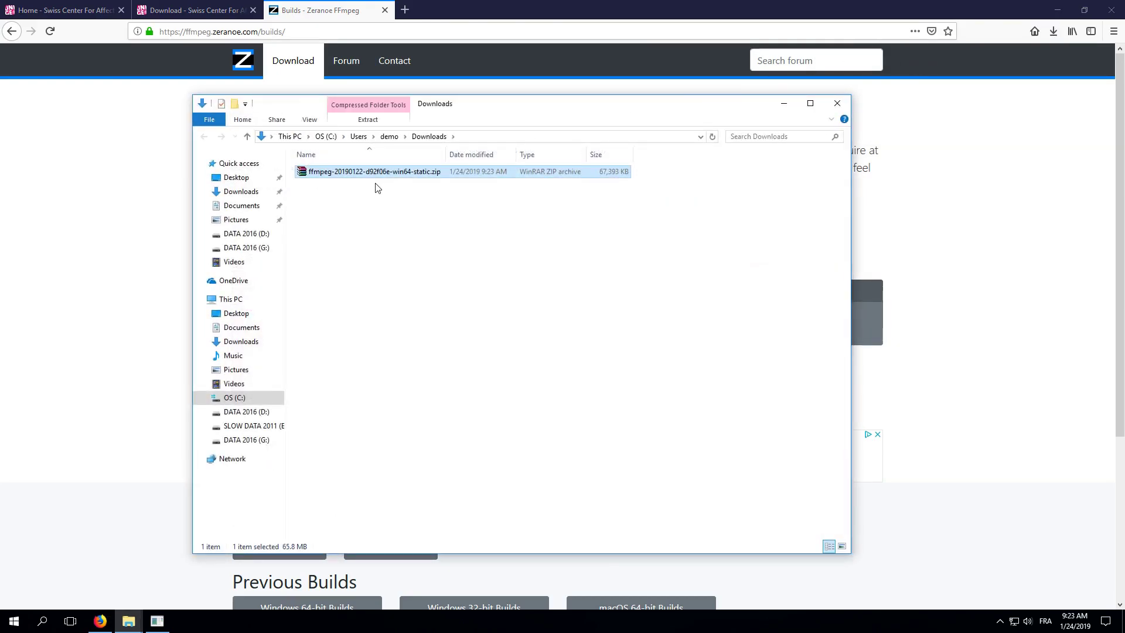
right_click(382, 175)
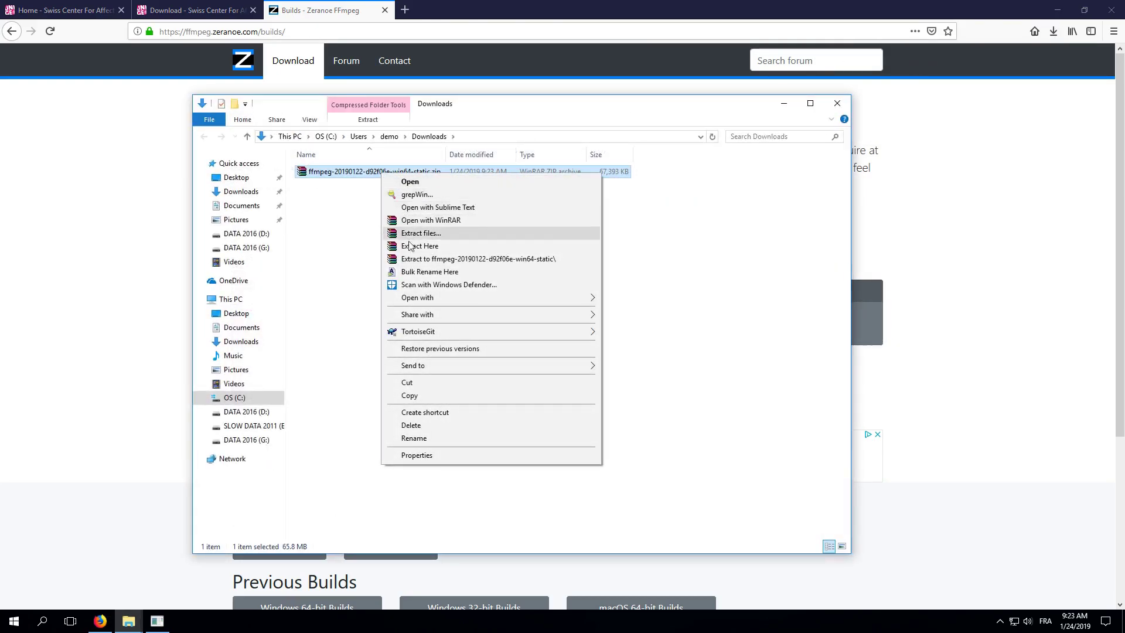
left_click(419, 382)
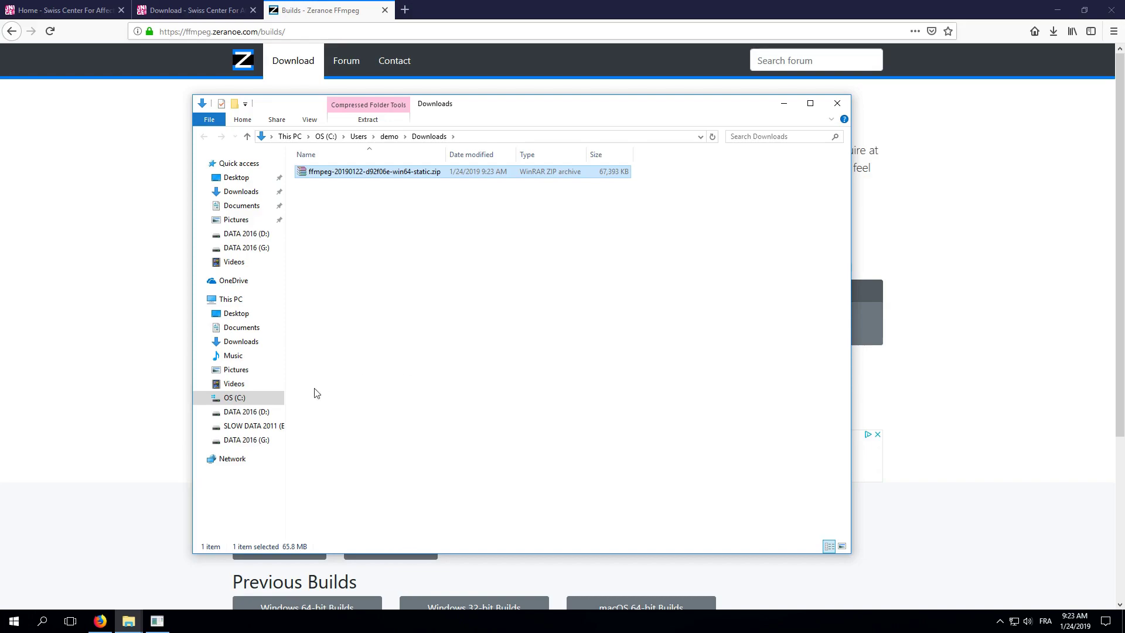
Create a folder named FFmpeg on the DATA 2016 (G:) drive and open it
left_click(248, 440)
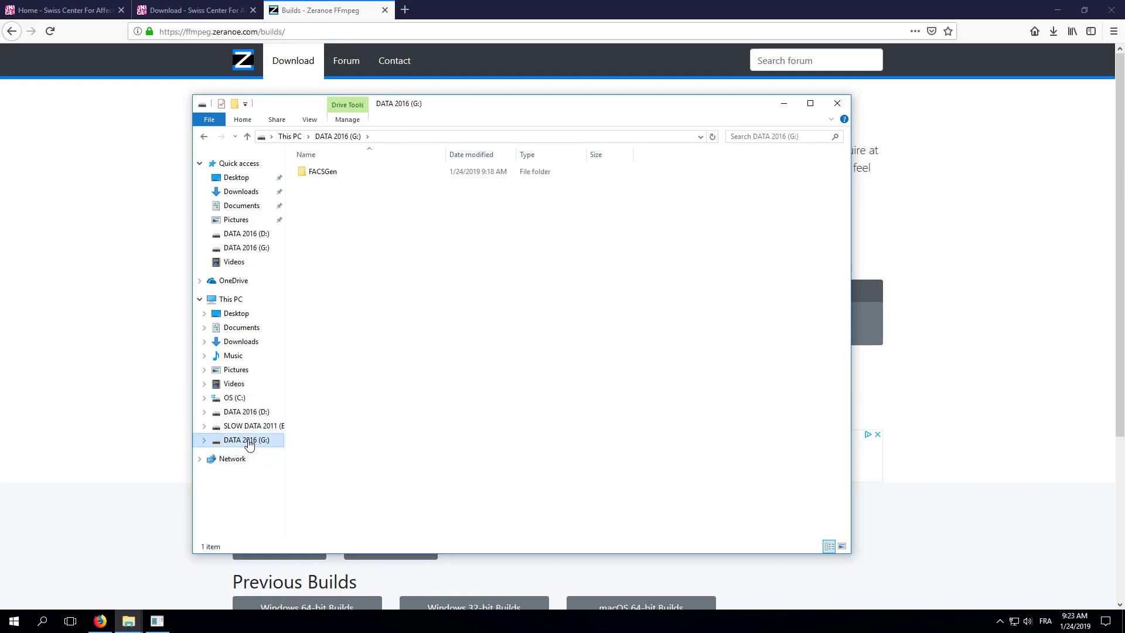
right_click(319, 190)
mouse_move(463, 432)
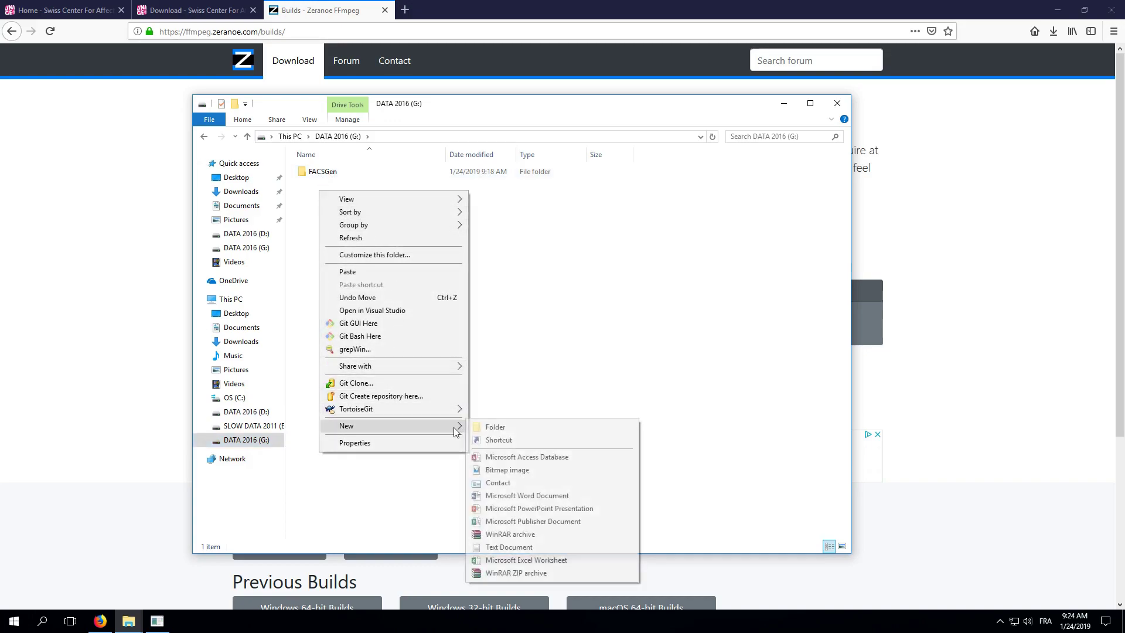
left_click(503, 429)
type("FFmpeg")
key("Return")
key("Return")
Paste the FFmpeg zip archive into the new FFmpeg folder and extract it there
right_click(362, 288)
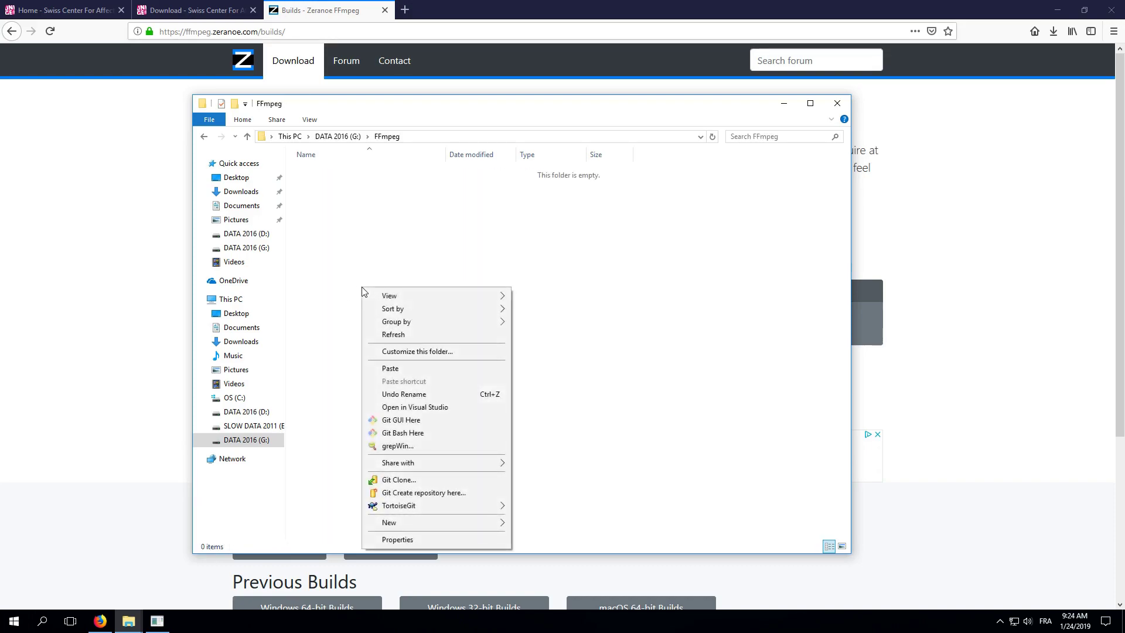
left_click(396, 368)
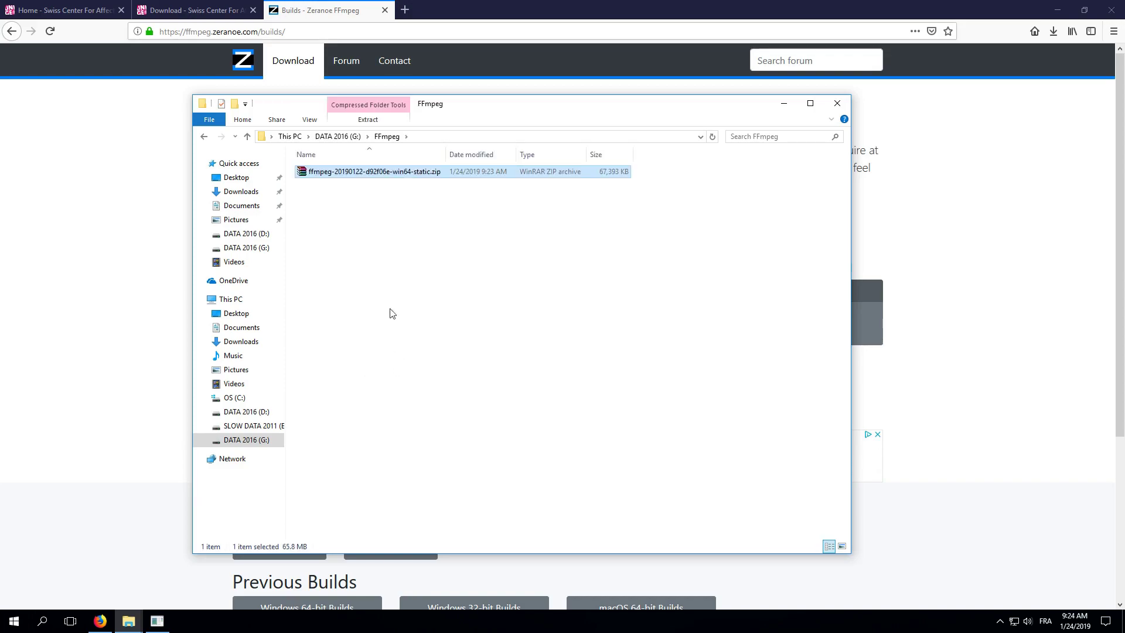
right_click(409, 171)
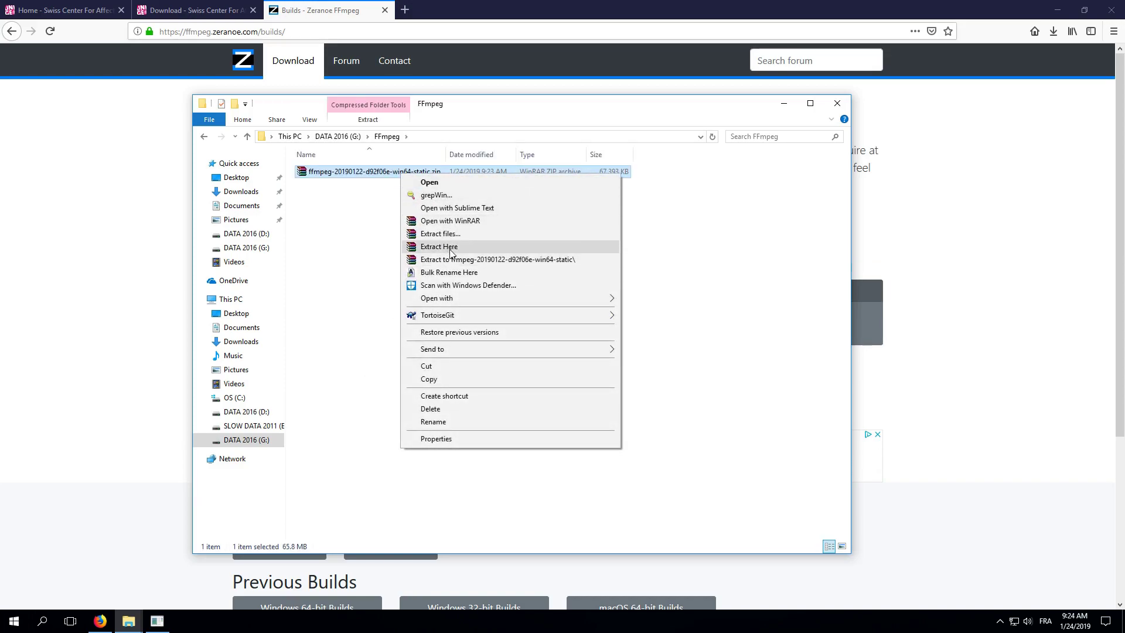
left_click(450, 248)
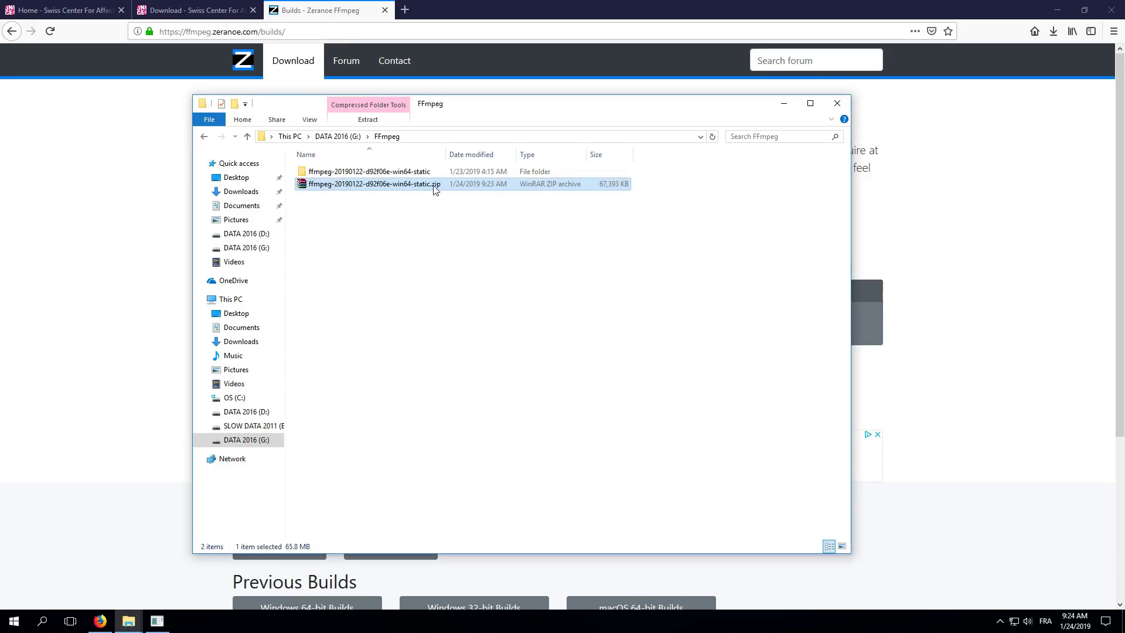
Open the bin folder inside the extracted ffmpeg-20190122-d92f06e-win64-static folder to reach ffmpeg.exe
double_click(417, 173)
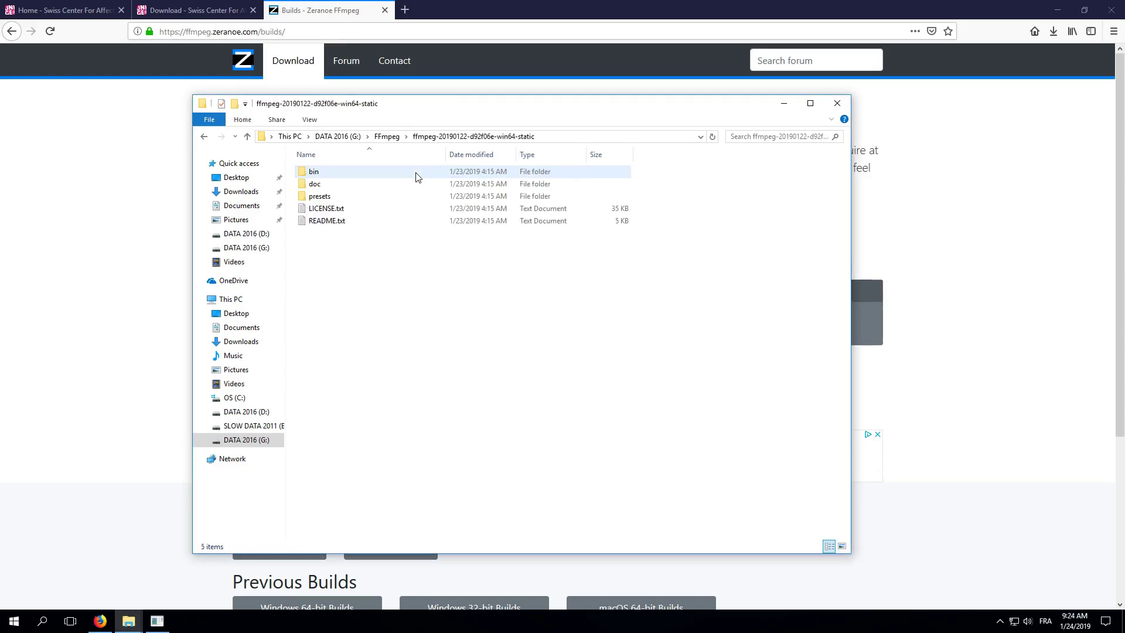
double_click(315, 172)
left_click(319, 173)
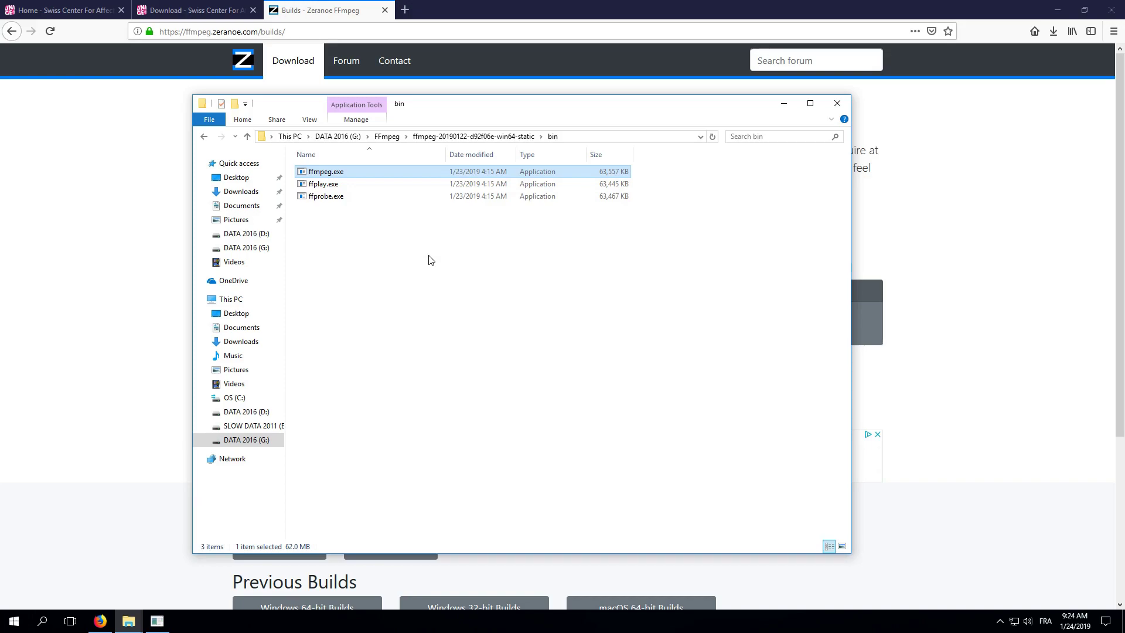
Switch to FACSGen and set the FFmpeg executable in its preferences to ffmpeg.exe from the extracted bin folder
left_click(157, 622)
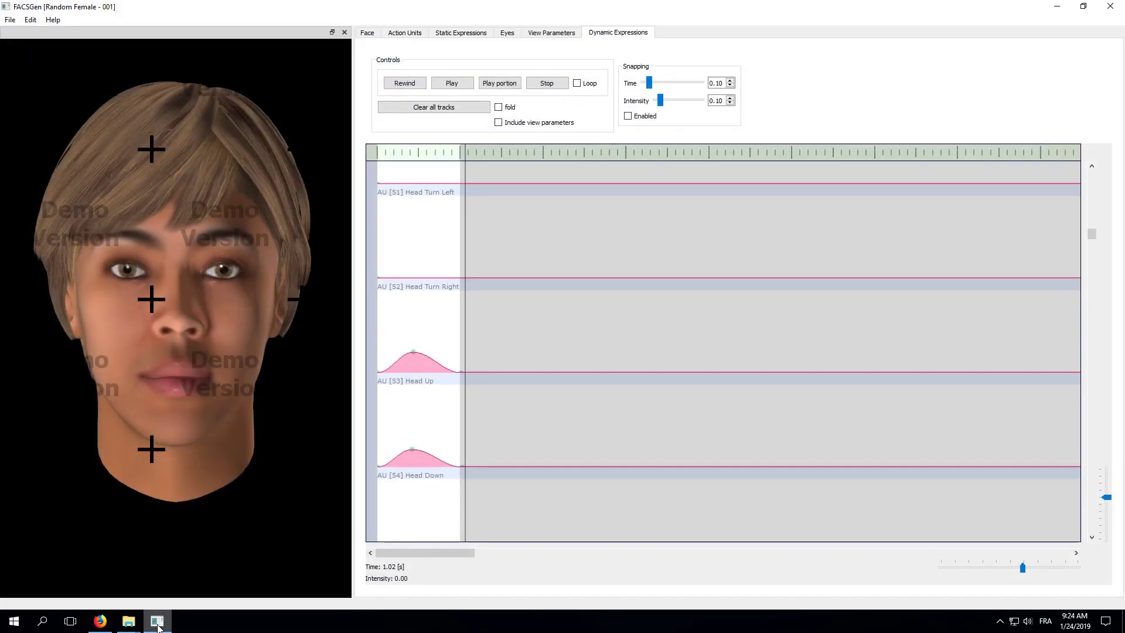
left_click(1082, 8)
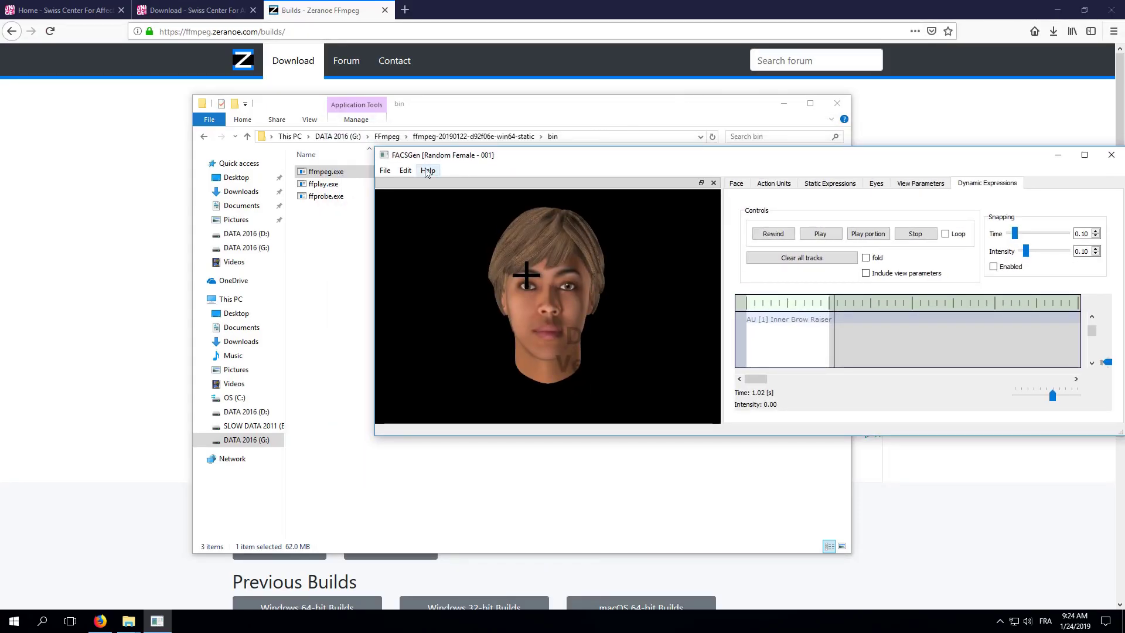
left_click(405, 171)
left_click(419, 184)
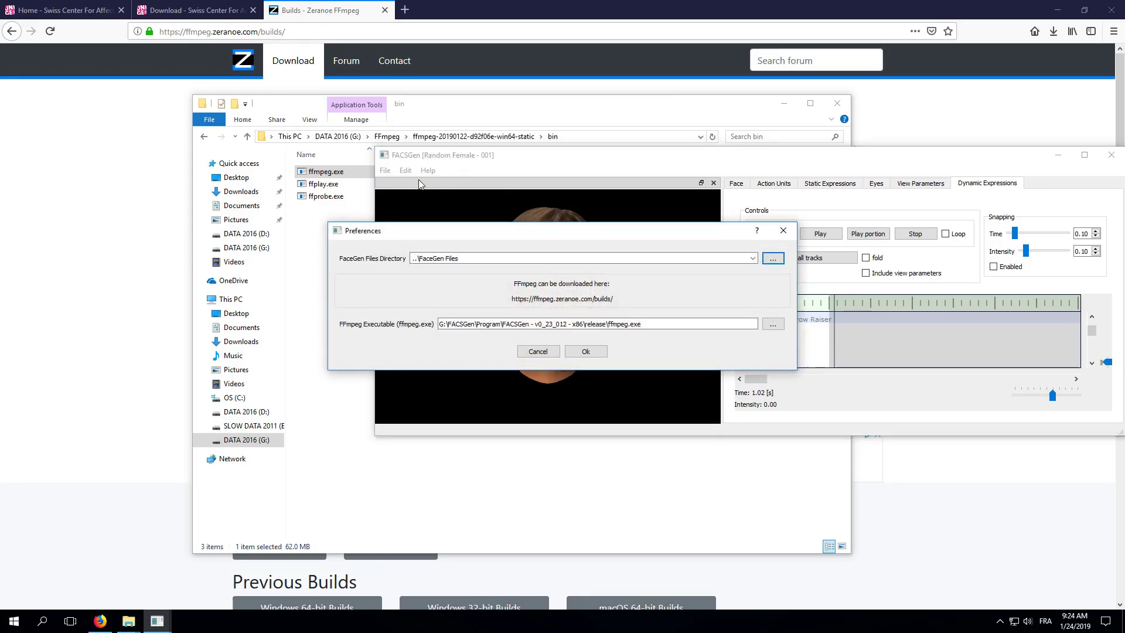
left_click_drag(326, 171, 490, 327)
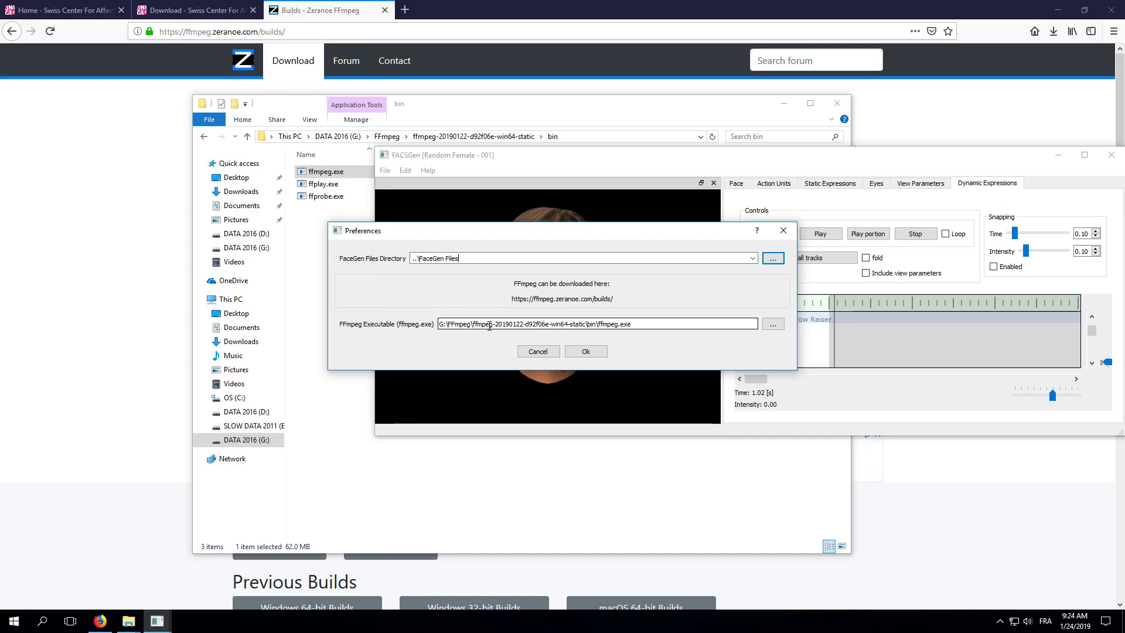
left_click(586, 352)
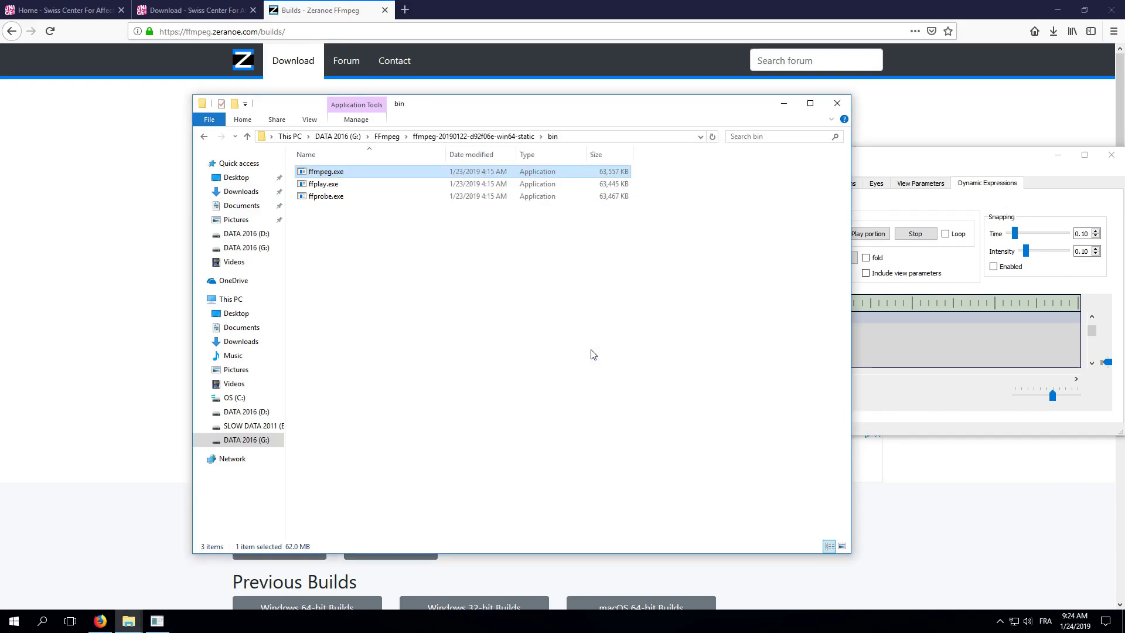
left_click(837, 103)
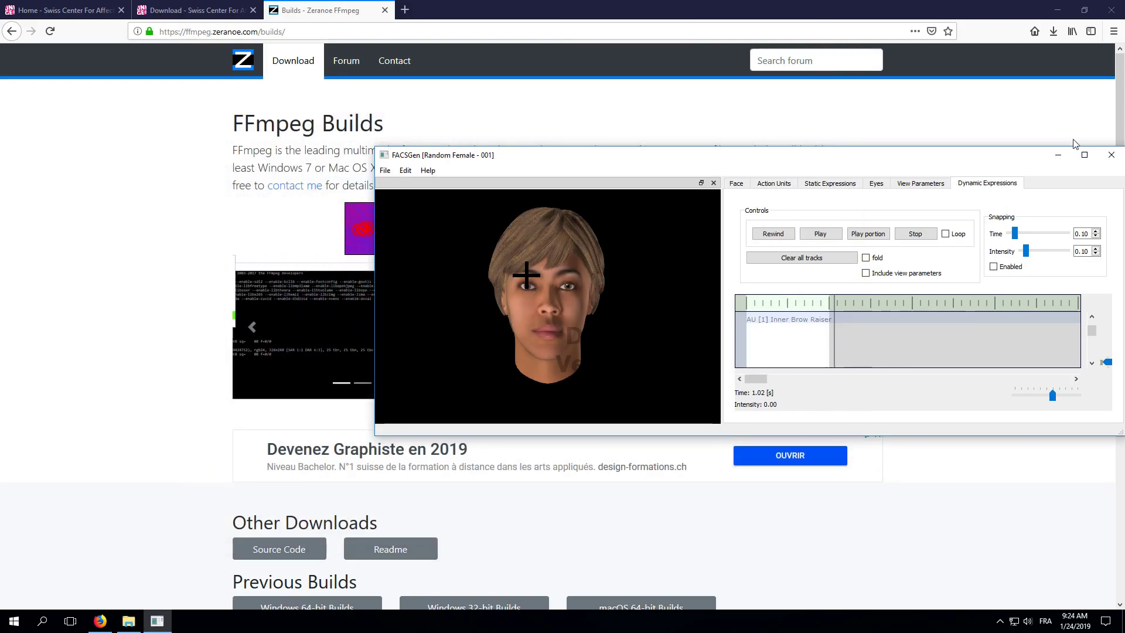
left_click(1085, 154)
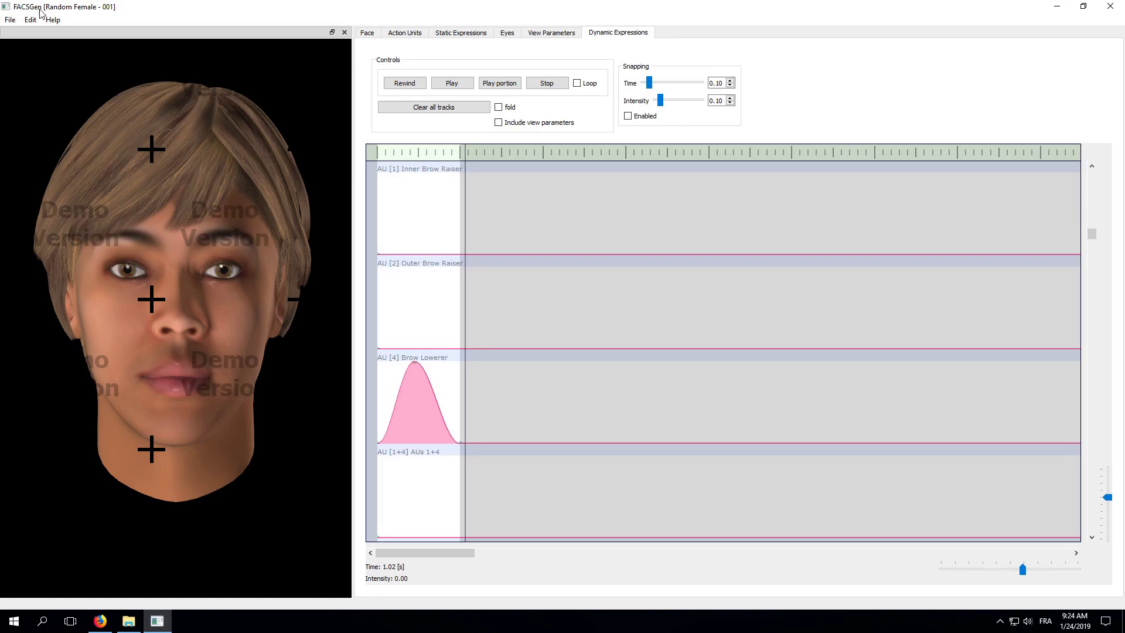
Open the video export for the dynamic expression and go through its face, lighting and output settings
left_click(11, 21)
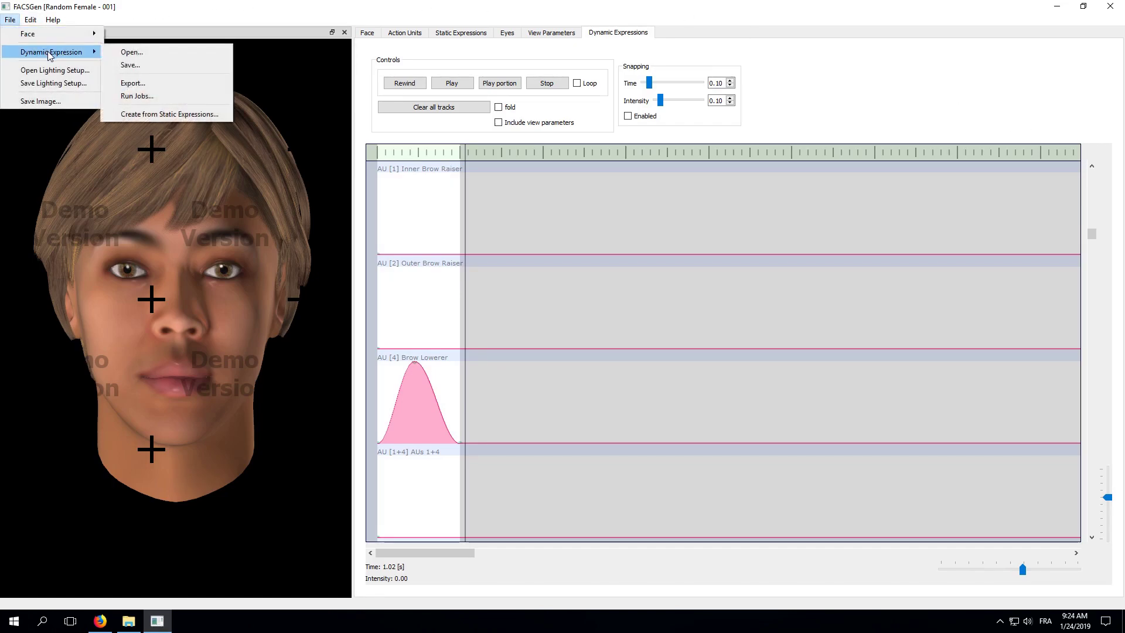
left_click(139, 83)
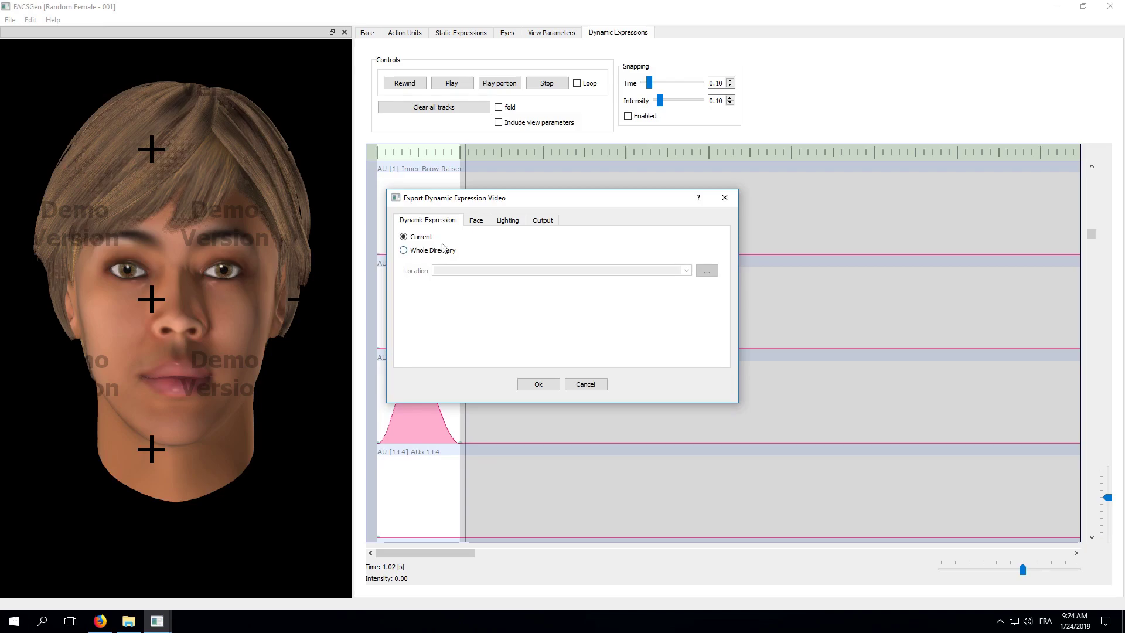
left_click(476, 221)
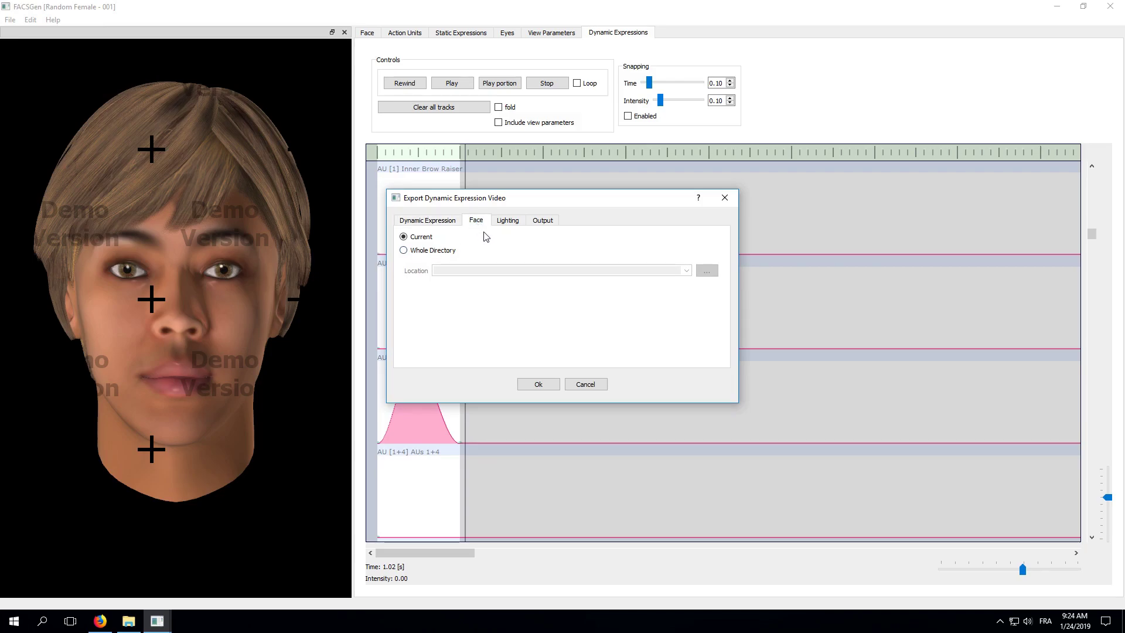
left_click(508, 223)
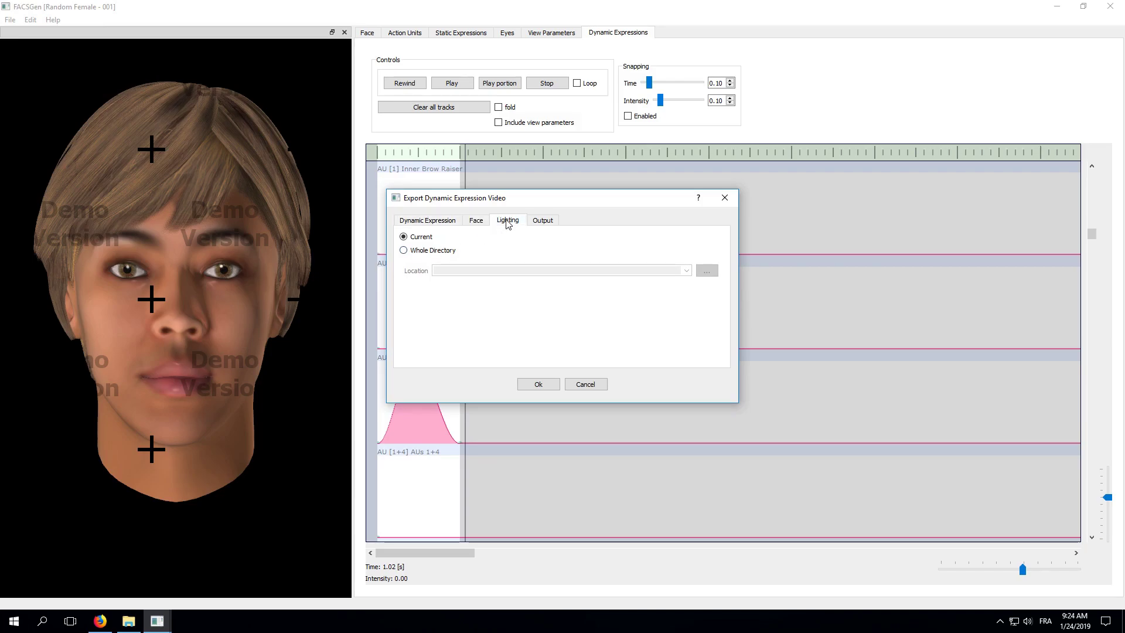
left_click(544, 222)
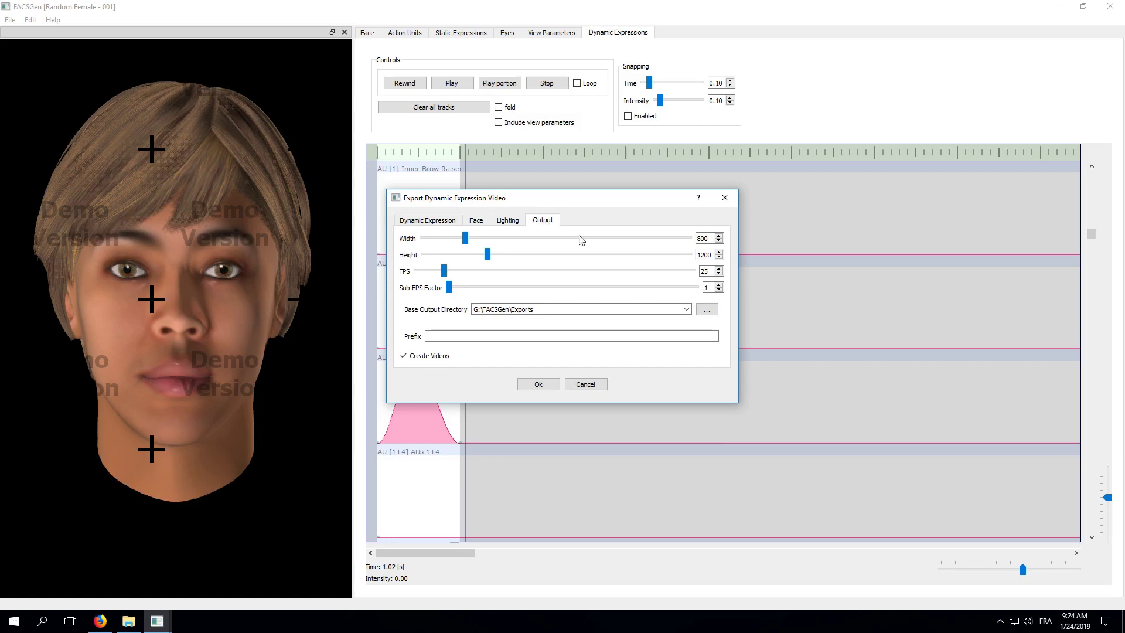
double_click(710, 270)
key("Tab")
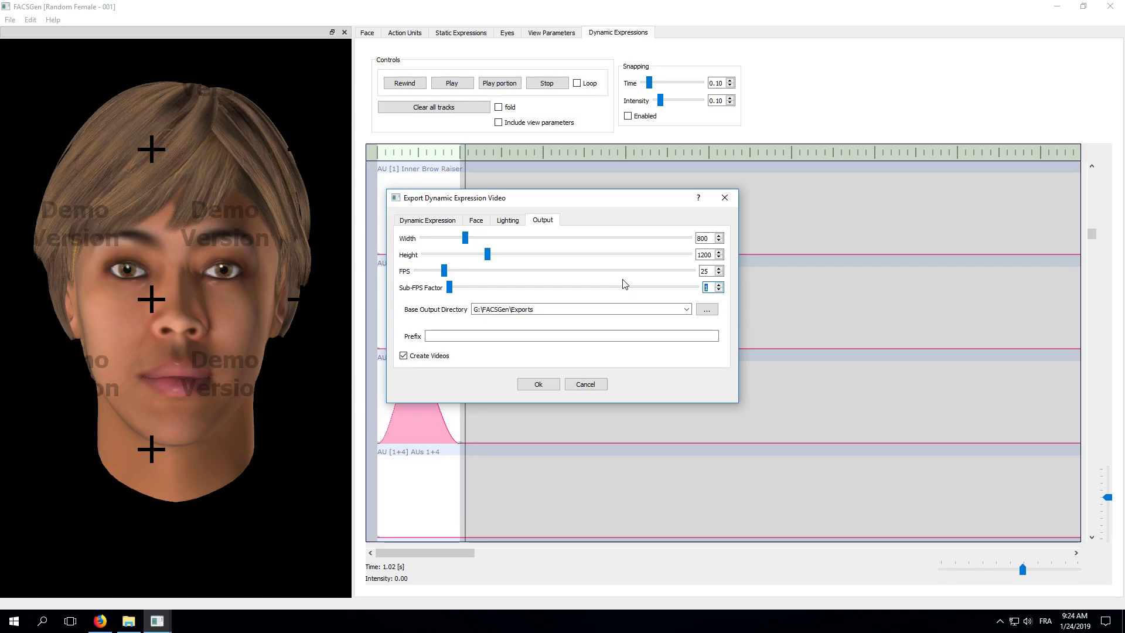
Create an Exports folder in G:\FACSGen and choose it as the base output directory
left_click(707, 309)
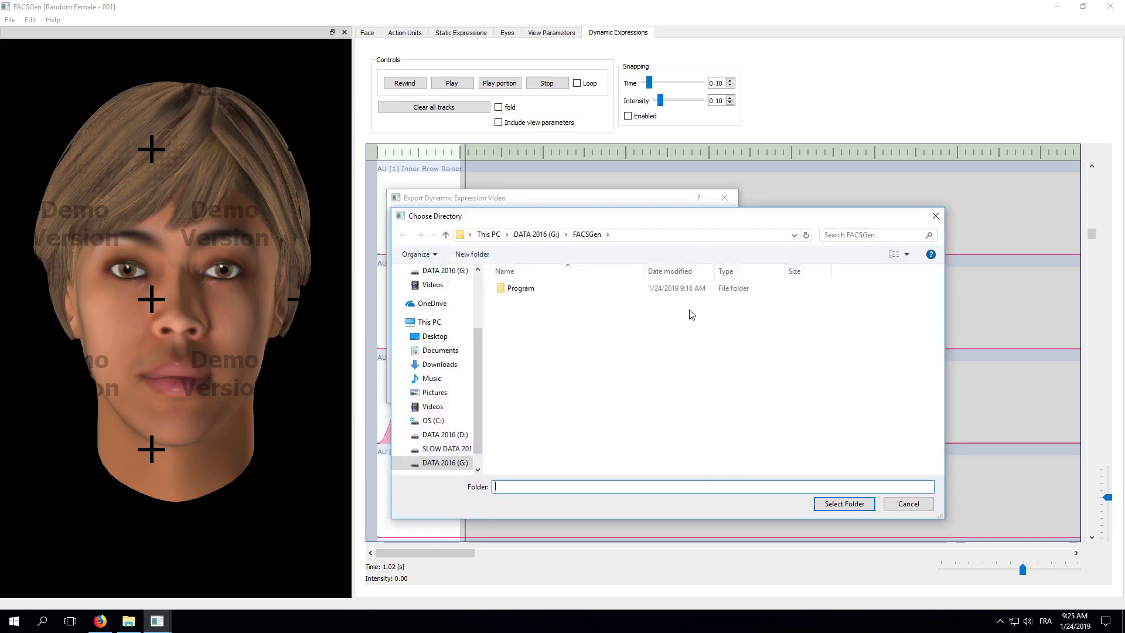
left_click(479, 257)
type("Exp")
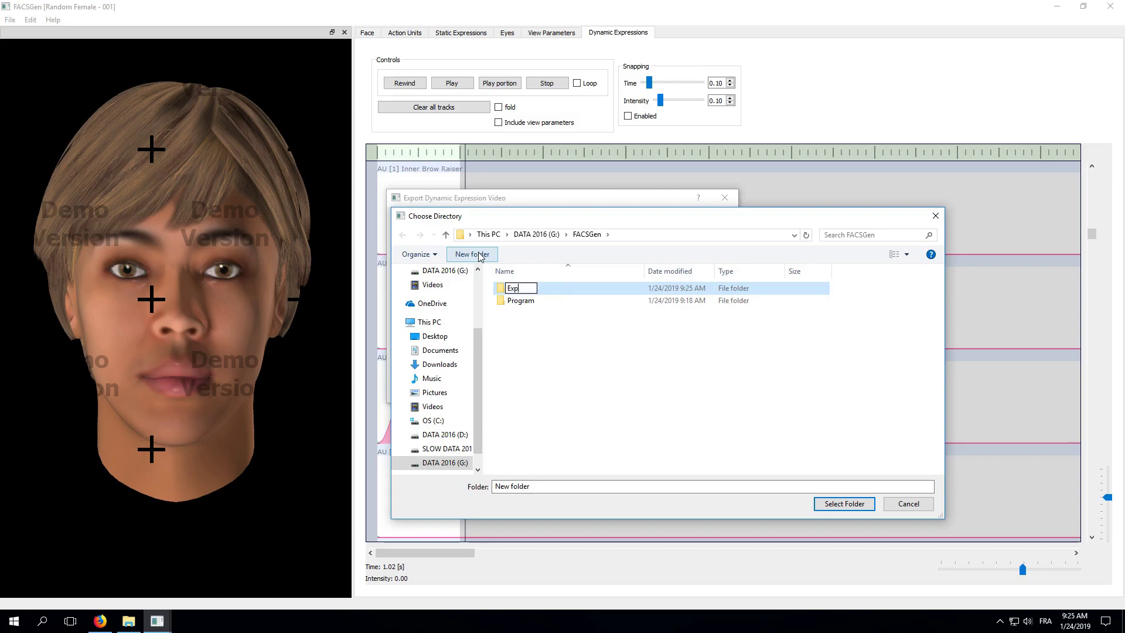
type("orts")
key("Return")
key("Return")
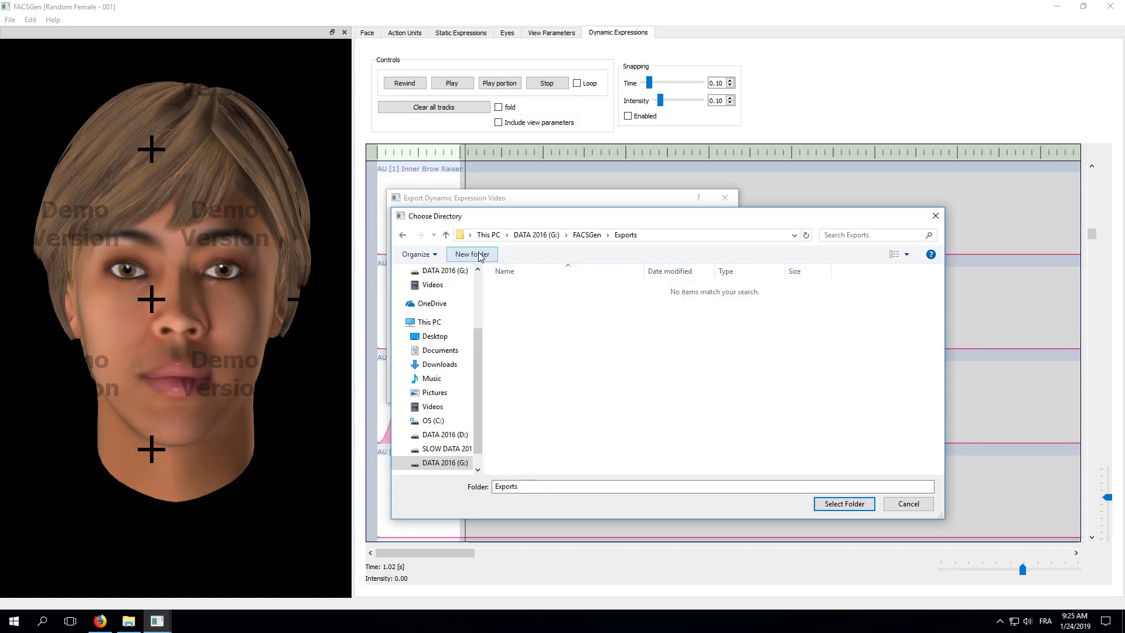
left_click(844, 504)
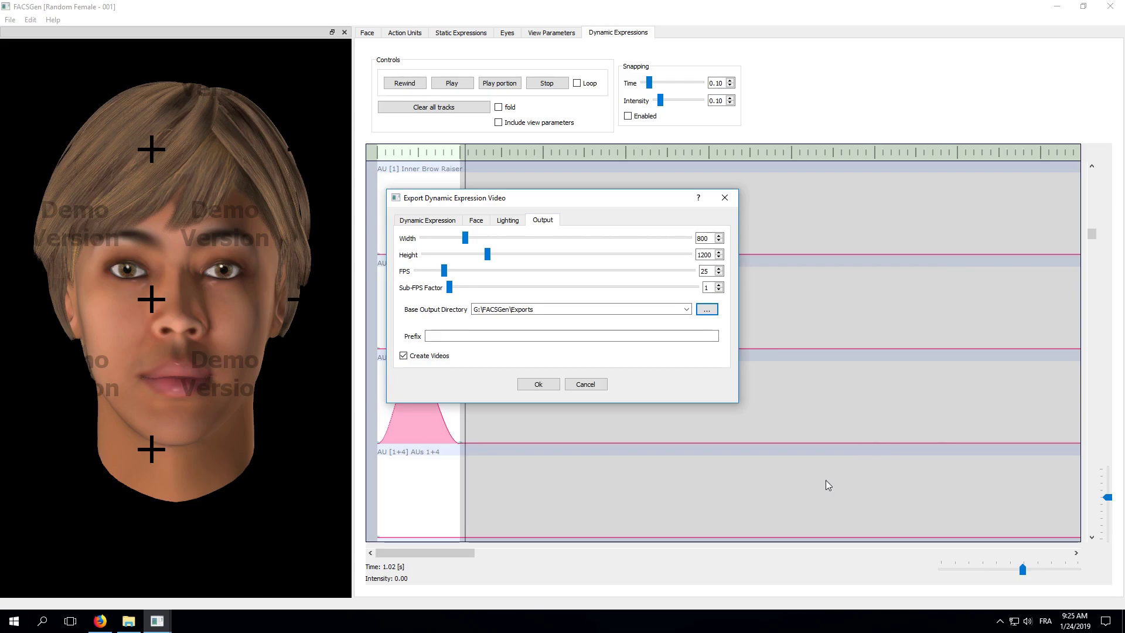
Set the output prefix to my_prefix_ and run the export without switching the wrinkle textures to full resolution
left_click(498, 337)
type("my_prefix")
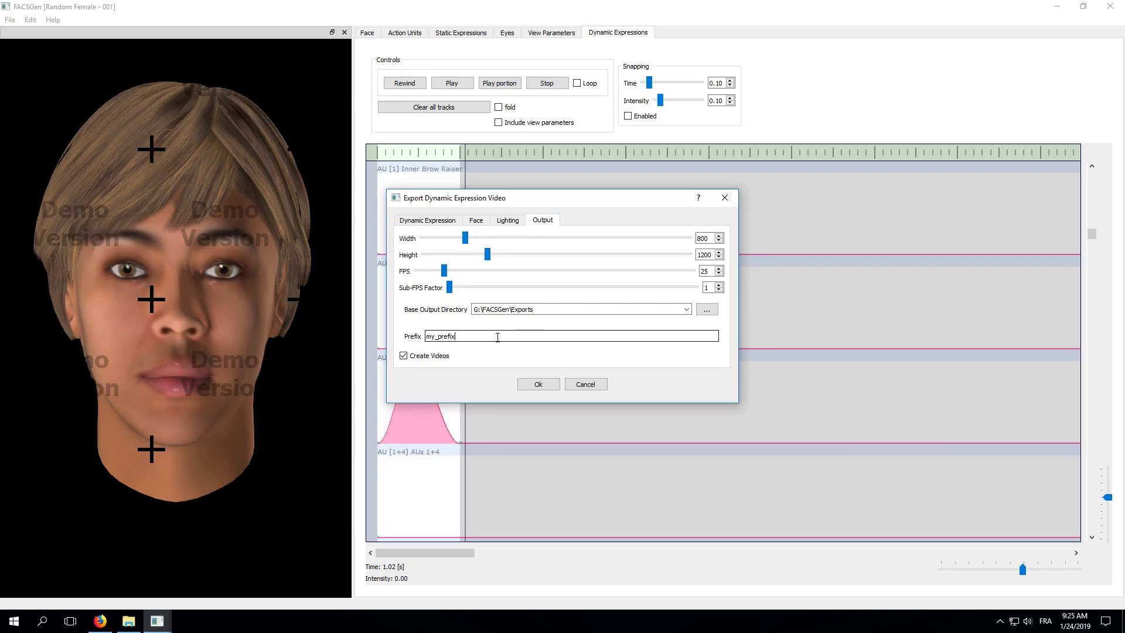
type("_")
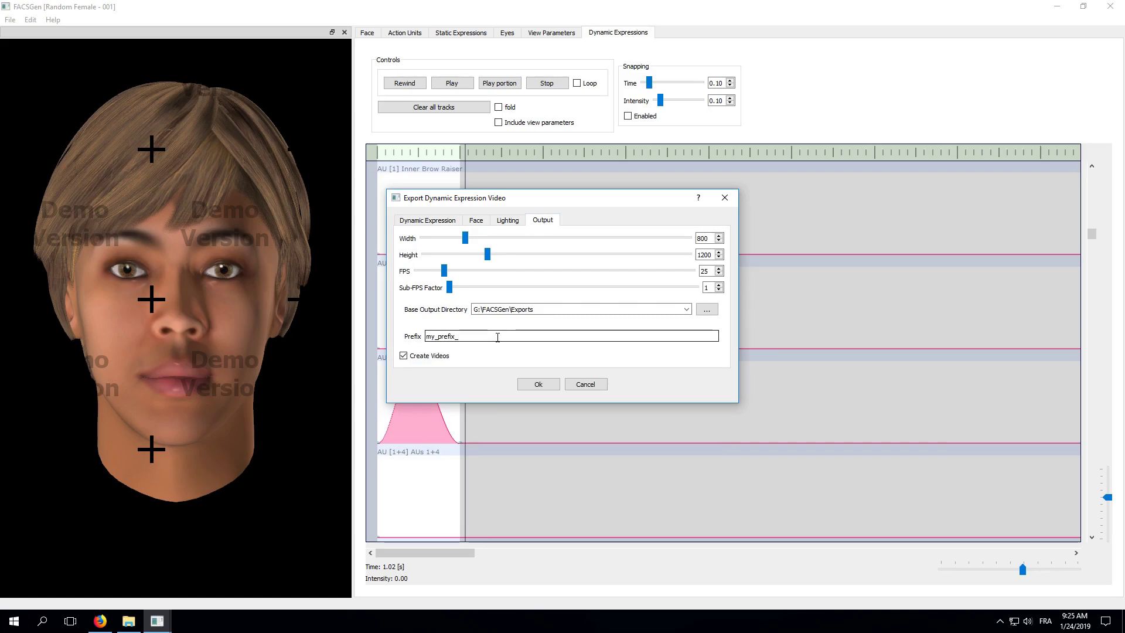
left_click(542, 384)
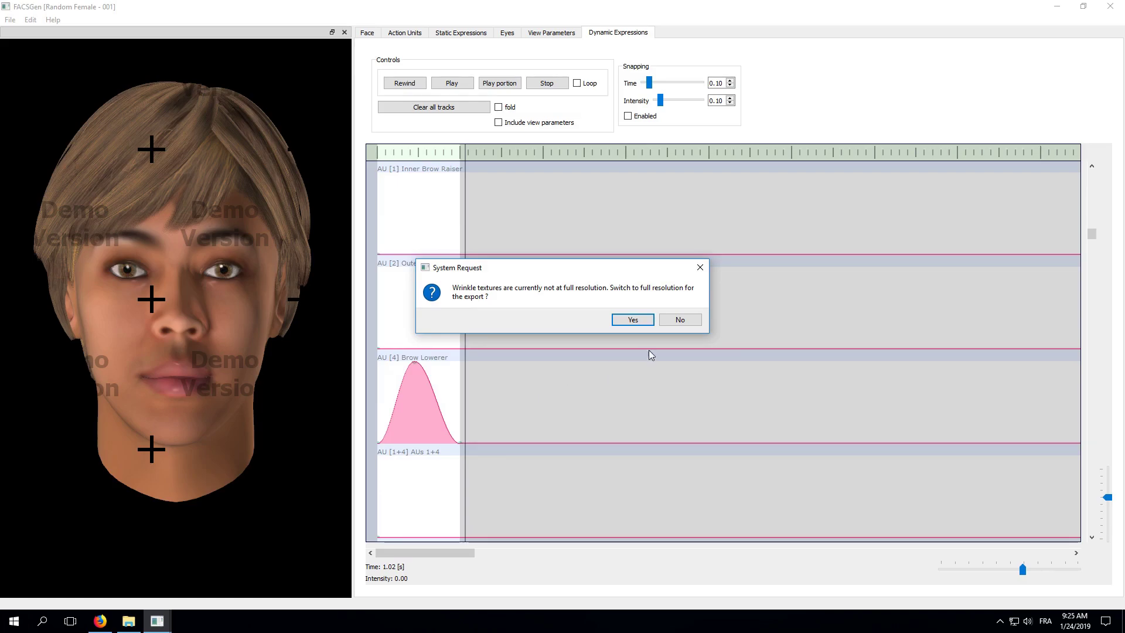
left_click(680, 320)
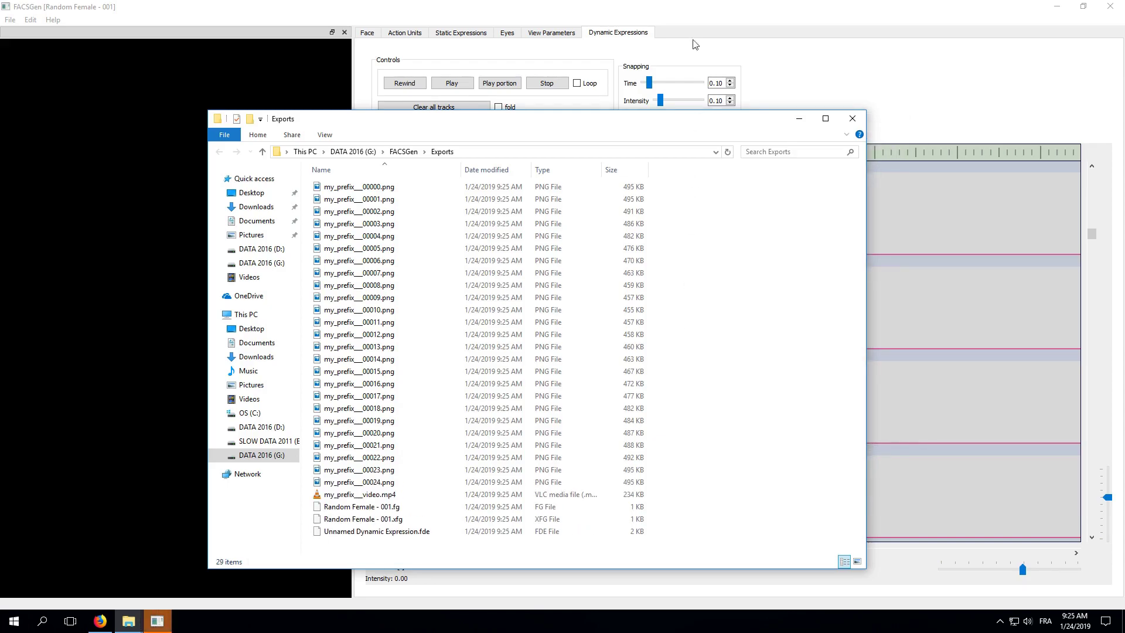
left_click(691, 7)
left_click(652, 325)
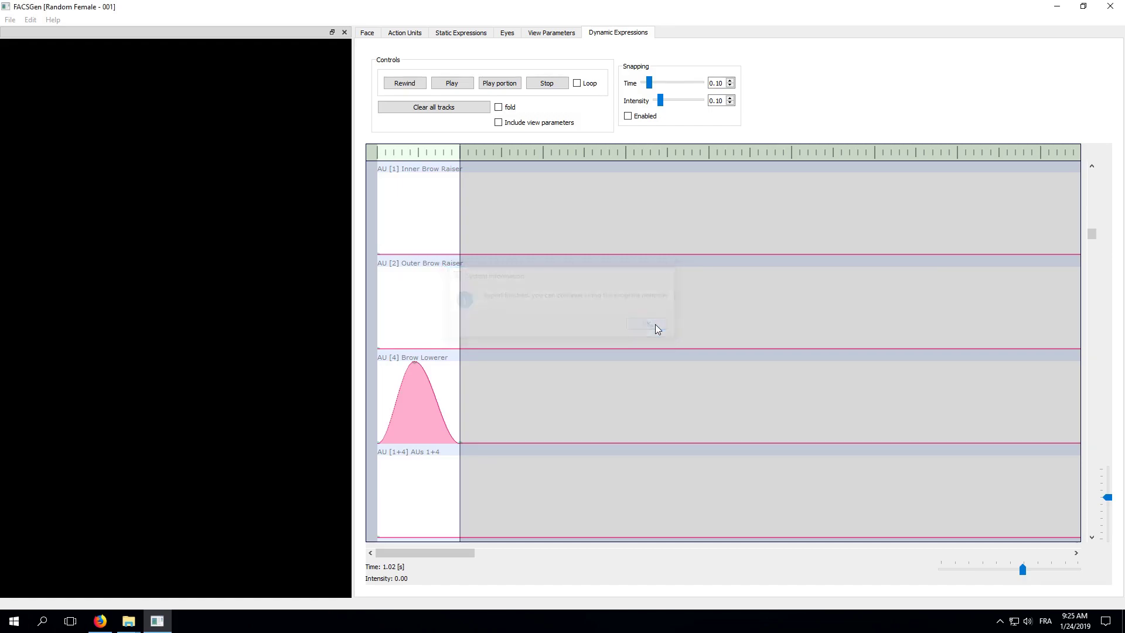
Clear FACSGen, the browser and the program folder window off the desktop, leaving only the Exports folder open
left_click(1062, 8)
left_click(1062, 10)
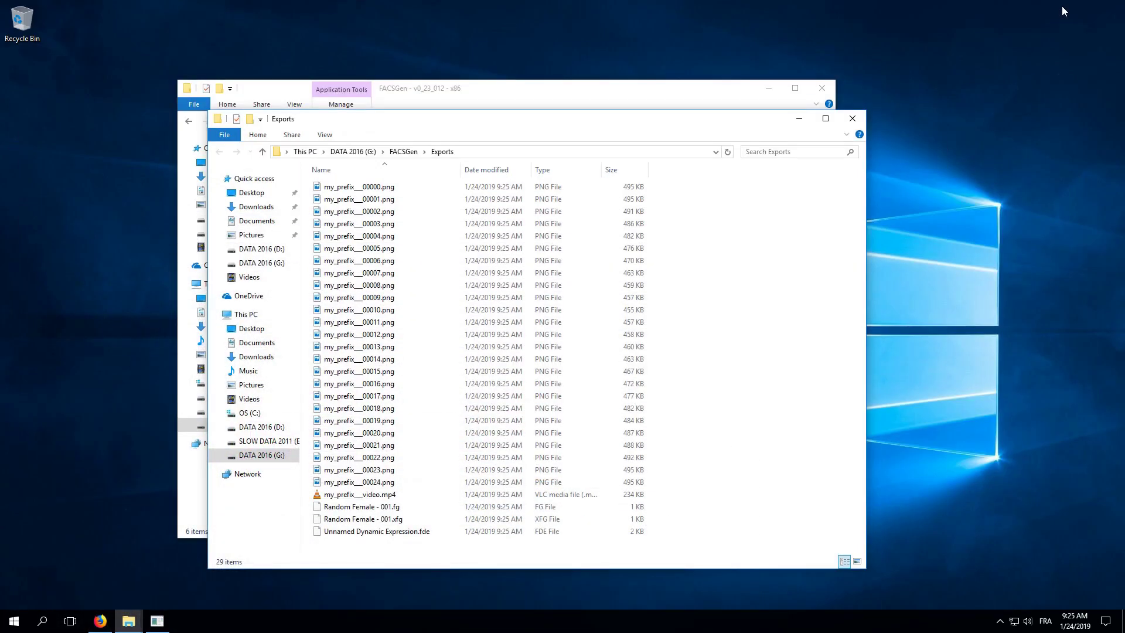
left_click(822, 88)
left_click_drag(712, 119, 754, 69)
View the exported PNG frames 00000, 00006 and 00015 one after another from the Exports folder
left_click(425, 139)
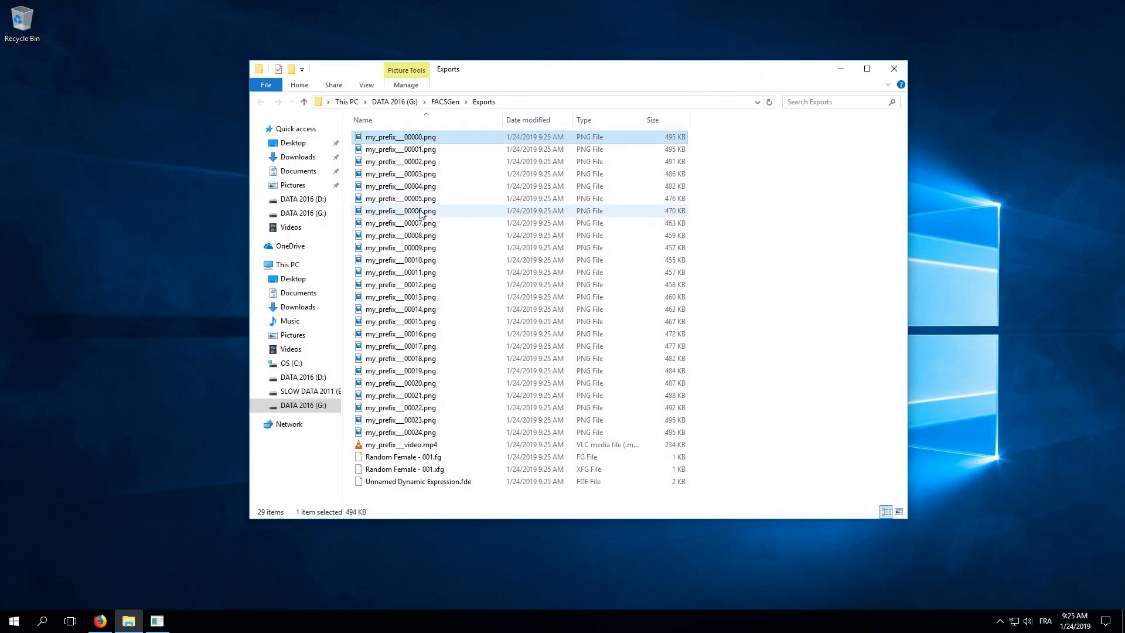
double_click(424, 139)
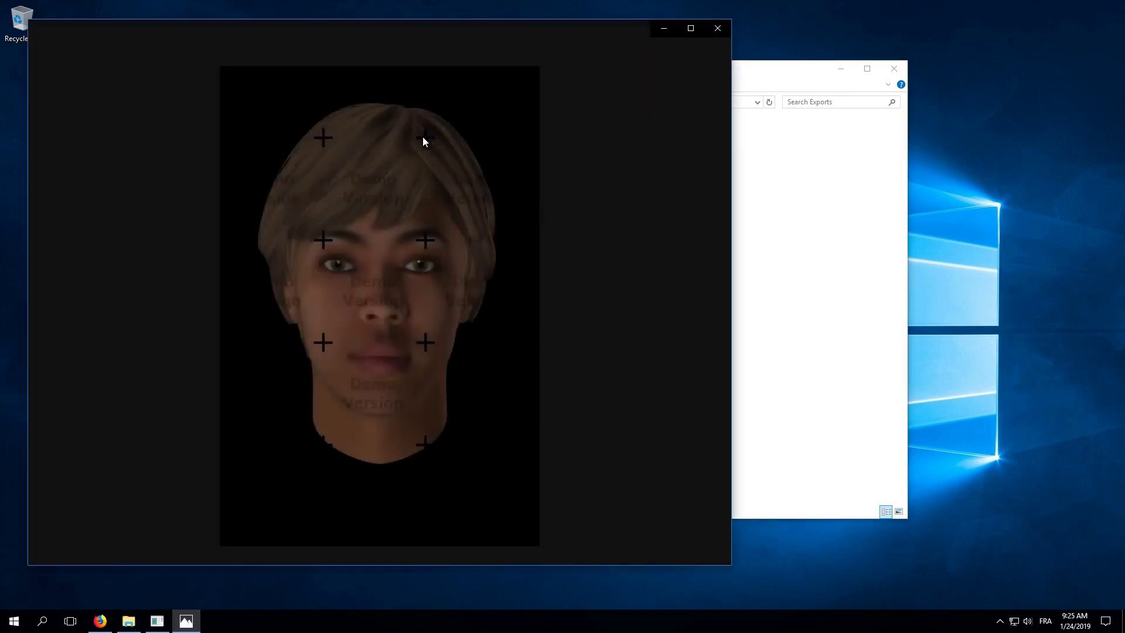
left_click(717, 29)
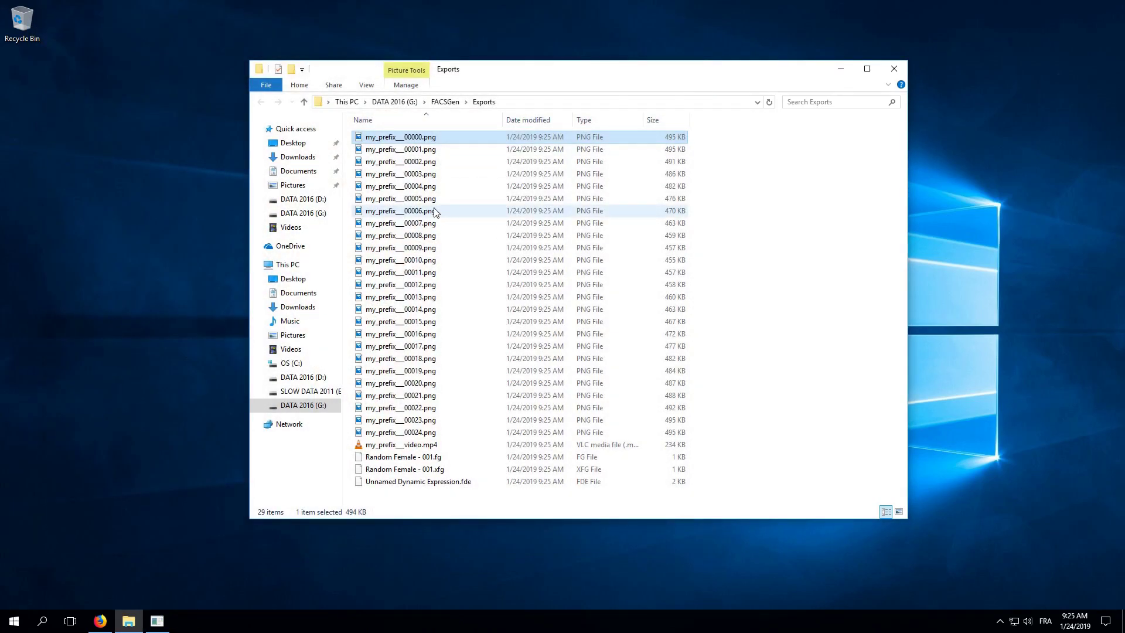
double_click(435, 212)
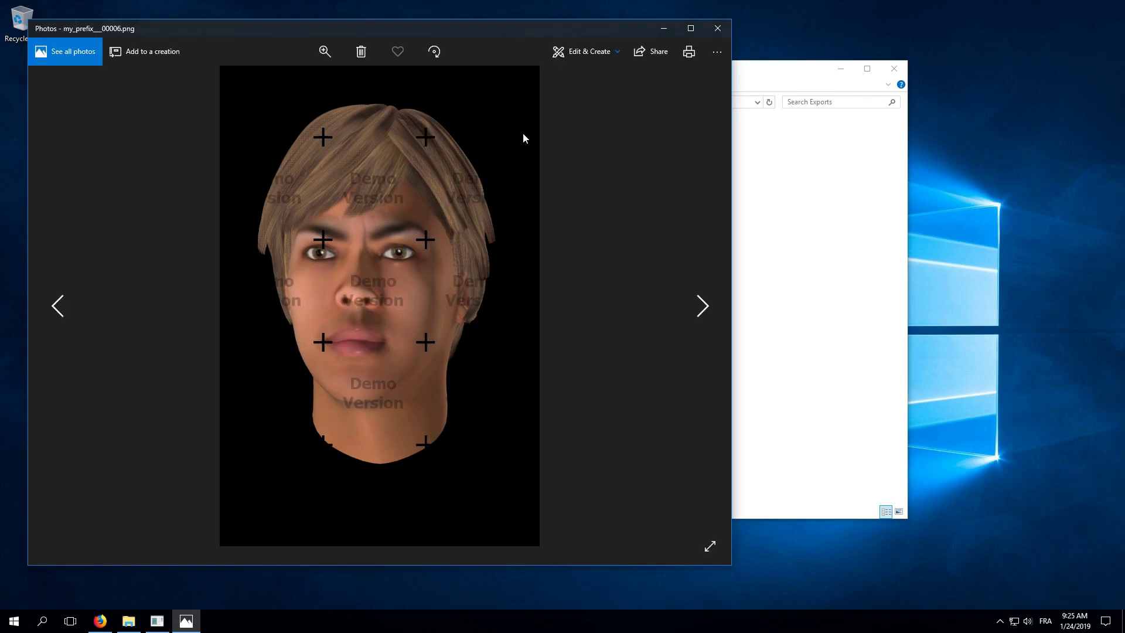
left_click(725, 30)
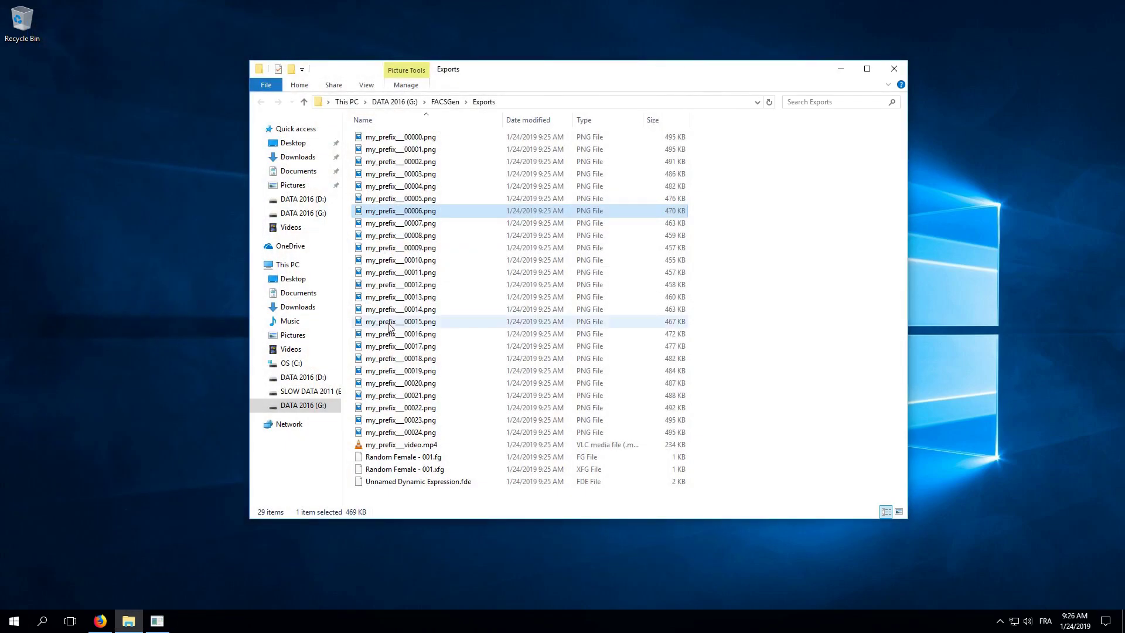
double_click(401, 321)
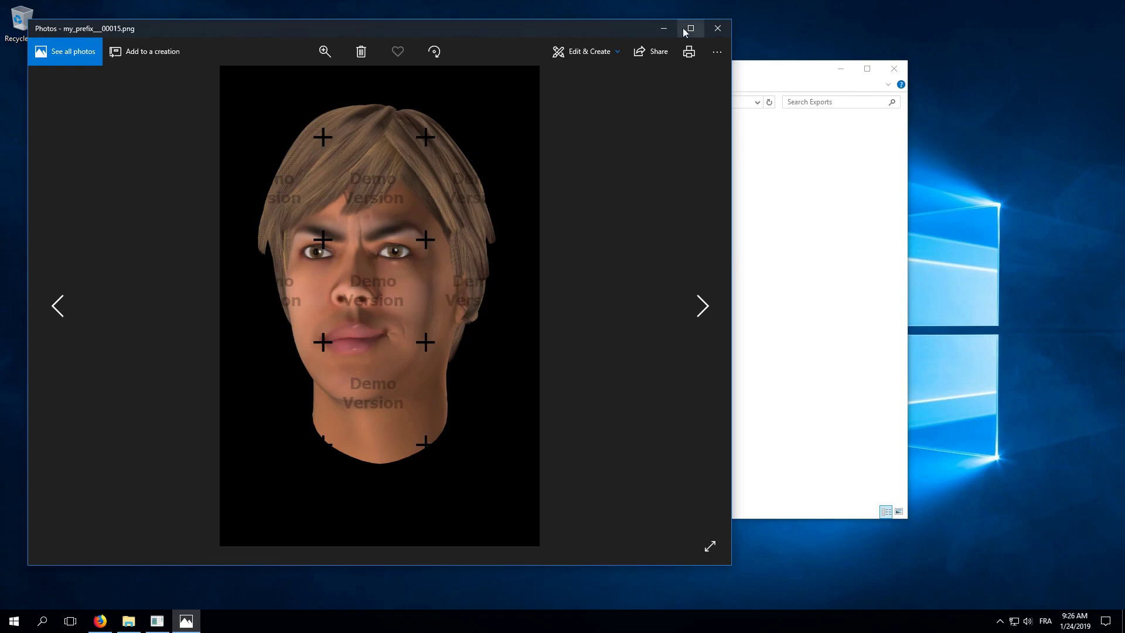
left_click(716, 30)
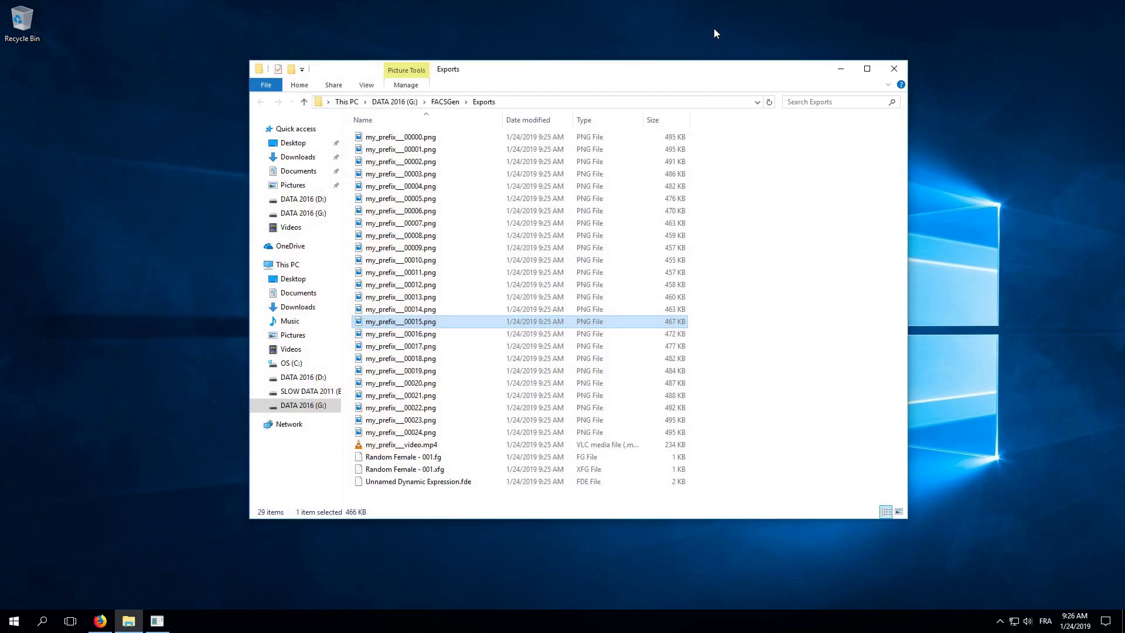
Play the exported MP4 video from the Exports folder in VLC media player at full screen
left_click(413, 447)
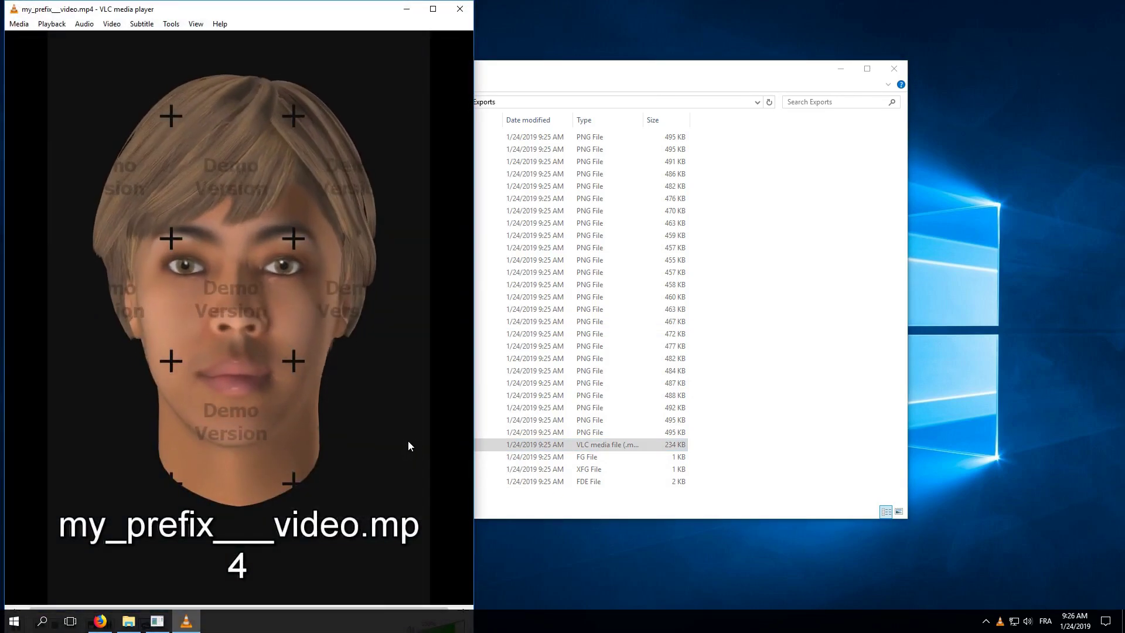
double_click(409, 443)
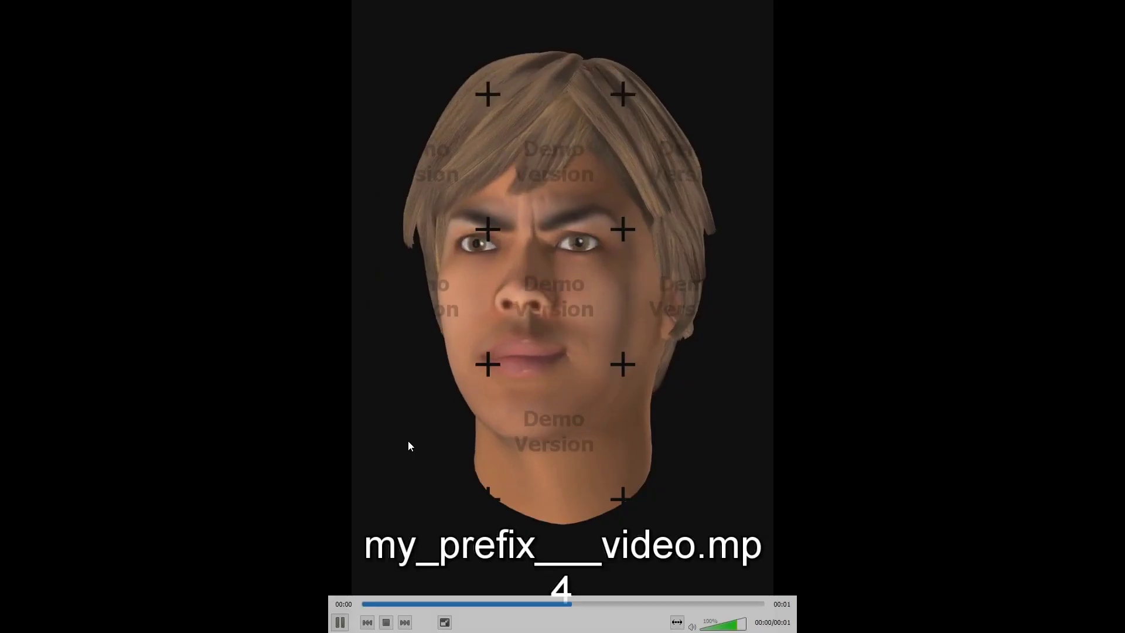